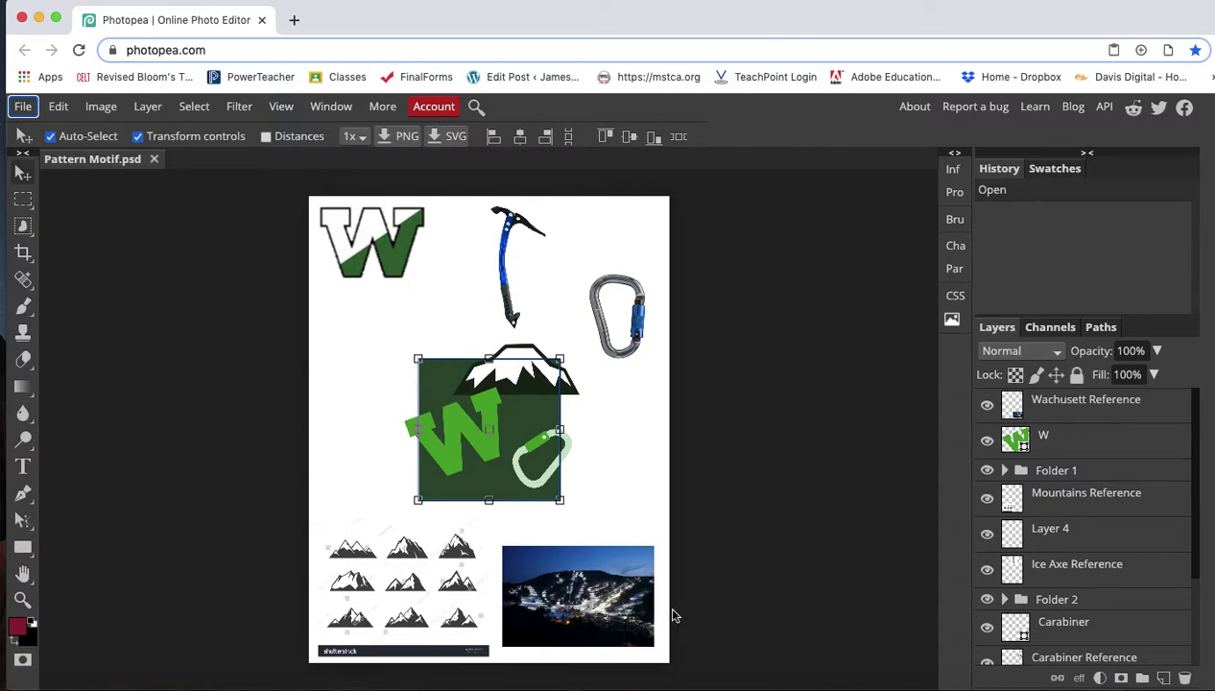
Open the File menu while Pattern Motif.psd is showing.
{"action": "left_click", "coordinate": [24, 109]}
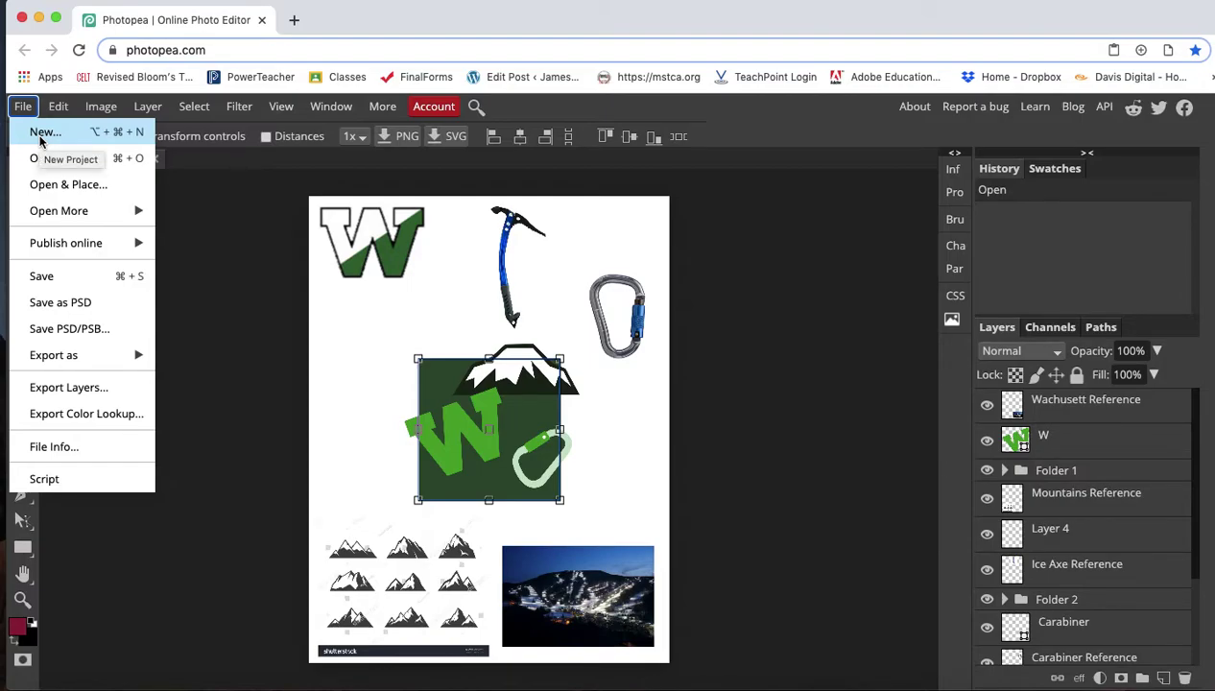
Create a new white-background RepeatPattern document at 10 × 10 in and 300 DPI.
{"action": "left_click", "coordinate": [40, 142]}
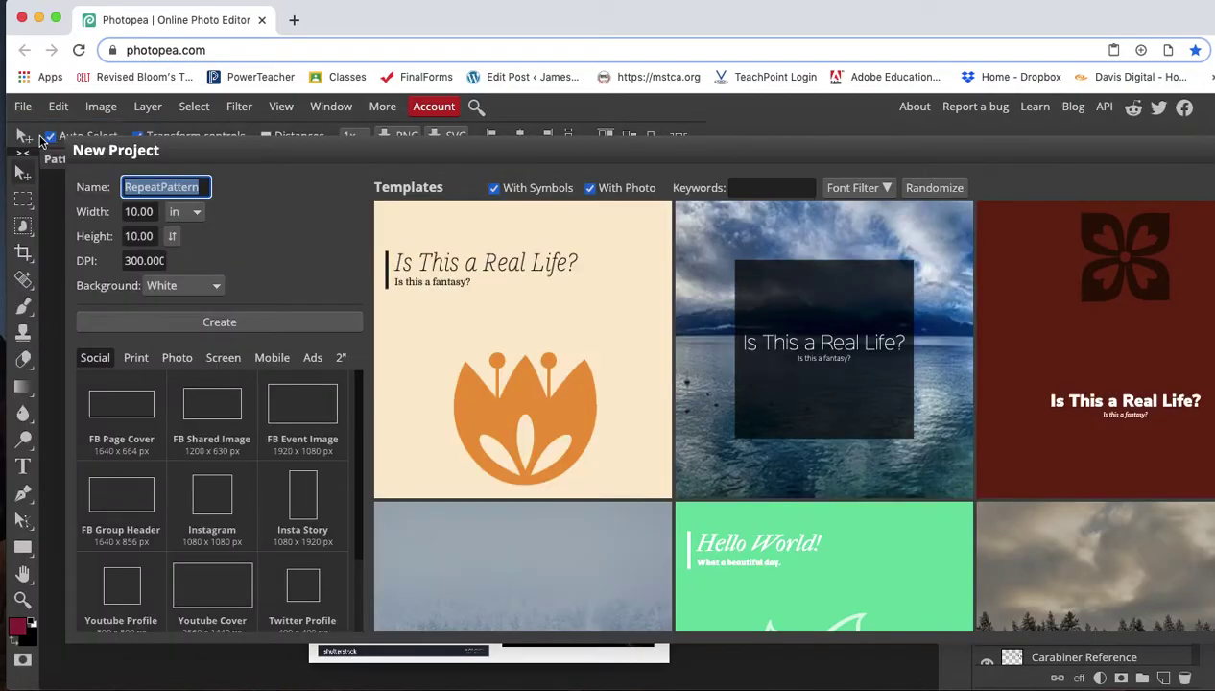
{"action": "left_click", "coordinate": [146, 185]}
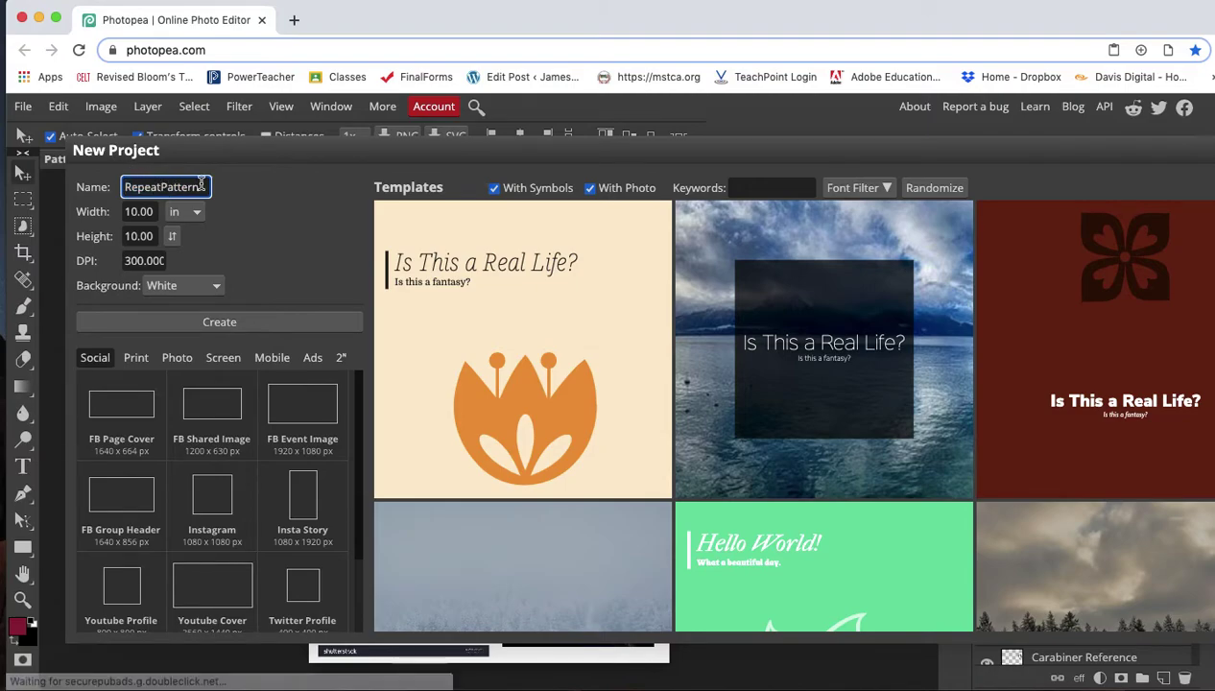
{"action": "left_click", "coordinate": [154, 211]}
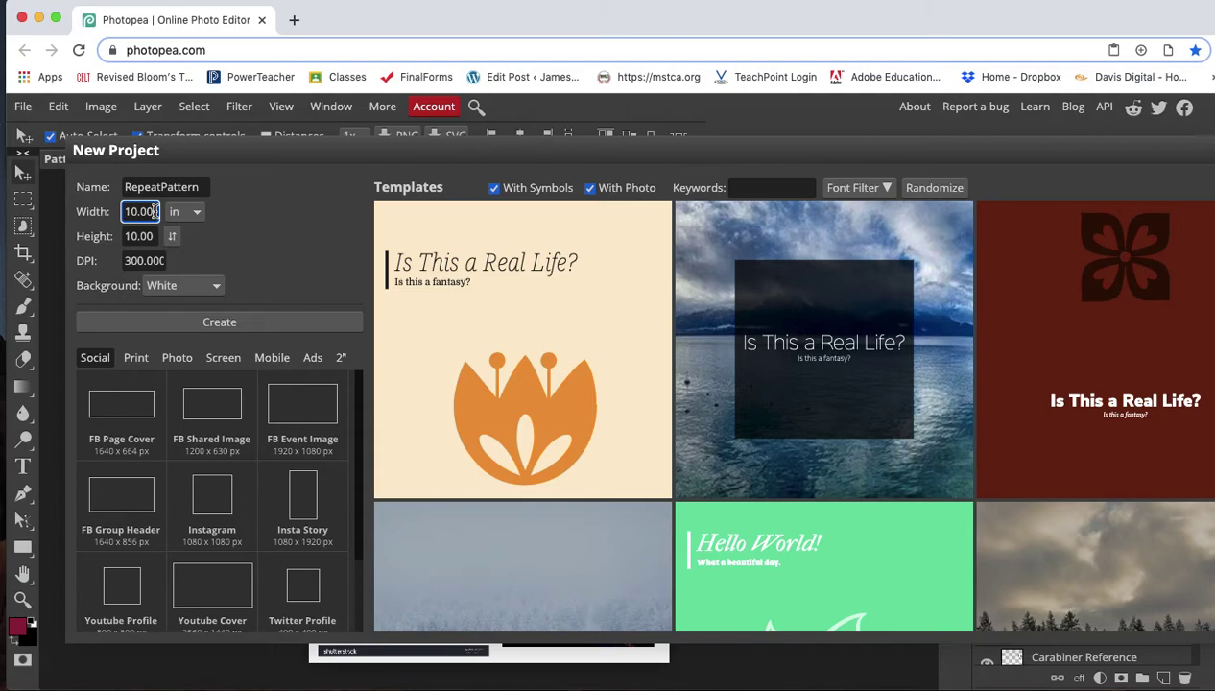
{"action": "left_click", "coordinate": [153, 236]}
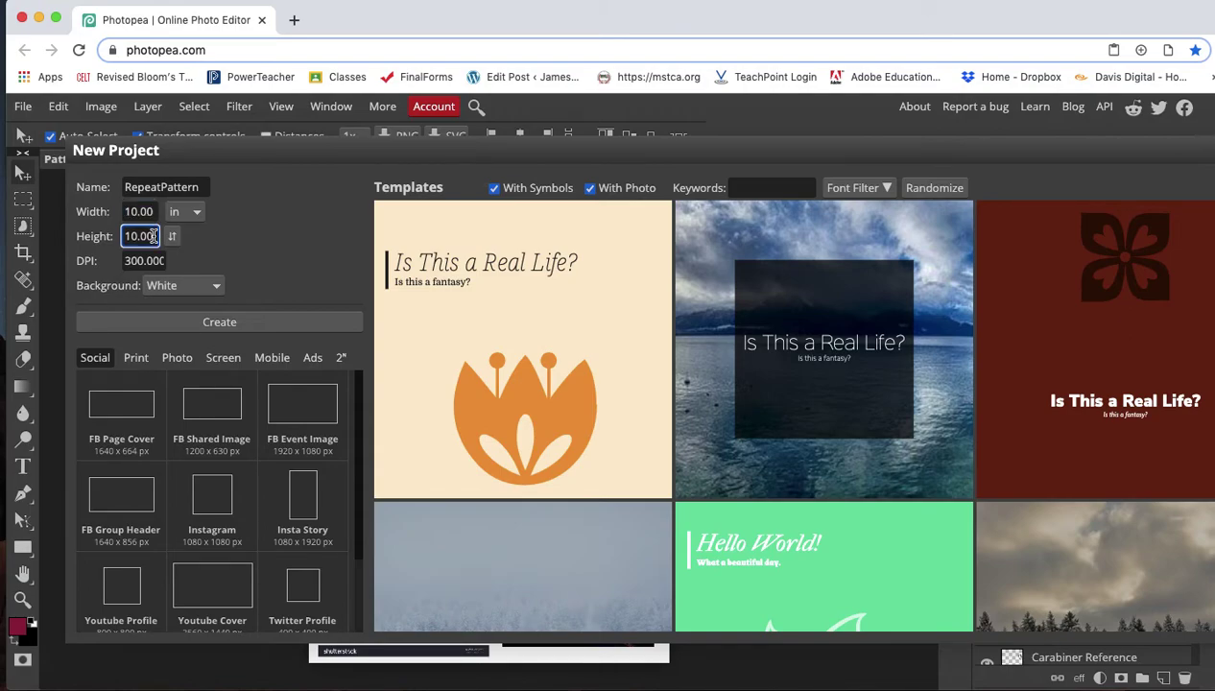
{"action": "left_click", "coordinate": [157, 263]}
{"action": "left_click", "coordinate": [180, 324]}
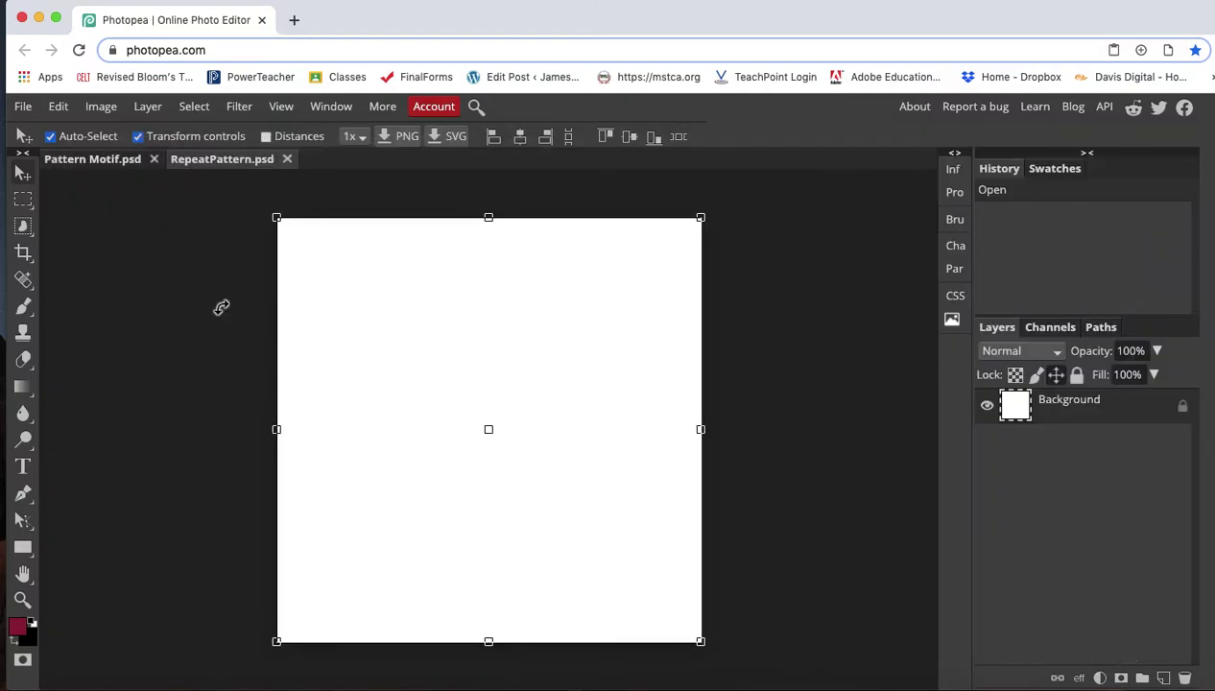
Add guides at 5 in horizontally and vertically on RepeatPattern, then return to Pattern Motif.psd.
{"action": "left_click", "coordinate": [283, 107]}
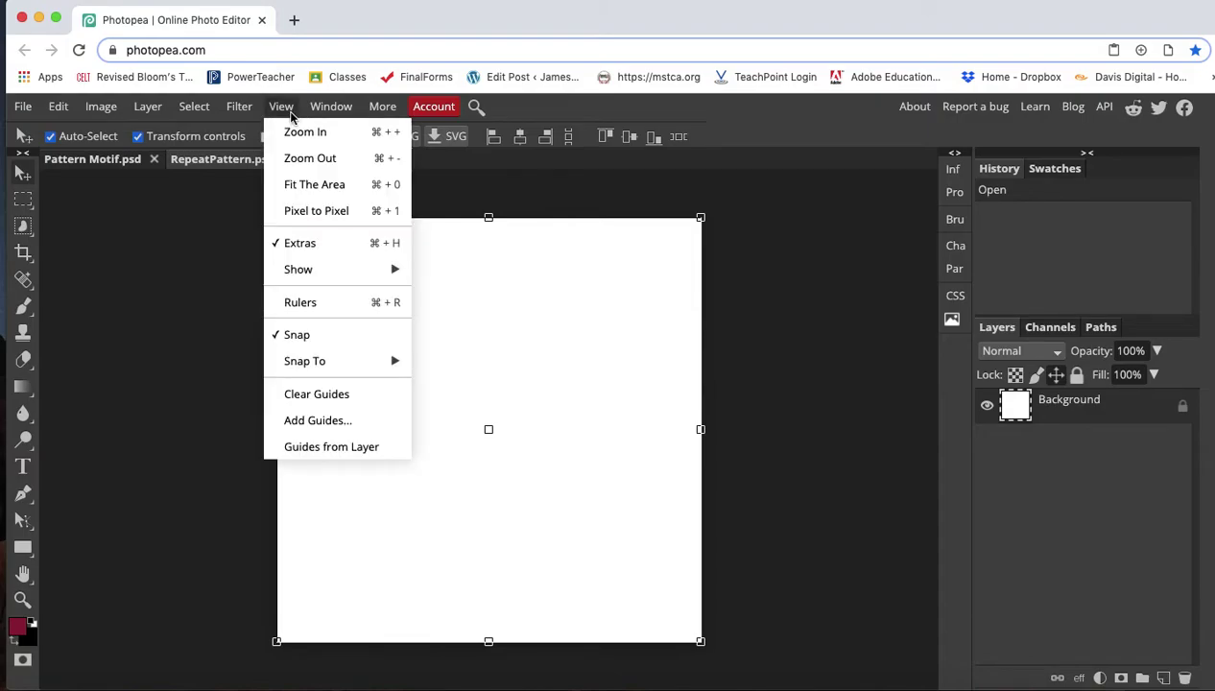
{"action": "left_click", "coordinate": [326, 422]}
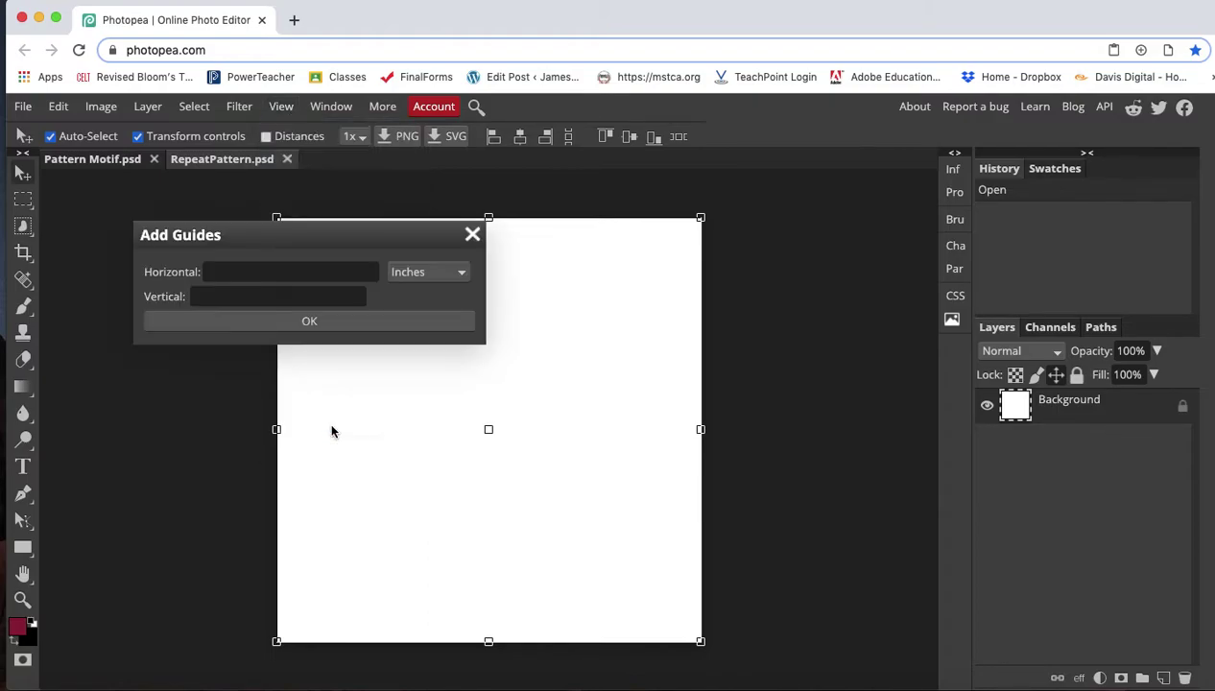
{"action": "left_click", "coordinate": [420, 273]}
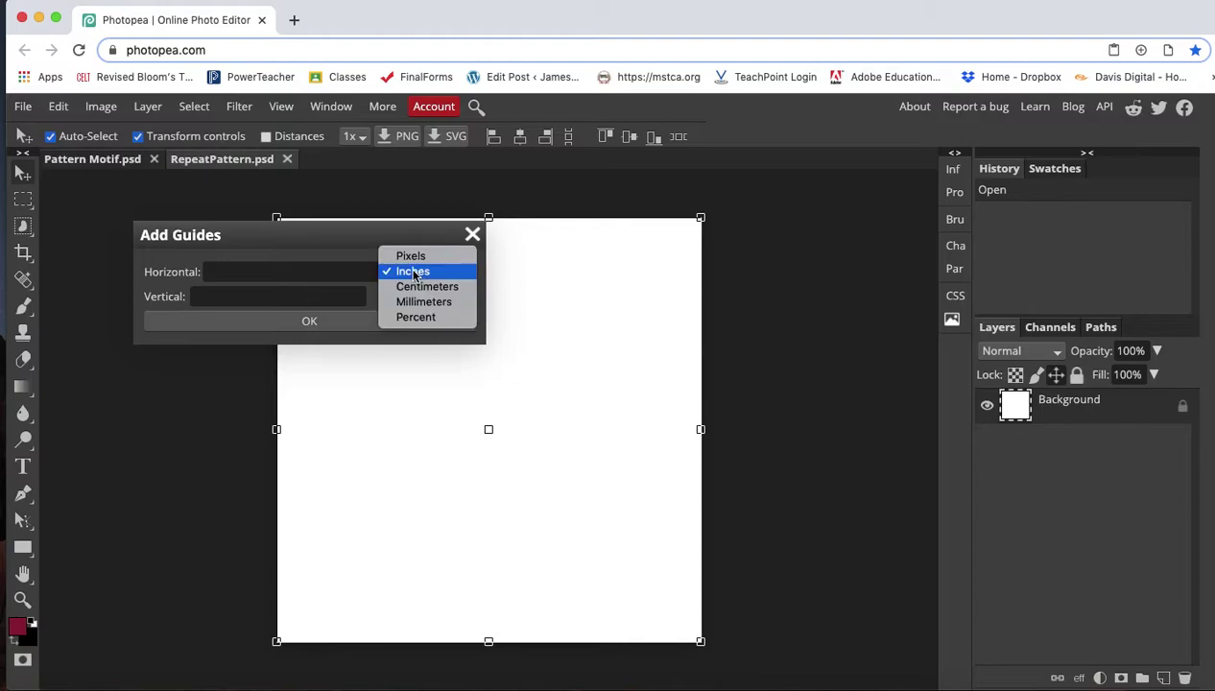
{"action": "left_click", "coordinate": [431, 272]}
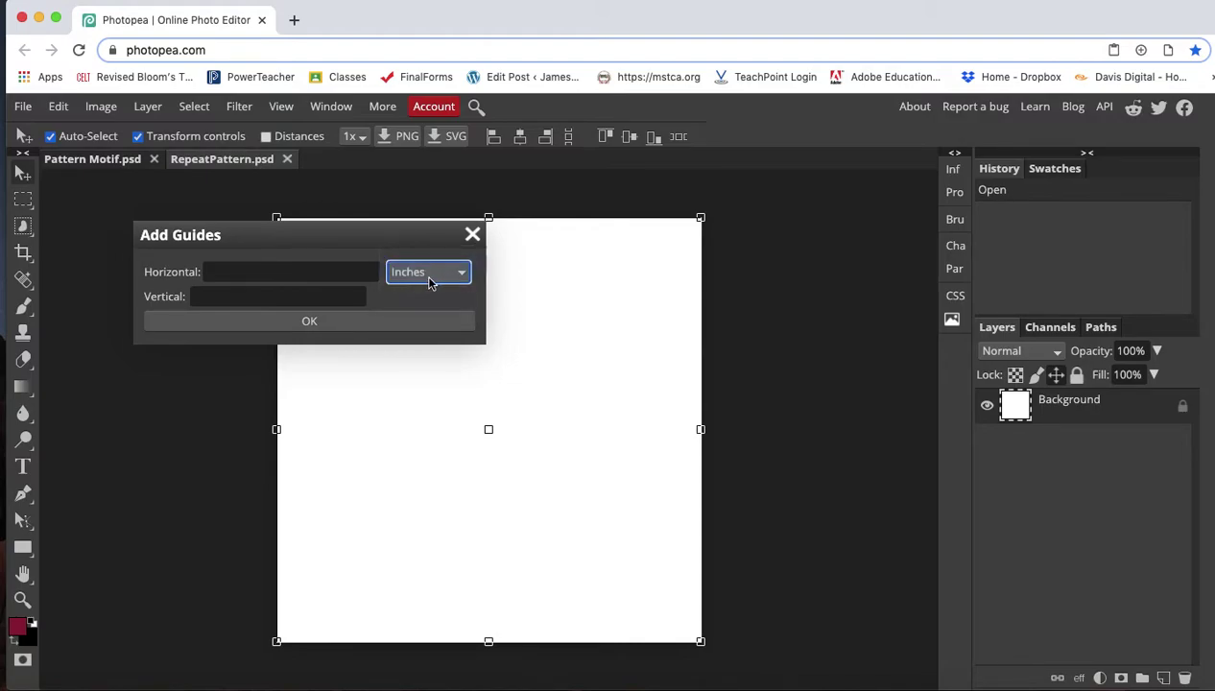
{"action": "left_click", "coordinate": [330, 274]}
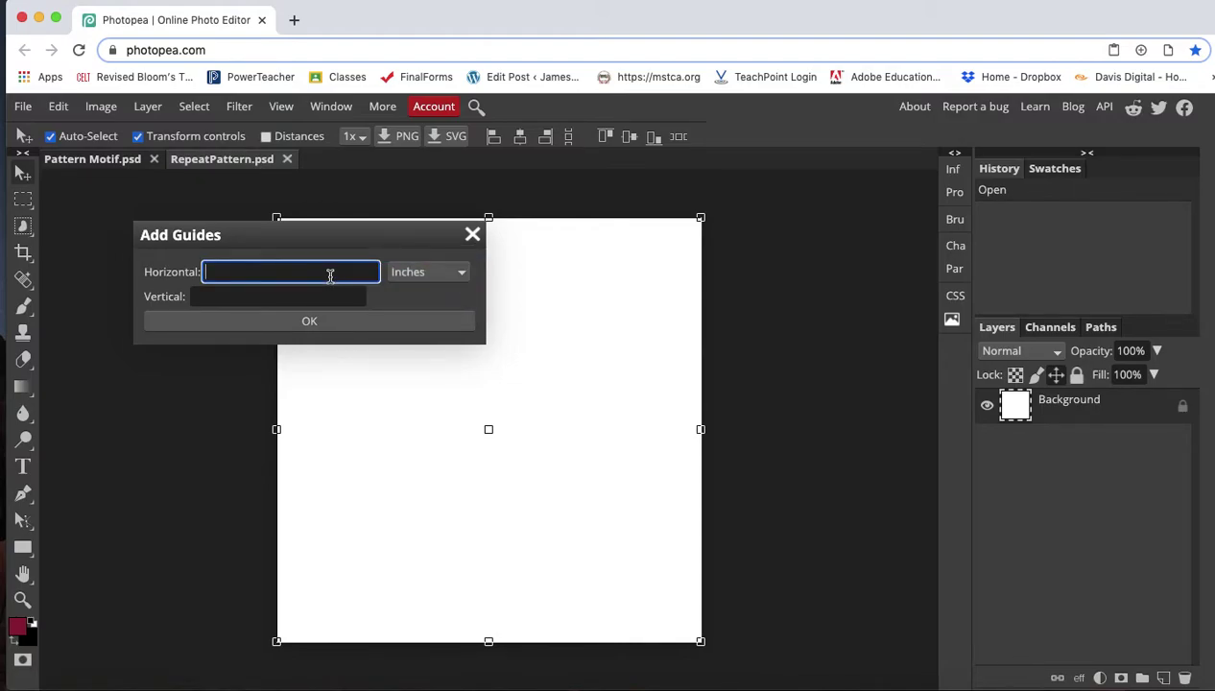
{"action": "type", "text": "5"}
{"action": "left_click", "coordinate": [291, 299]}
{"action": "type", "text": "5"}
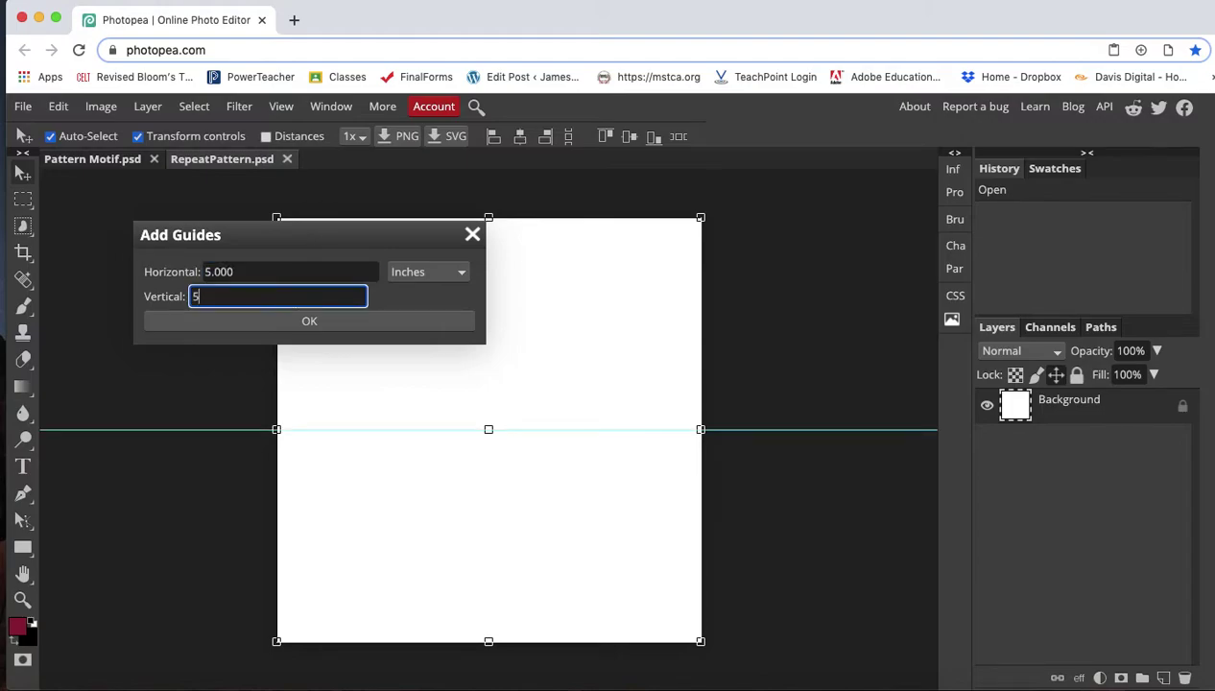
{"action": "left_click", "coordinate": [309, 322]}
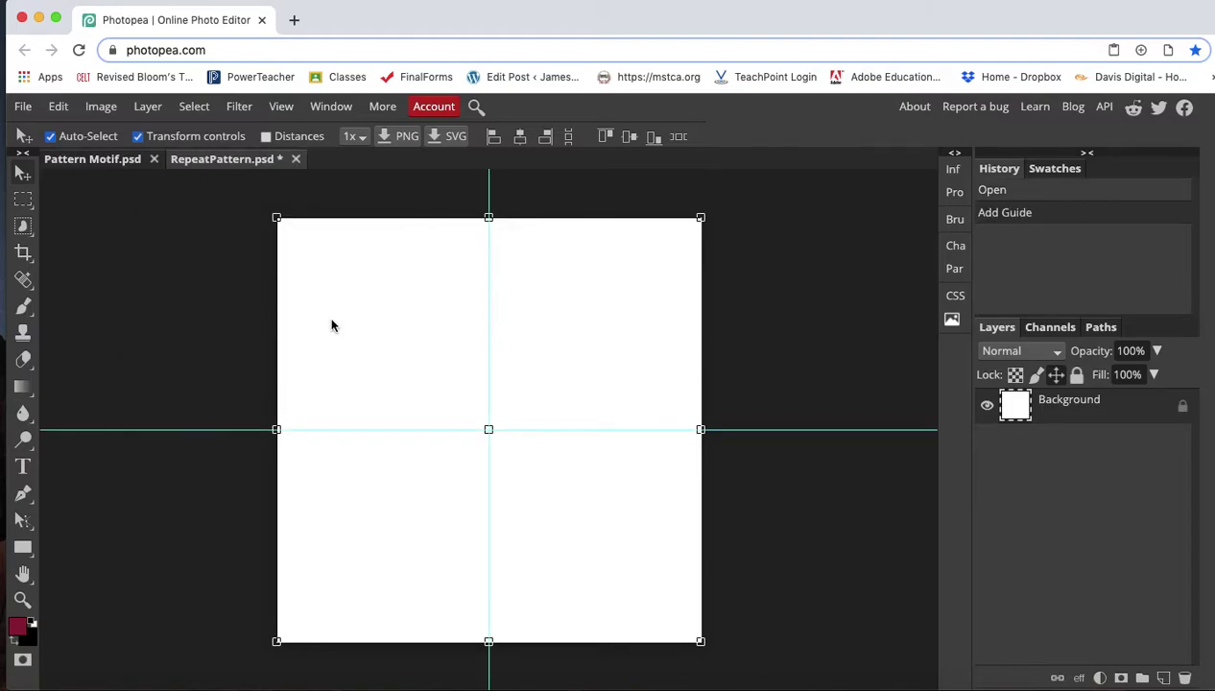
{"action": "left_click", "coordinate": [93, 161]}
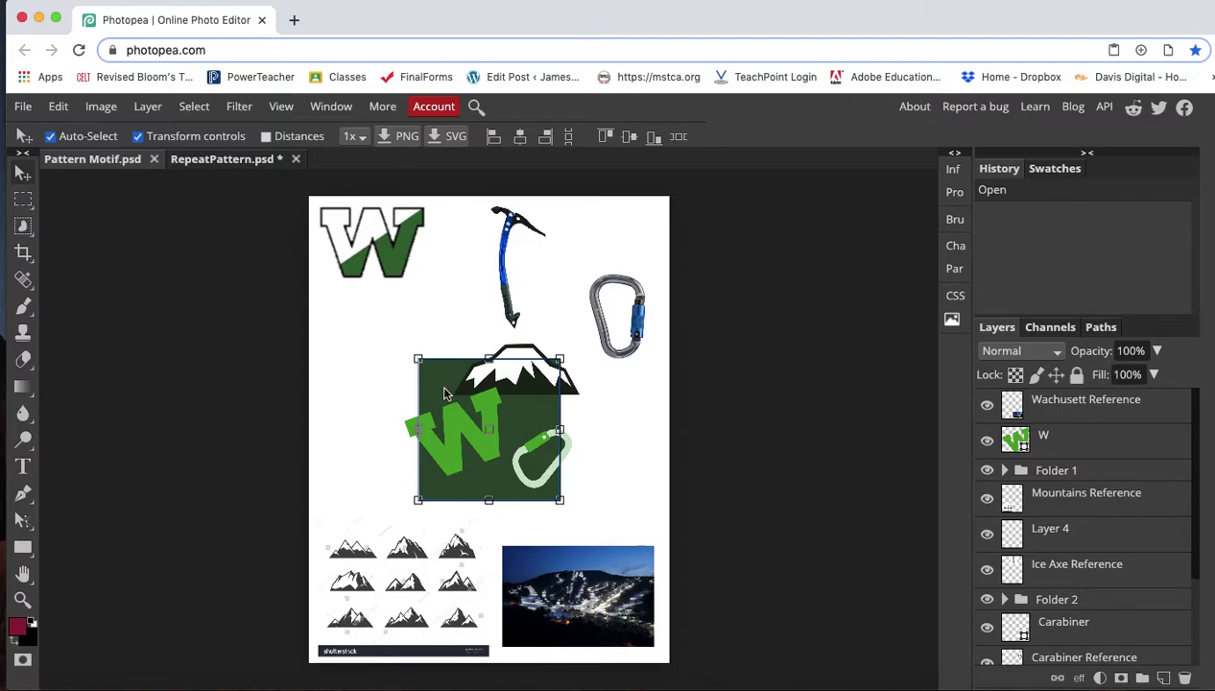
Copy the green Square into RepeatPattern and scale it to 300% to fill the 3000 × 3000 px canvas.
{"action": "left_click_drag", "start_coordinate": [447, 388], "coordinate": [215, 158]}
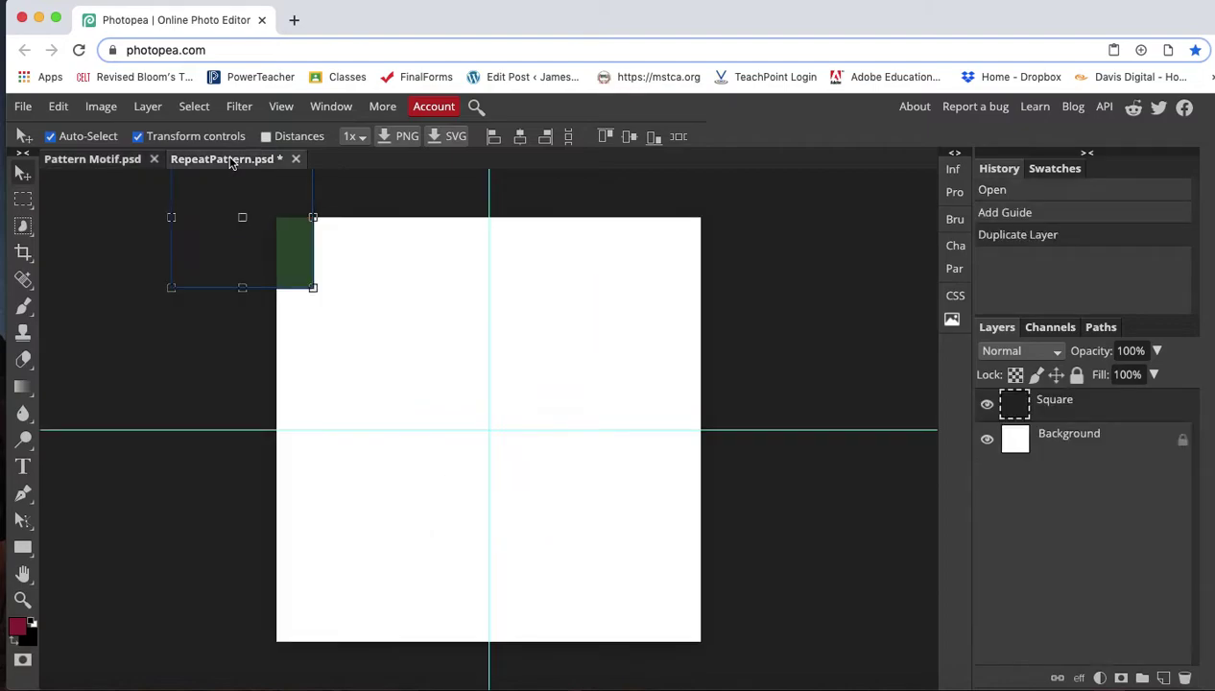
{"action": "left_click_drag", "start_coordinate": [211, 204], "coordinate": [509, 377]}
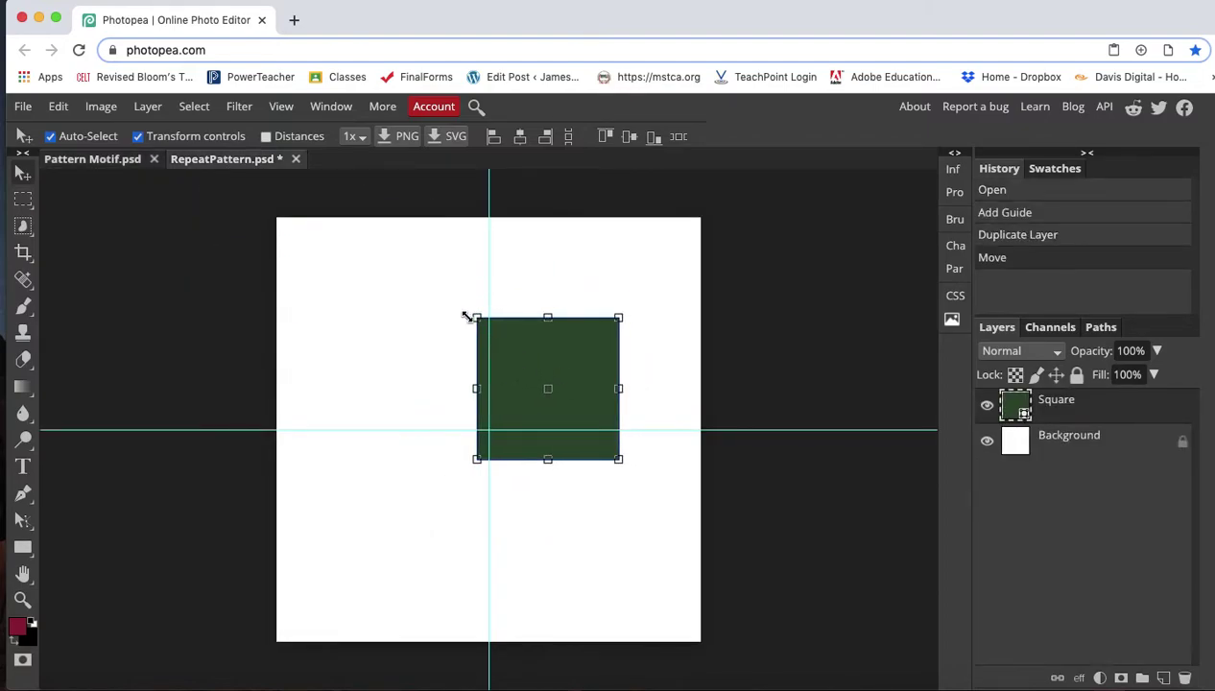
{"action": "left_click_drag", "start_coordinate": [477, 318], "coordinate": [278, 219]}
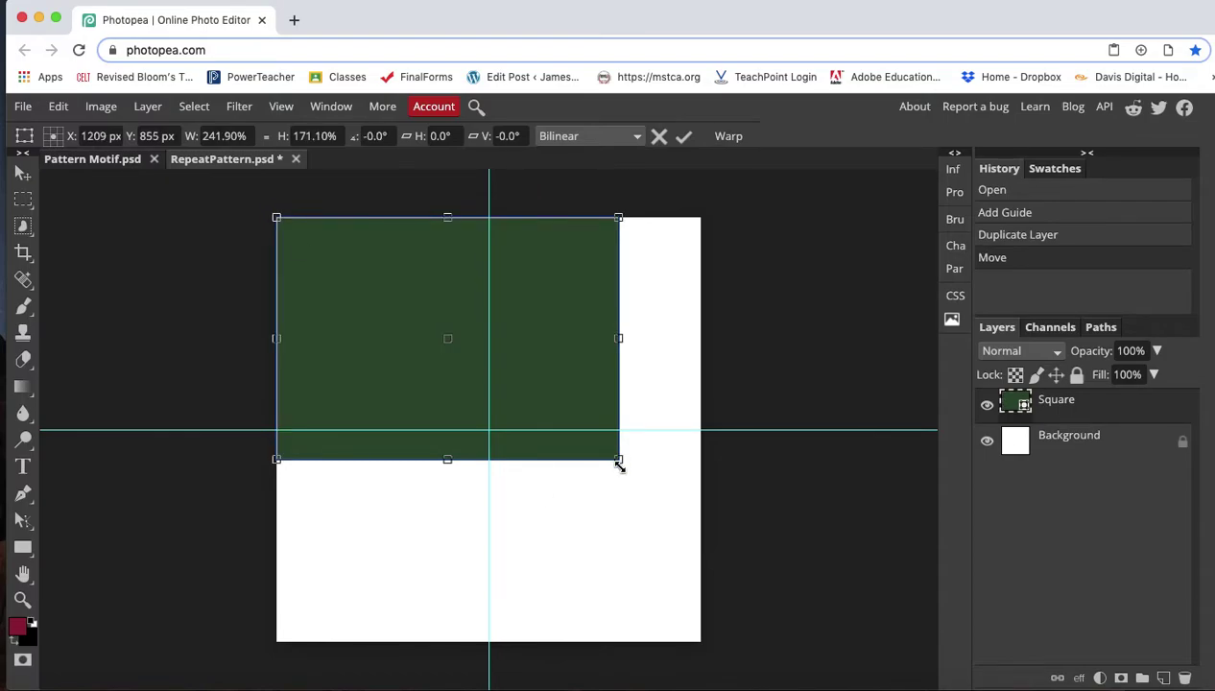
{"action": "left_click_drag", "start_coordinate": [618, 461], "coordinate": [701, 642]}
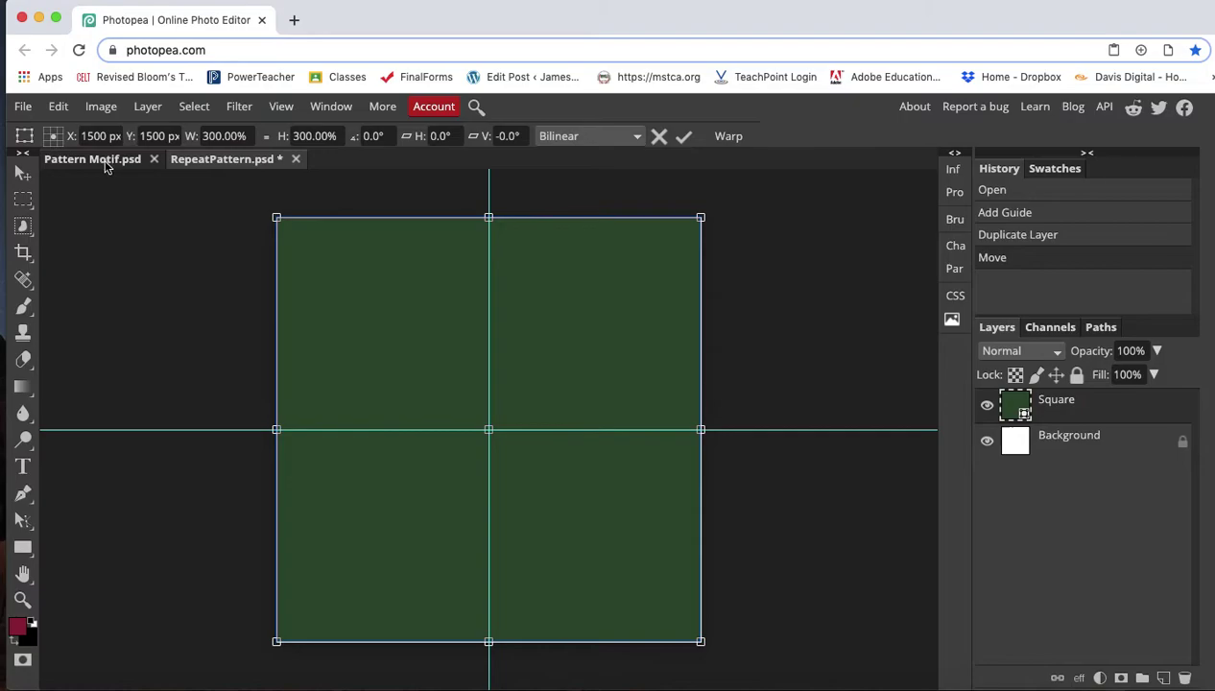
{"action": "left_click", "coordinate": [173, 159]}
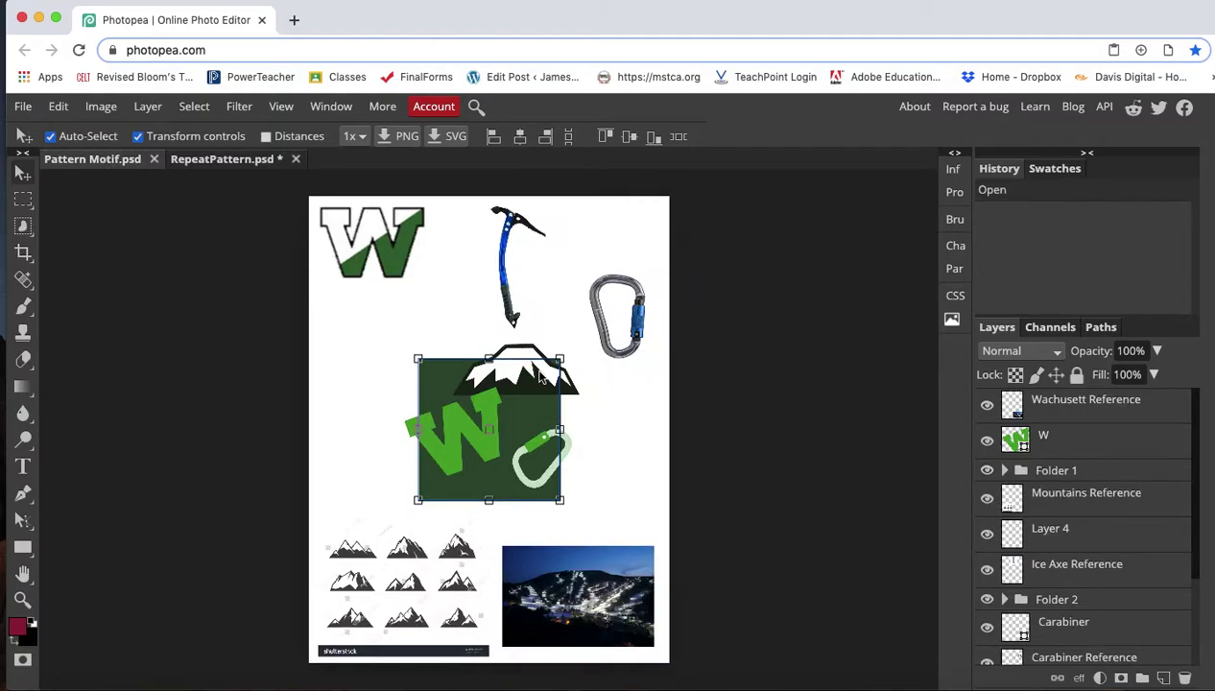
Copy the mountain into RepeatPattern, then delete it there and return to Pattern Motif.
{"action": "left_click", "coordinate": [535, 384]}
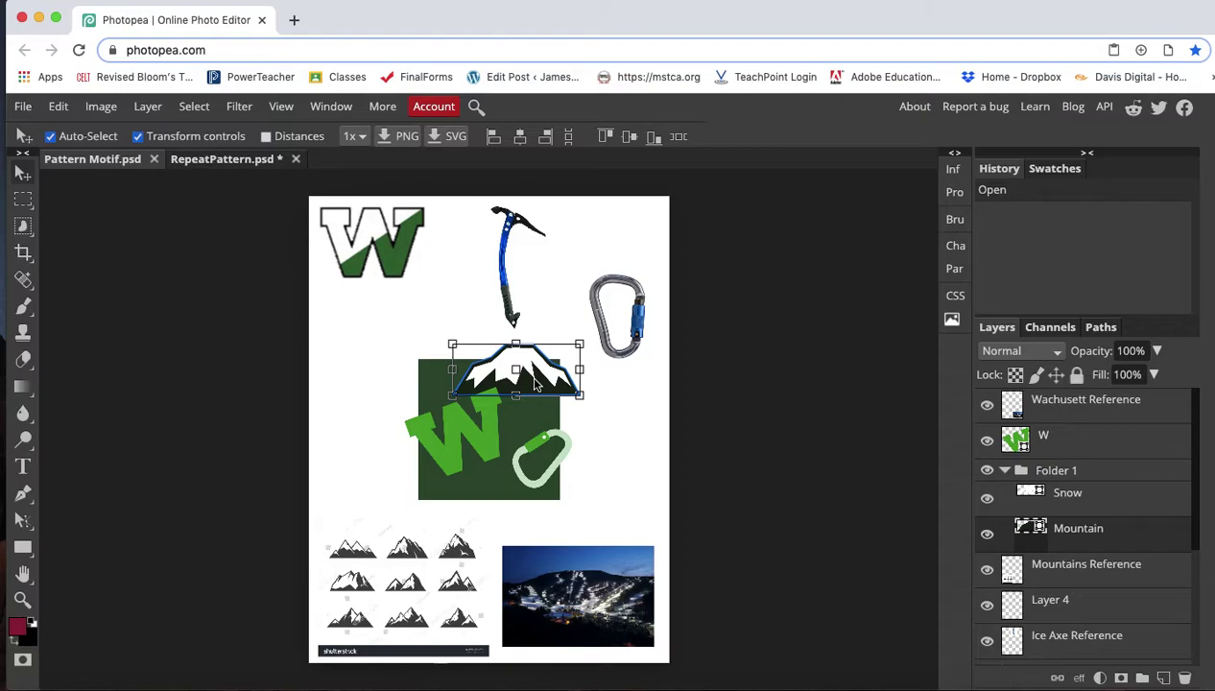
{"action": "mouse_move", "coordinate": [535, 383]}
{"action": "left_mouse_down"}
{"action": "mouse_move", "coordinate": [257, 158]}
{"action": "mouse_move", "coordinate": [515, 375]}
{"action": "left_mouse_up"}
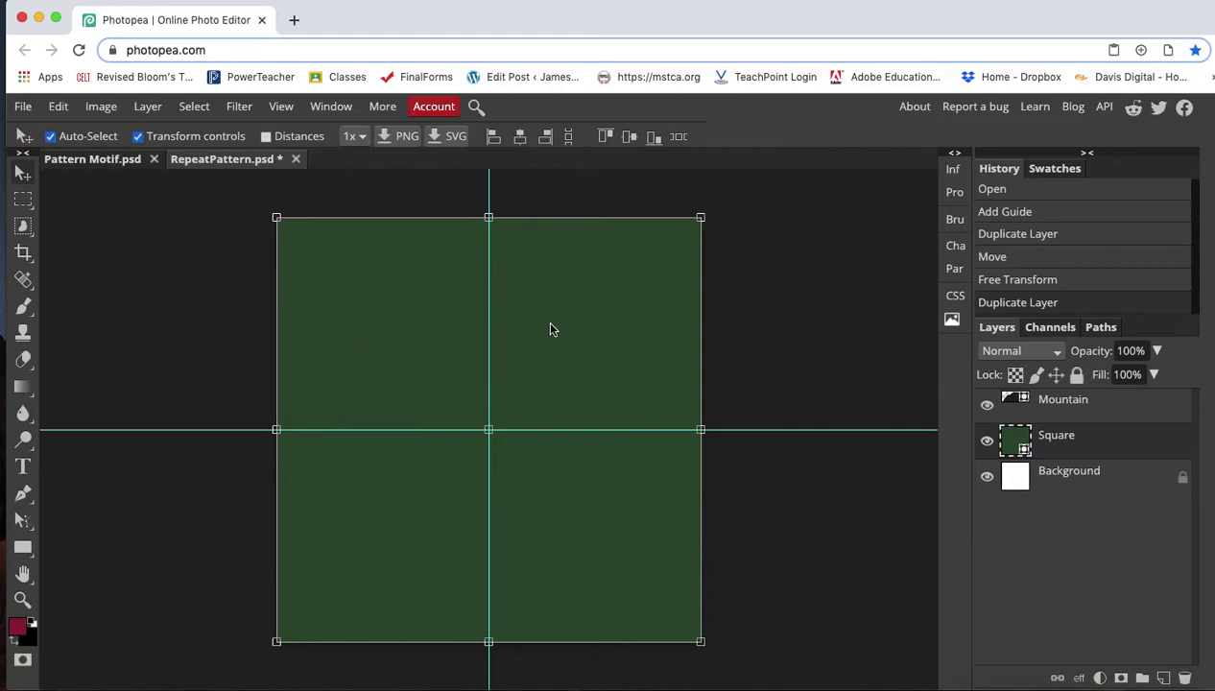
{"action": "left_click", "coordinate": [1044, 403]}
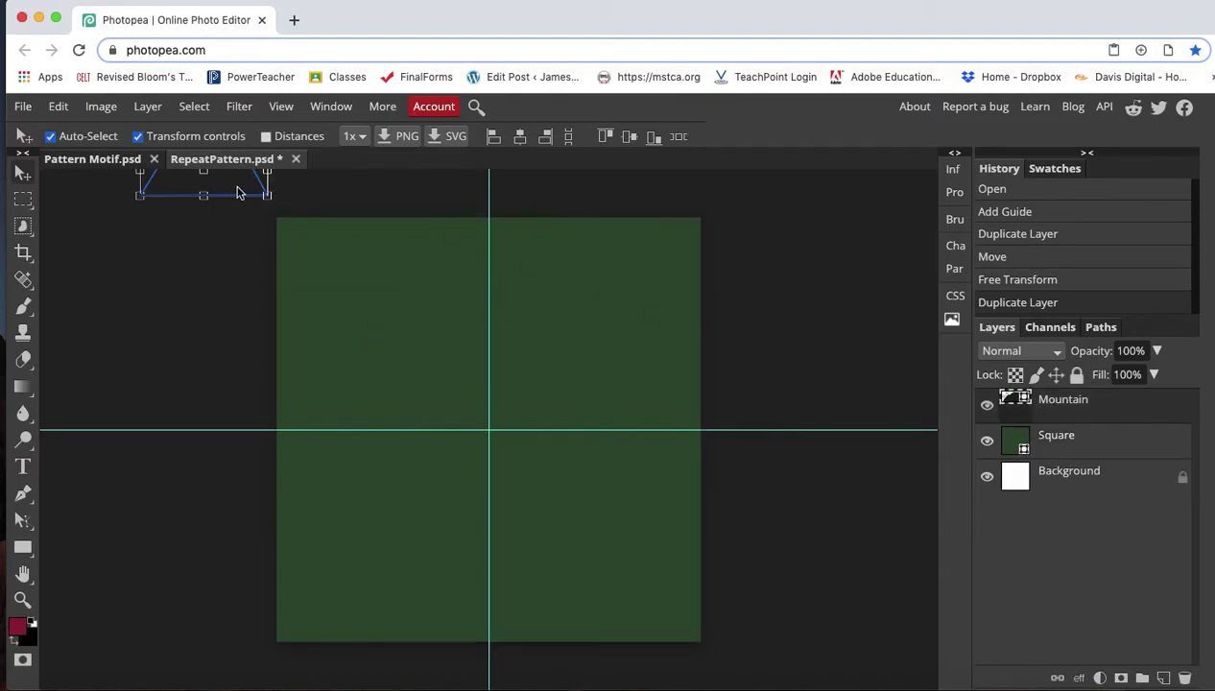
{"action": "left_click_drag", "start_coordinate": [225, 193], "coordinate": [491, 390]}
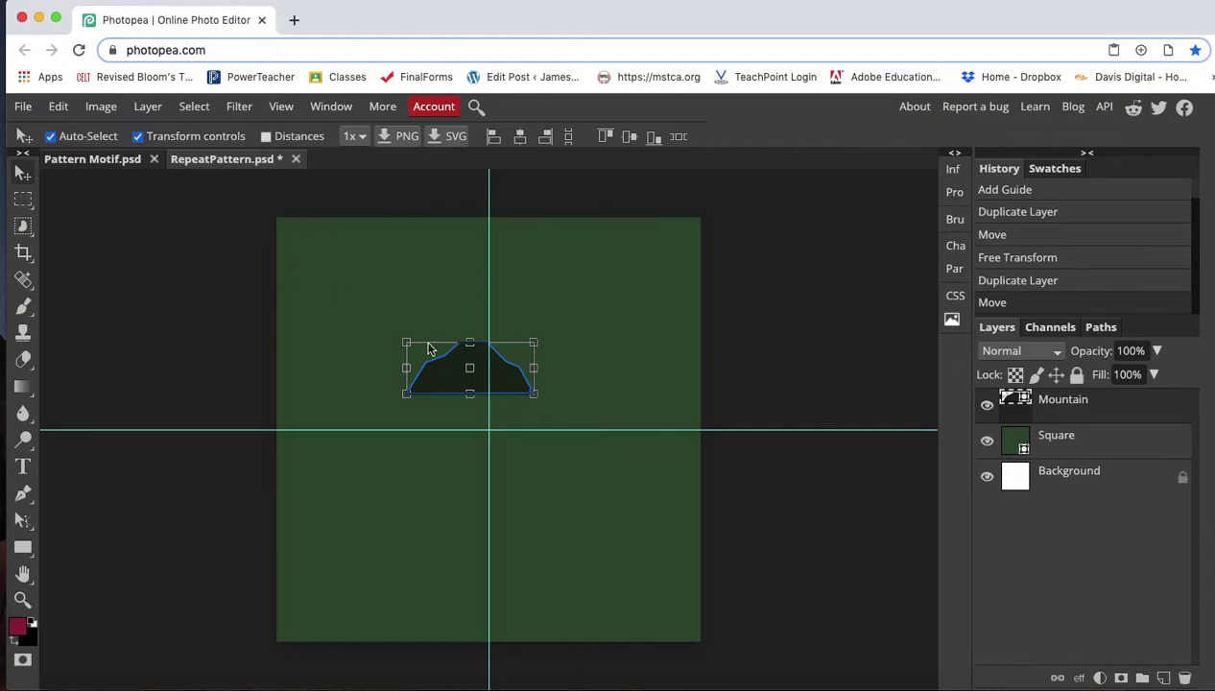
{"action": "key", "text": "Delete"}
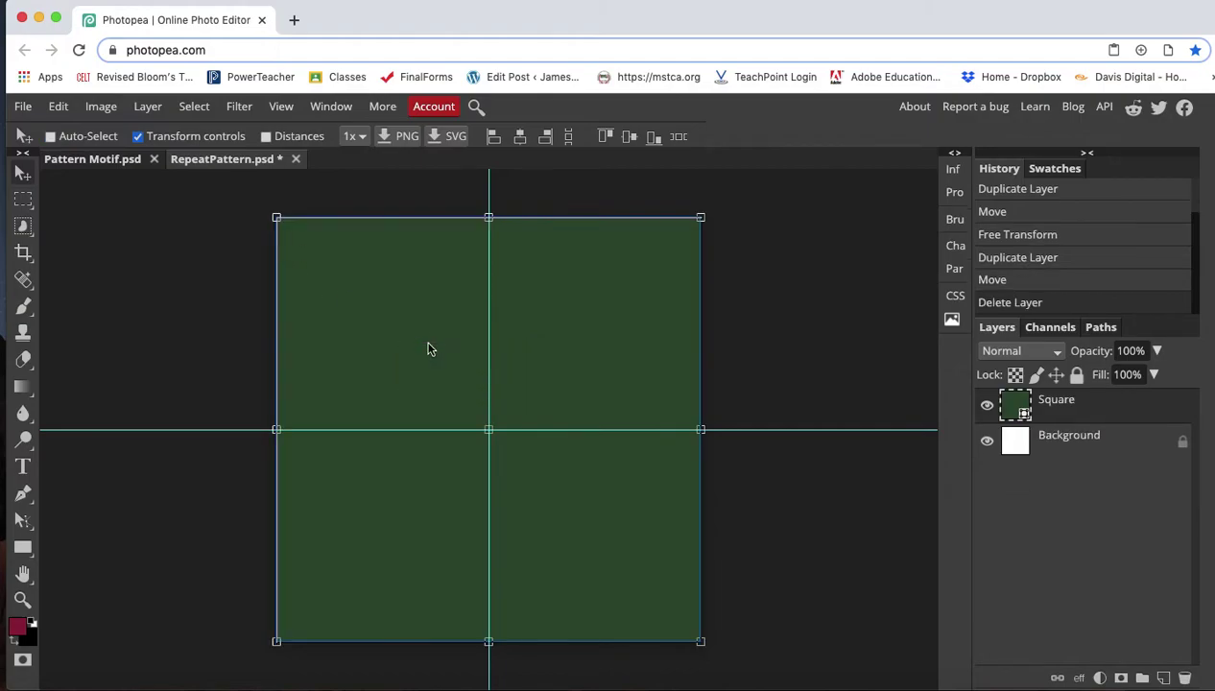
{"action": "left_click", "coordinate": [114, 159]}
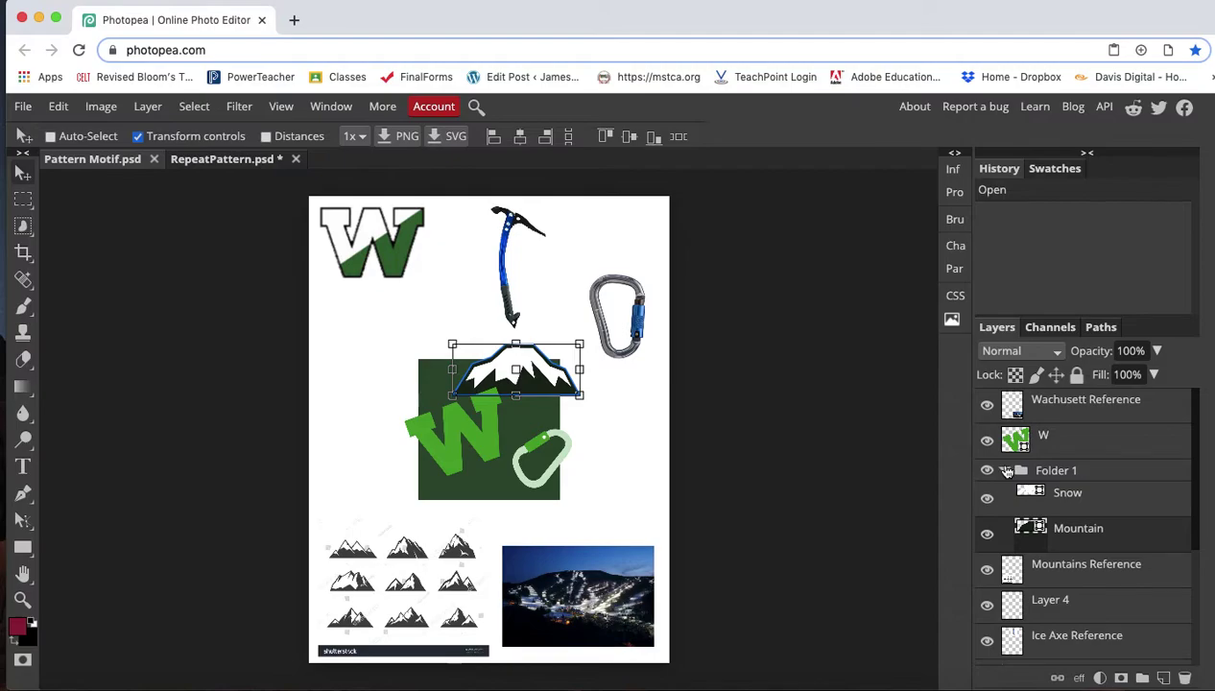
Select the Snow and Mountain layers, then collapse and select Folder 1.
{"action": "left_click", "coordinate": [1031, 498]}
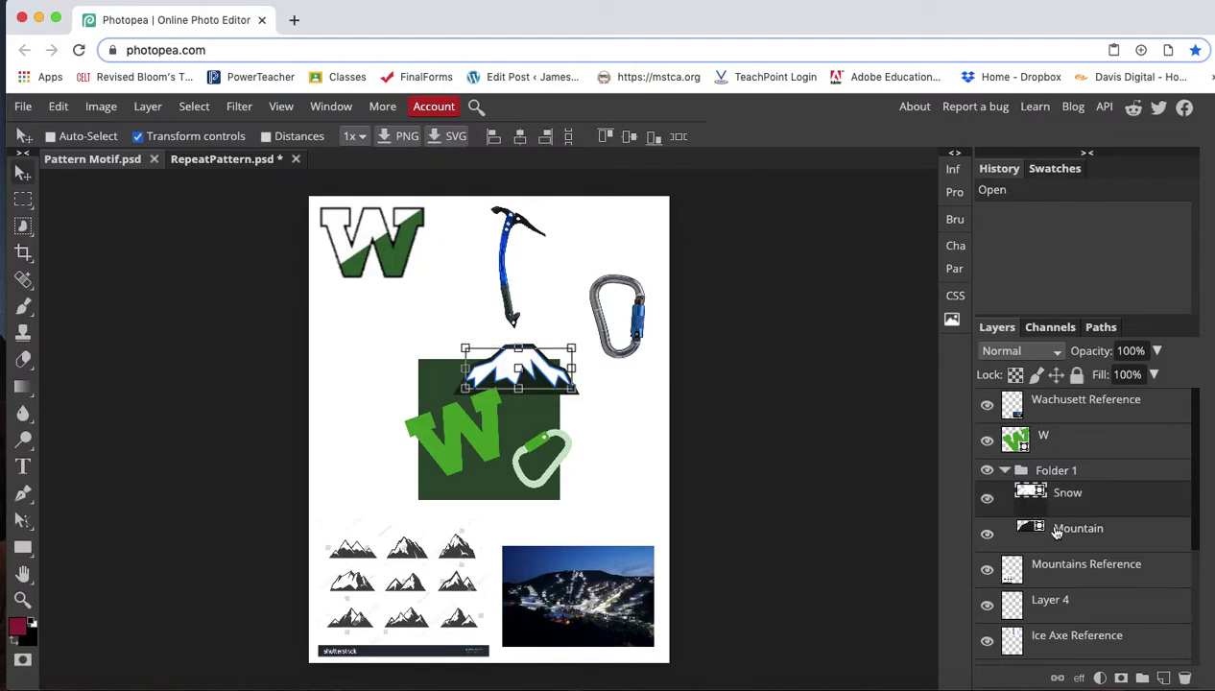
{"action": "left_click", "coordinate": [1056, 533]}
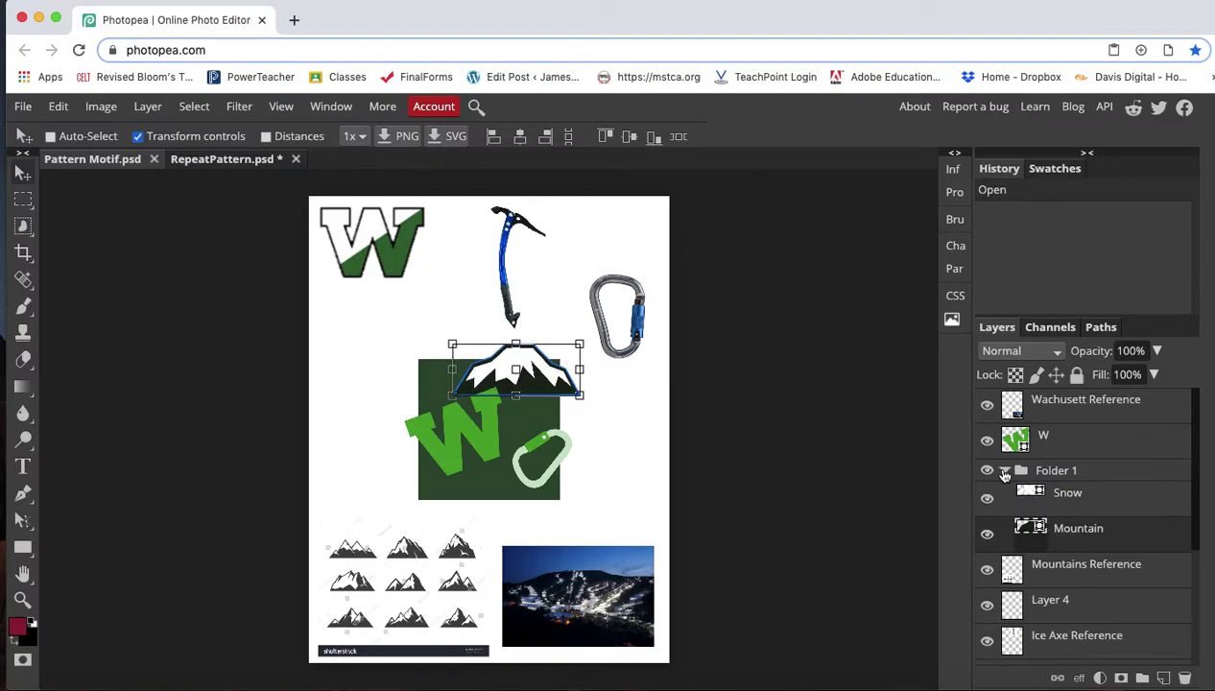
{"action": "left_click", "coordinate": [1005, 472]}
{"action": "left_click", "coordinate": [1053, 472]}
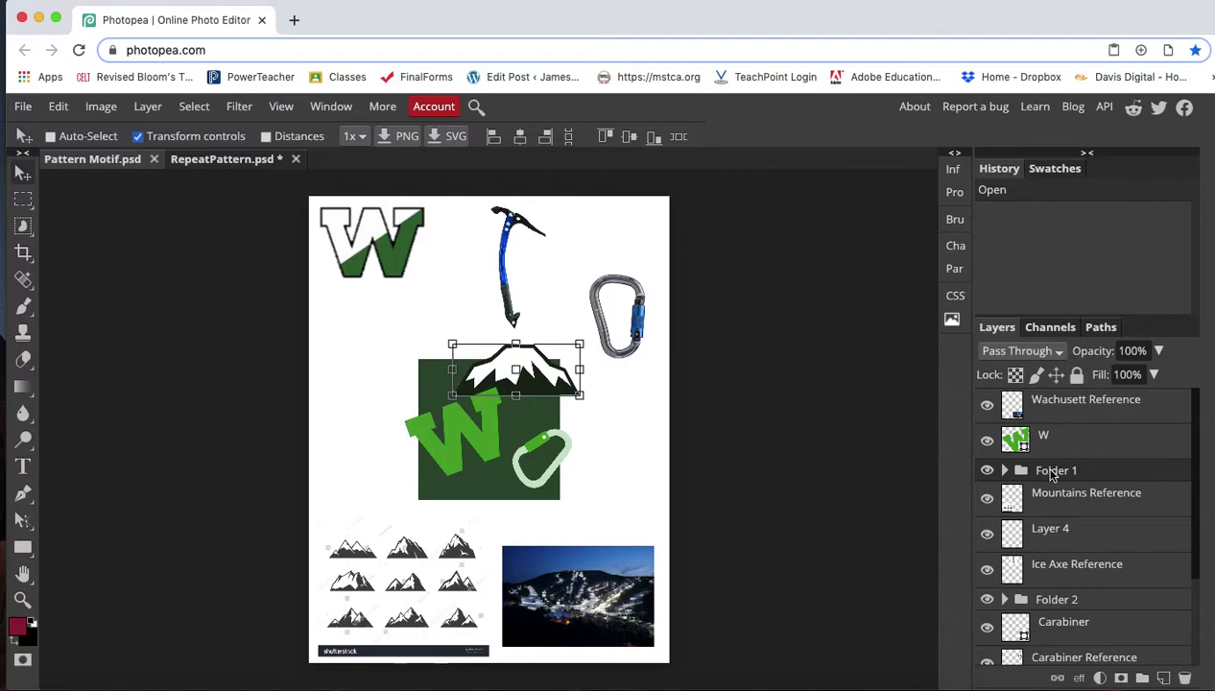
Rename Folder 1 to Mountain.
{"action": "double_click", "coordinate": [1051, 472]}
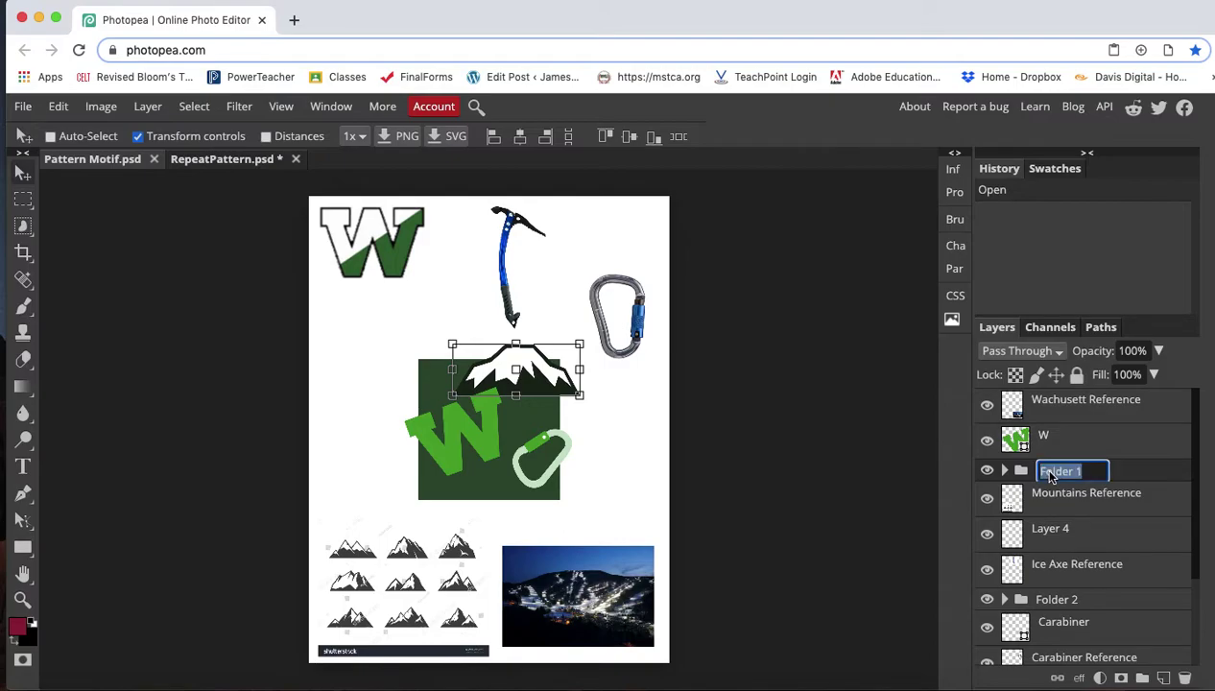
{"action": "type", "text": "Mountain"}
{"action": "key", "text": "Return"}
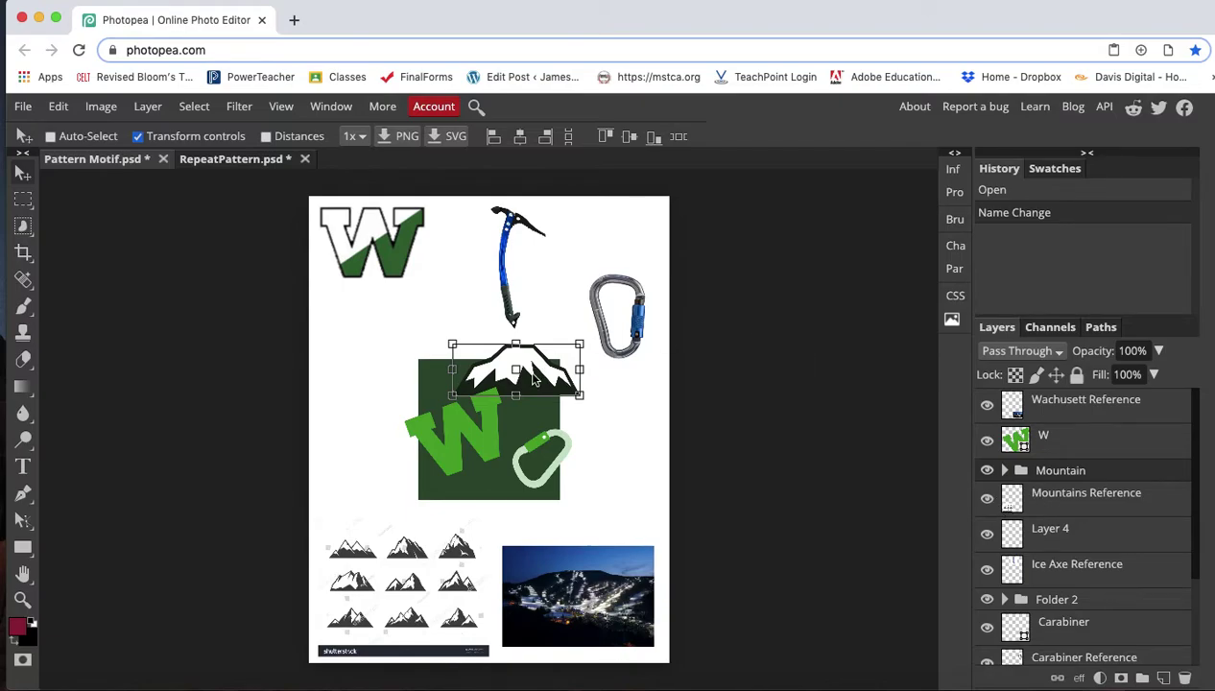
Copy the Mountain group into RepeatPattern, scale it to about 242%, and centre it on the square.
{"action": "left_click_drag", "start_coordinate": [534, 377], "coordinate": [695, 293]}
{"action": "left_click_drag", "start_coordinate": [592, 357], "coordinate": [544, 363]}
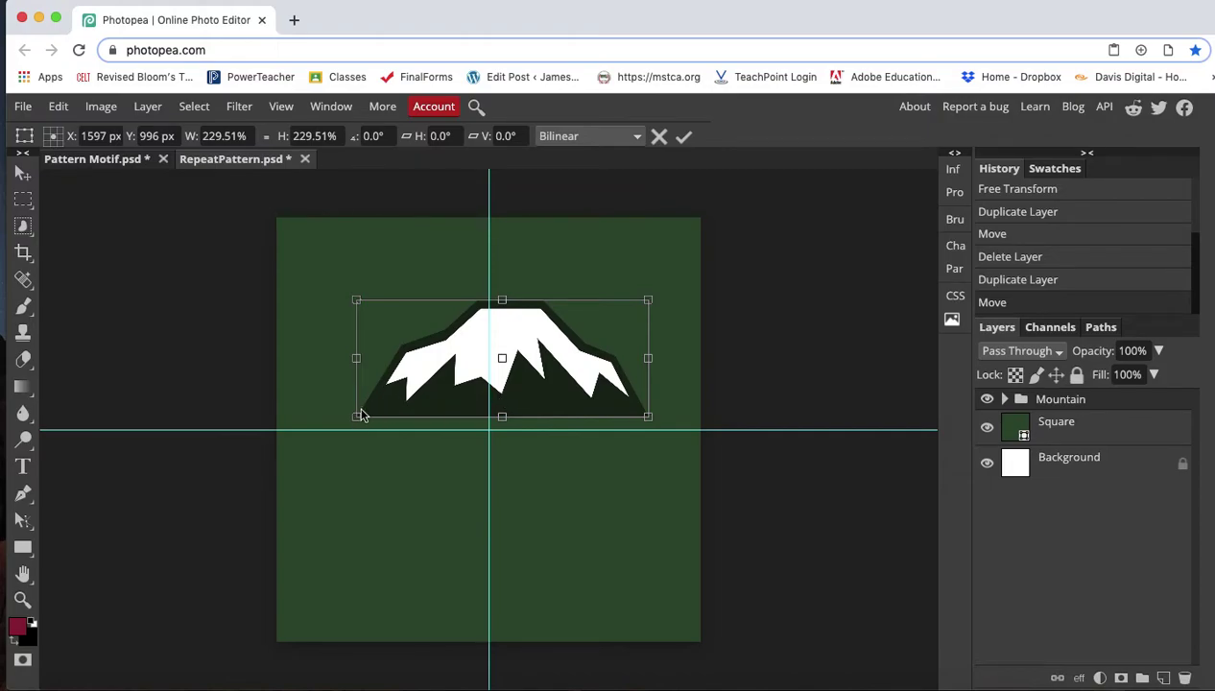
{"action": "left_click_drag", "start_coordinate": [358, 415], "coordinate": [342, 424]}
{"action": "left_click_drag", "start_coordinate": [521, 373], "coordinate": [524, 413]}
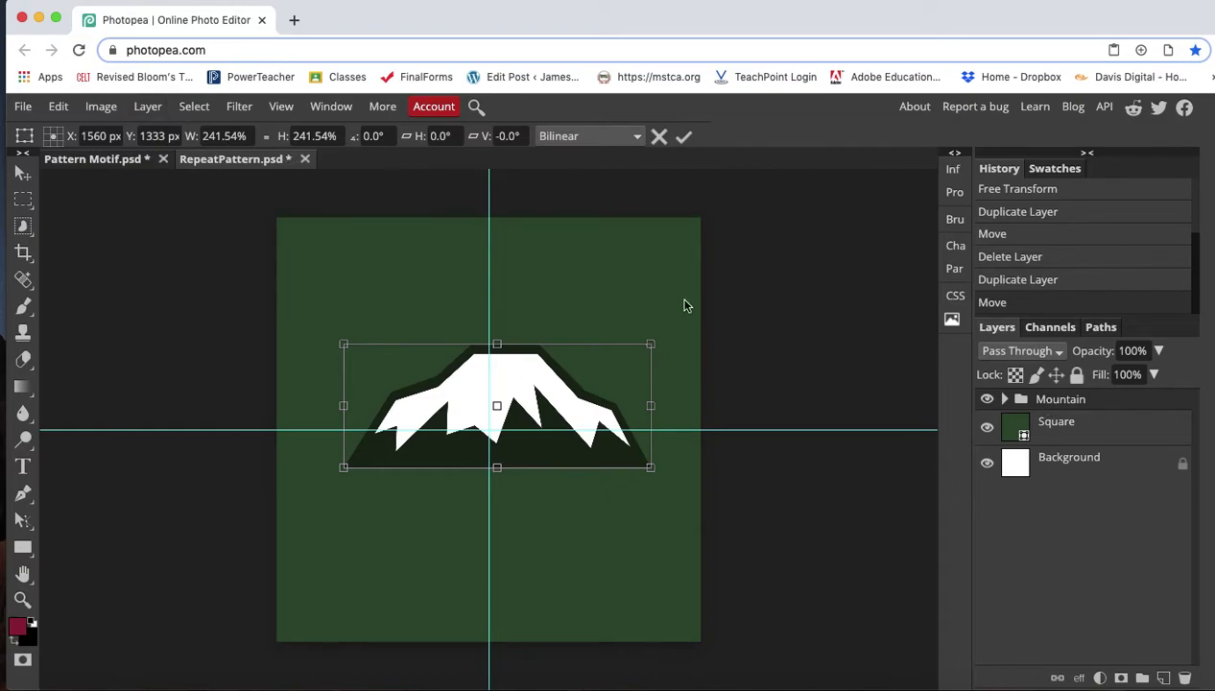
{"action": "left_click", "coordinate": [1002, 400]}
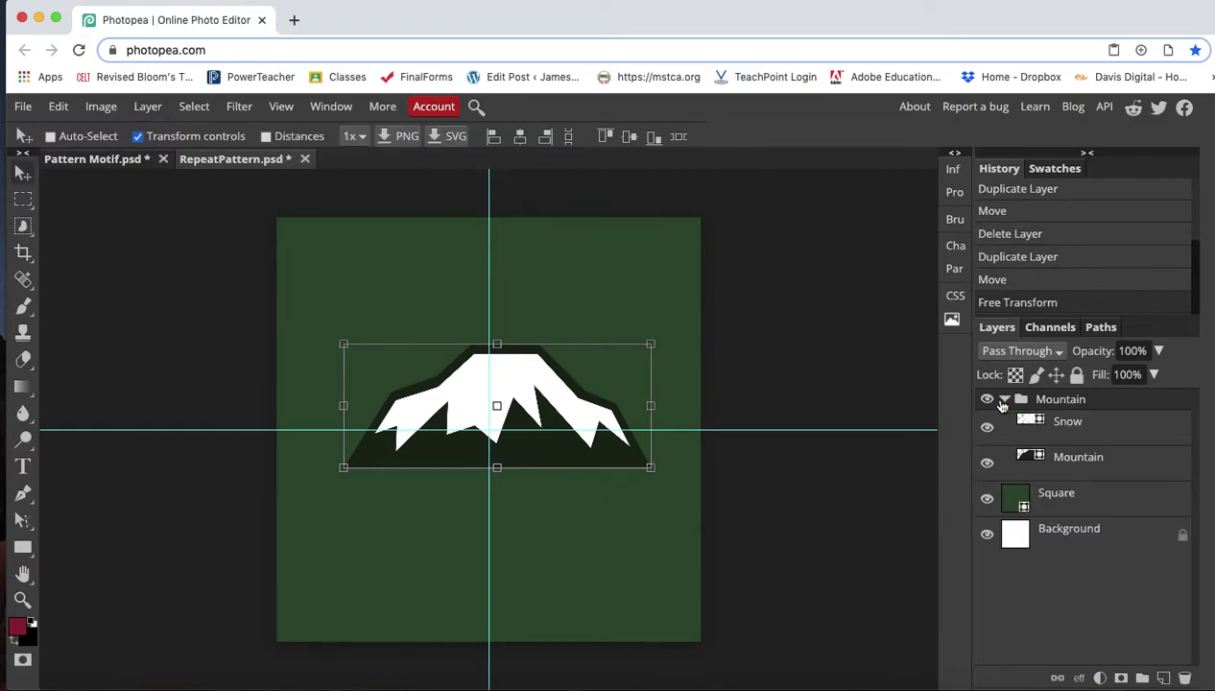
Merge the Mountain group into a single layer.
{"action": "left_click", "coordinate": [1003, 400]}
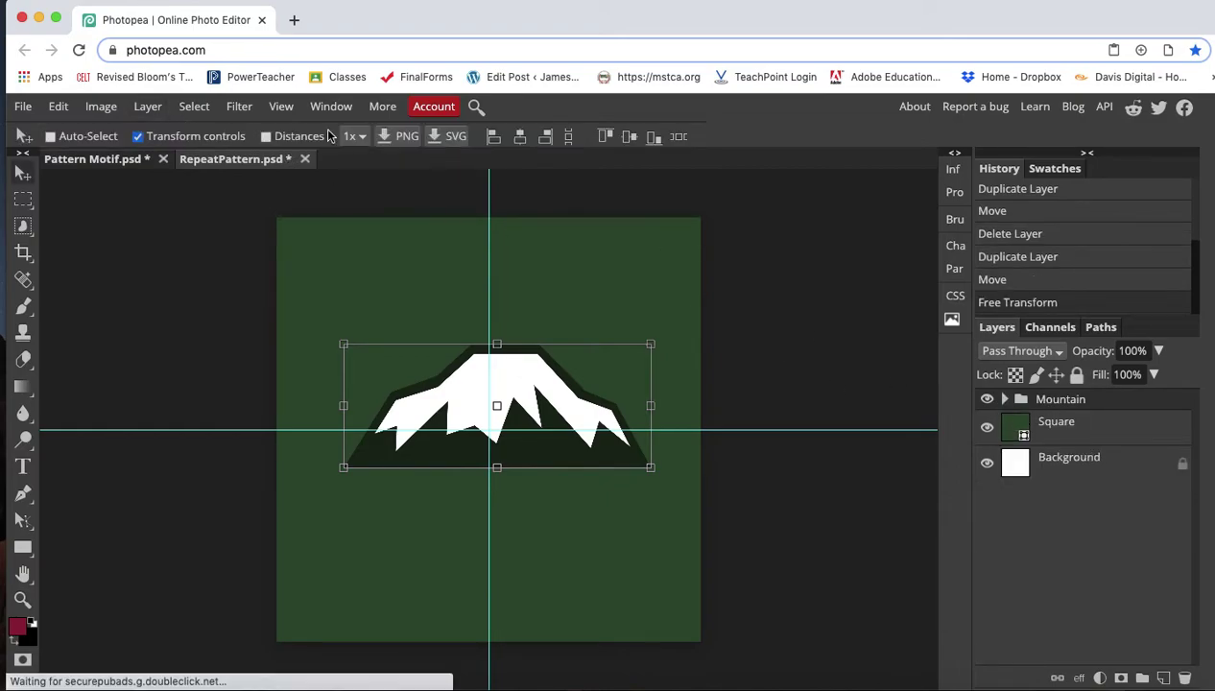
{"action": "left_click", "coordinate": [156, 112]}
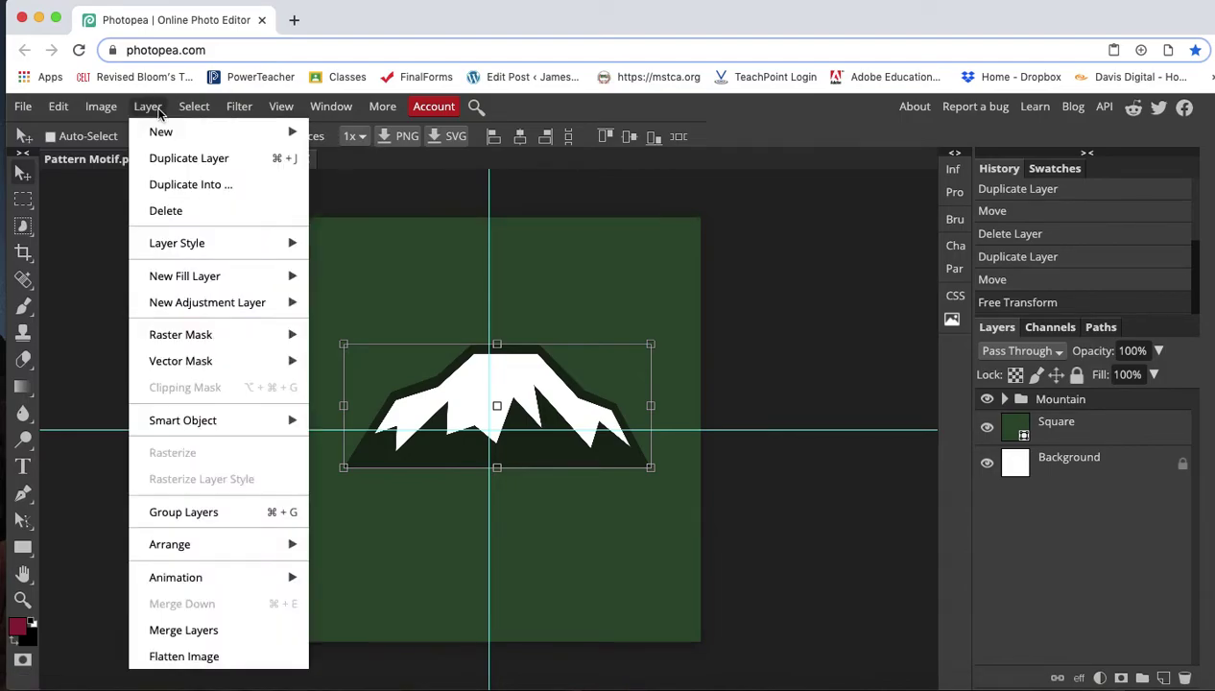
{"action": "left_click", "coordinate": [203, 632]}
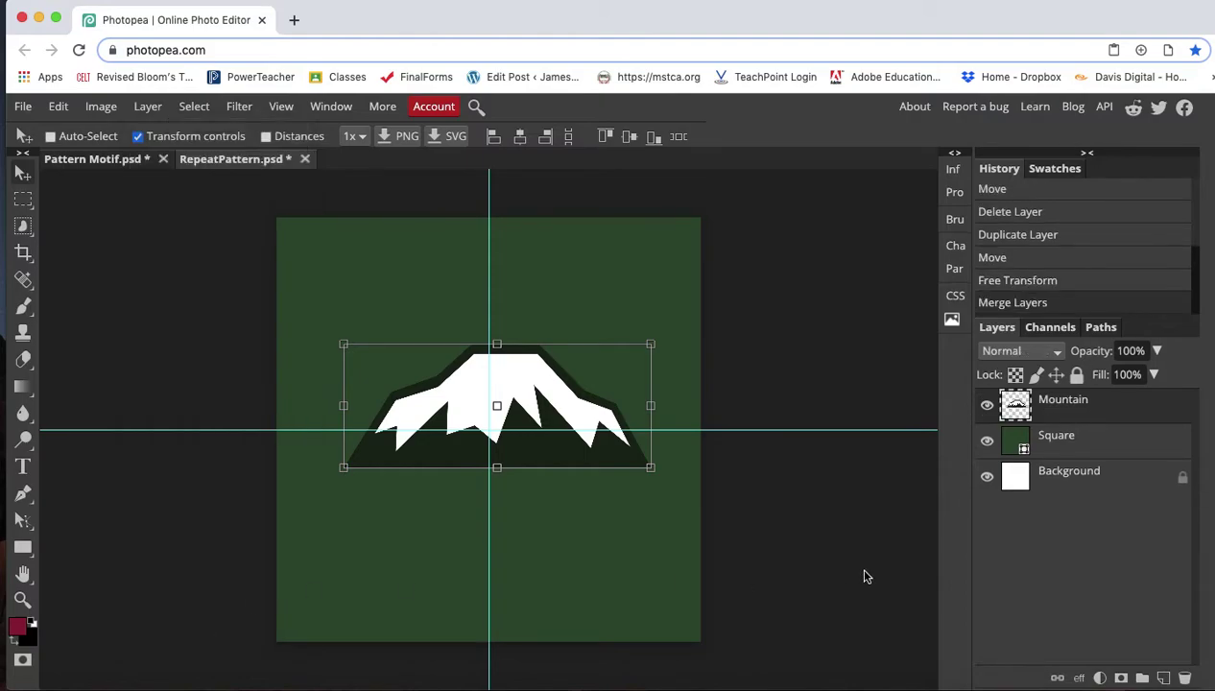
Merge the Mountain layer with the green Square into one Mountain layer and check the result.
{"action": "left_click", "coordinate": [1073, 450]}
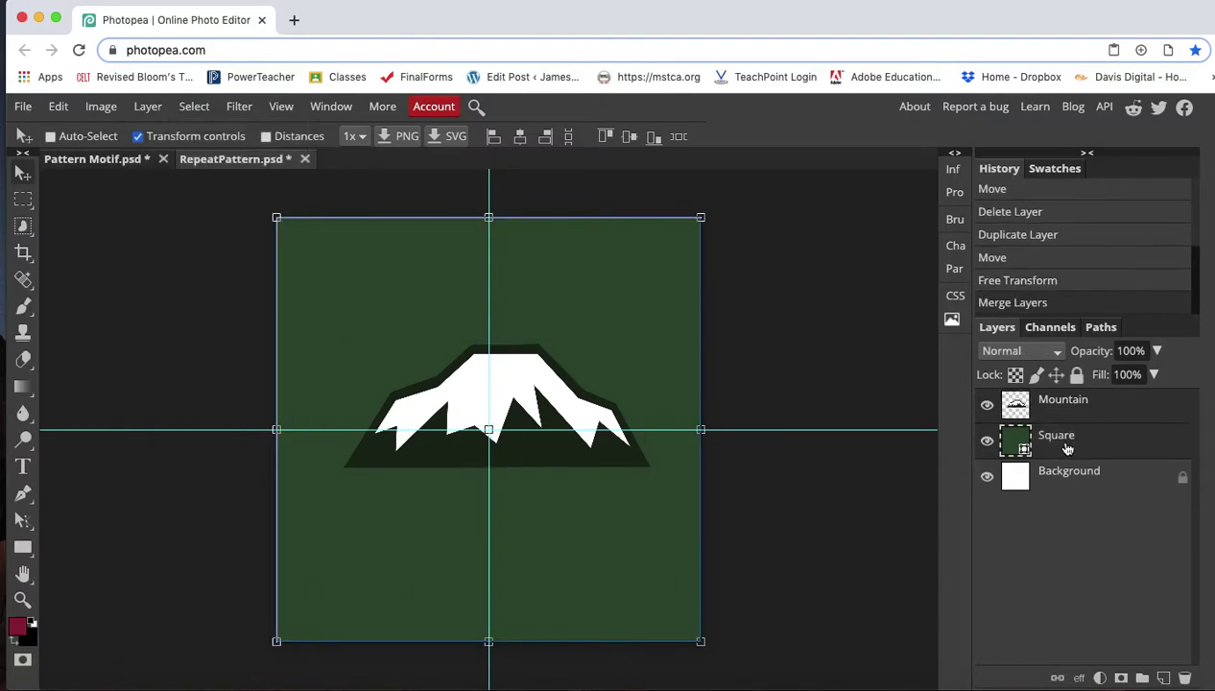
{"action": "left_click", "coordinate": [147, 107]}
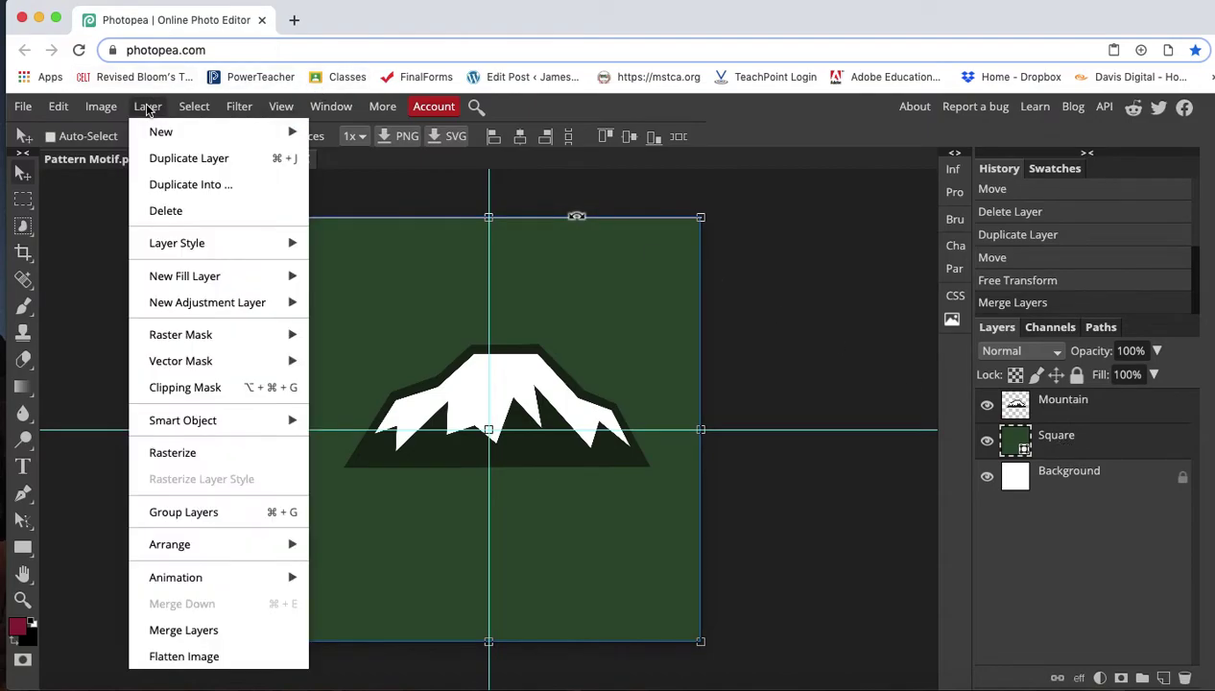
{"action": "left_click", "coordinate": [192, 629]}
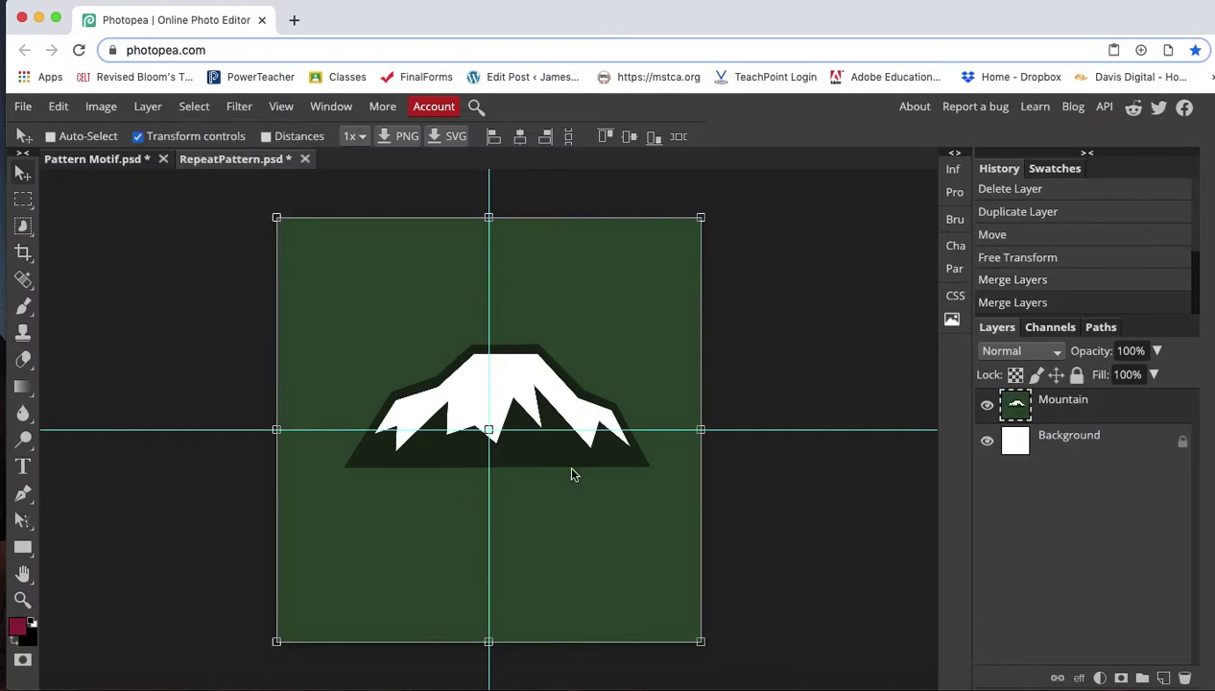
{"action": "left_click", "coordinate": [986, 405]}
{"action": "left_click", "coordinate": [987, 406]}
Select the tile's right half from the centre guide and copy it to a new Layer 1.
{"action": "left_click", "coordinate": [24, 202]}
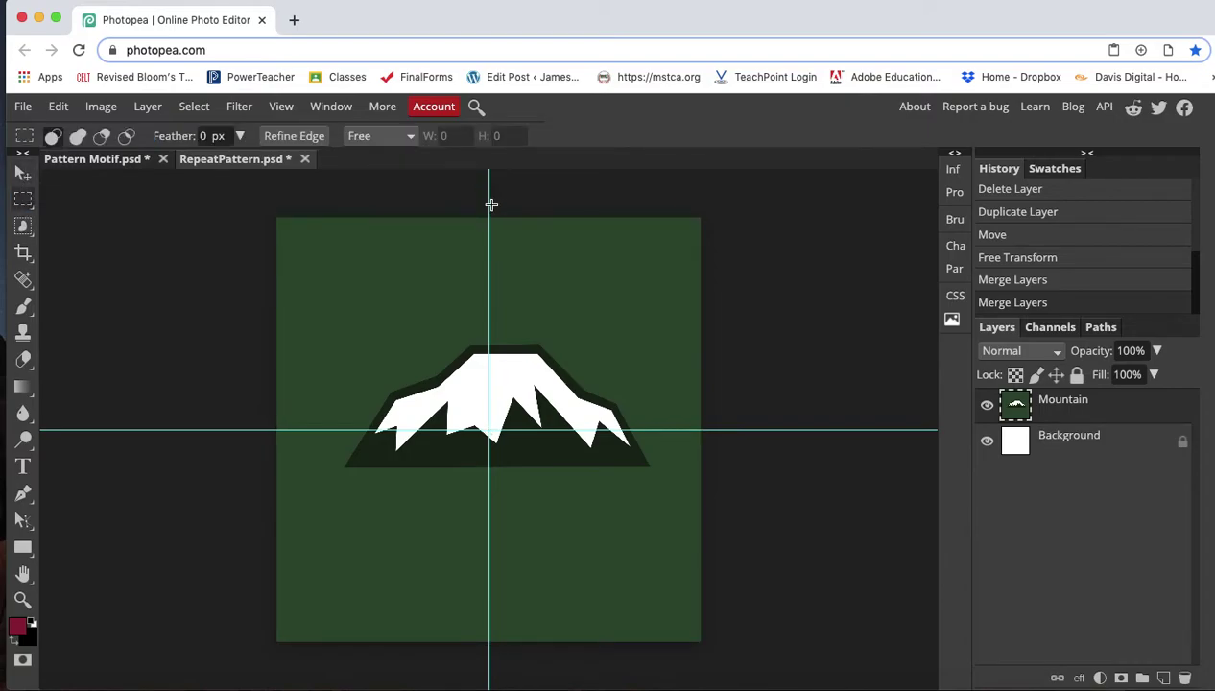
{"action": "left_click_drag", "start_coordinate": [490, 206], "coordinate": [724, 650]}
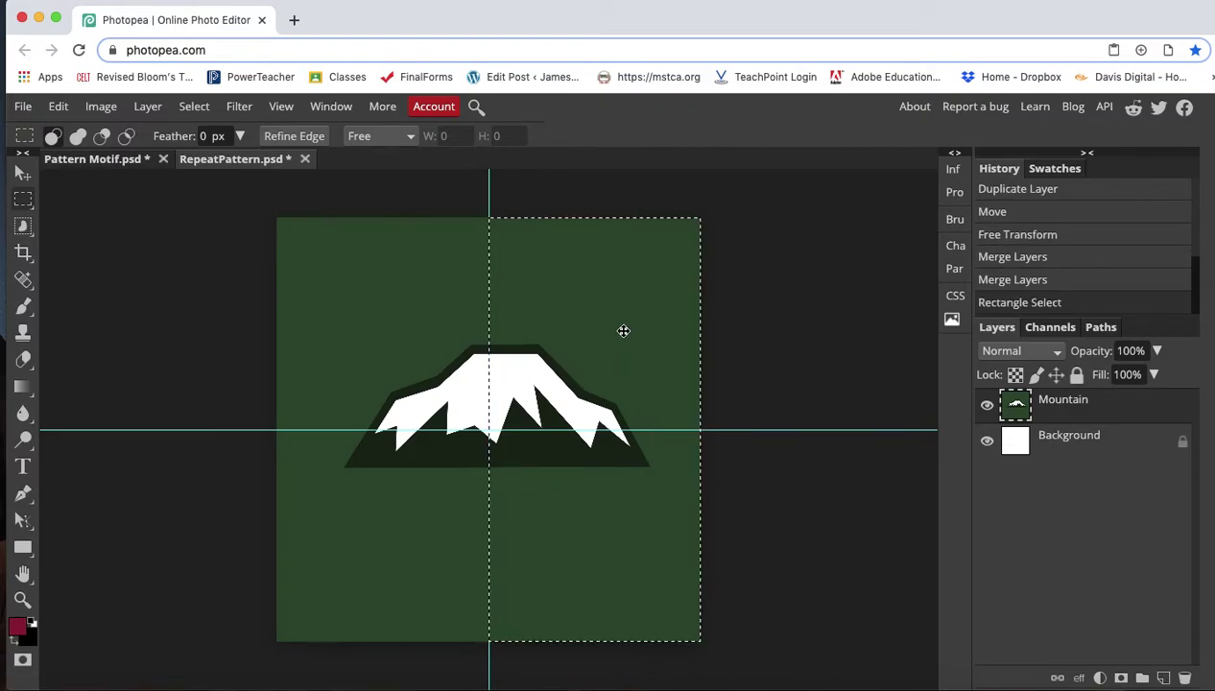
{"action": "left_click", "coordinate": [149, 106]}
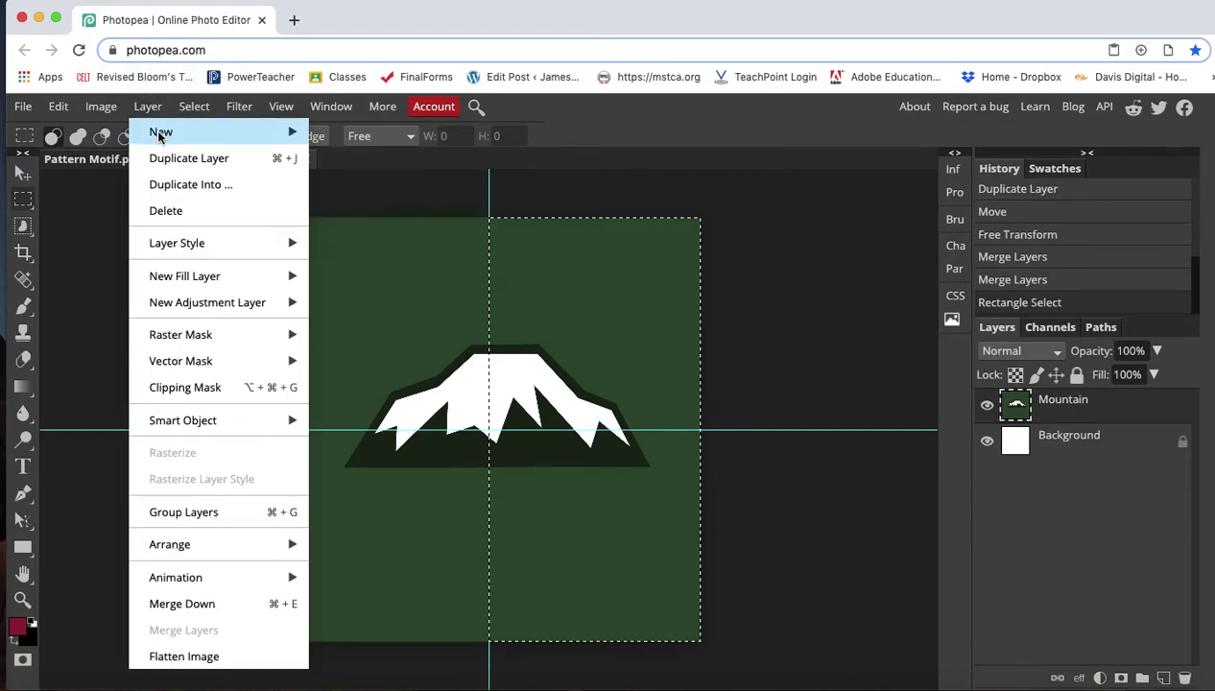
{"action": "mouse_move", "coordinate": [160, 137]}
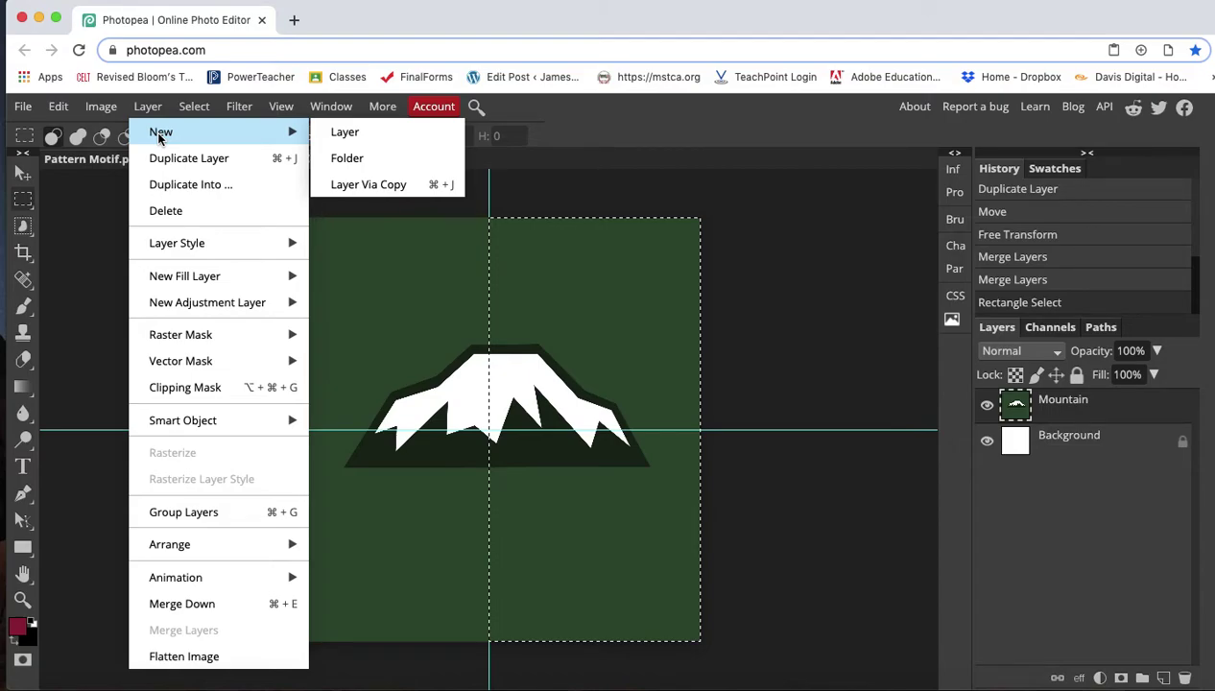
{"action": "left_click", "coordinate": [340, 186]}
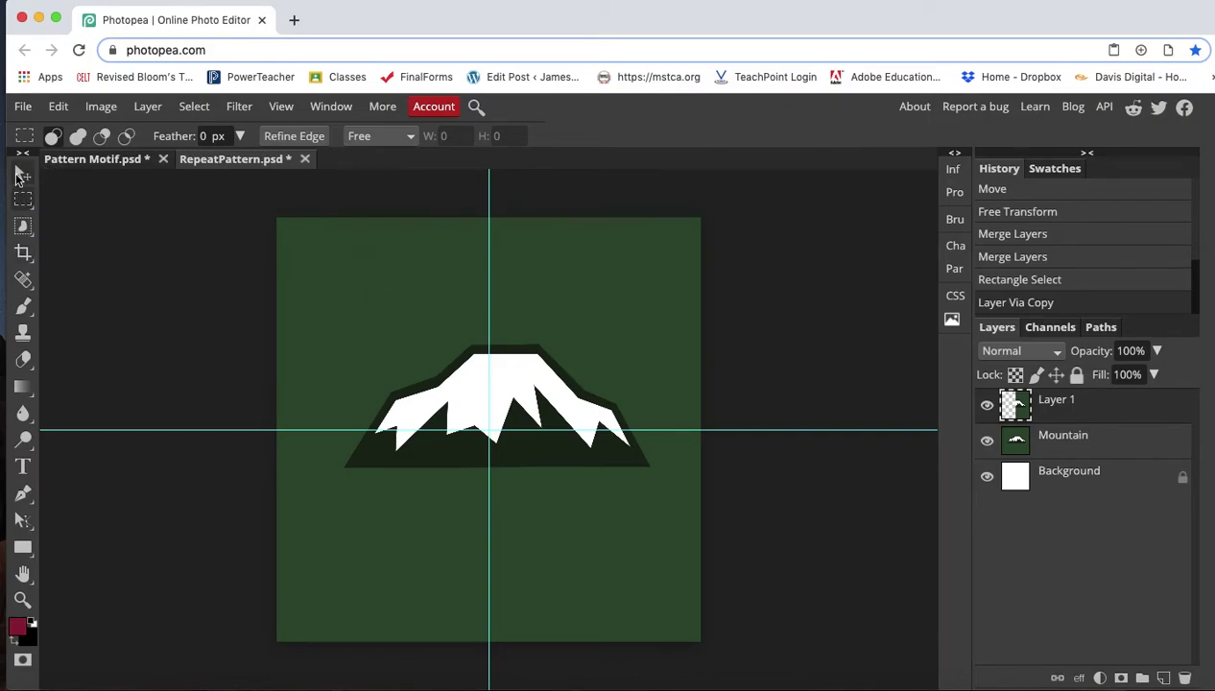
Move the right-half copy on Layer 1 to line up with the tile's left edge.
{"action": "left_click", "coordinate": [23, 173]}
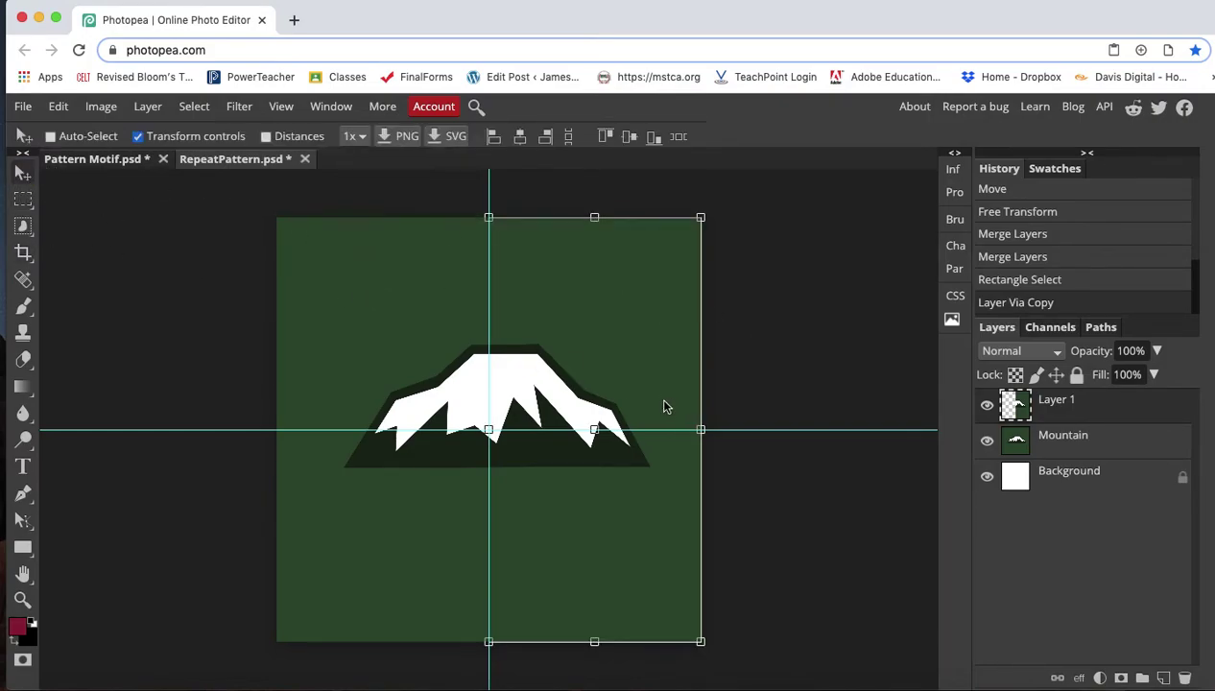
{"action": "left_click_drag", "start_coordinate": [664, 406], "coordinate": [460, 404]}
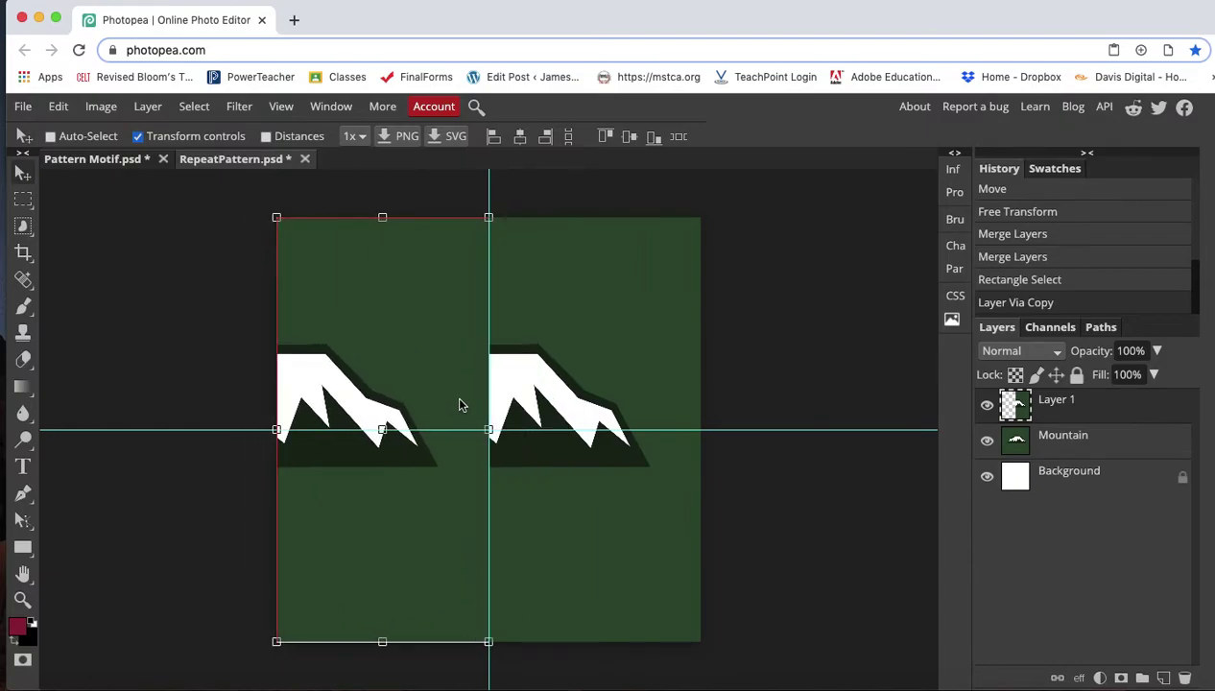
{"action": "left_click_drag", "start_coordinate": [459, 405], "coordinate": [460, 405]}
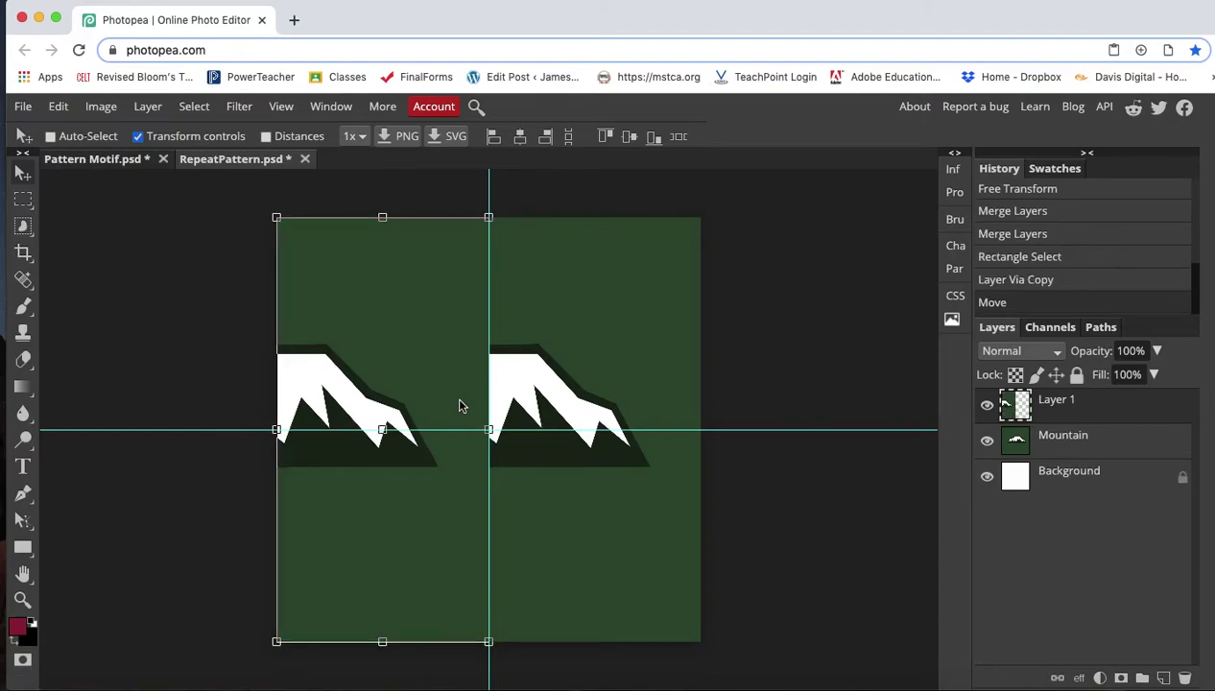
Shift the Mountain layer to the right edge and merge it with Layer 1.
{"action": "left_click", "coordinate": [1064, 448]}
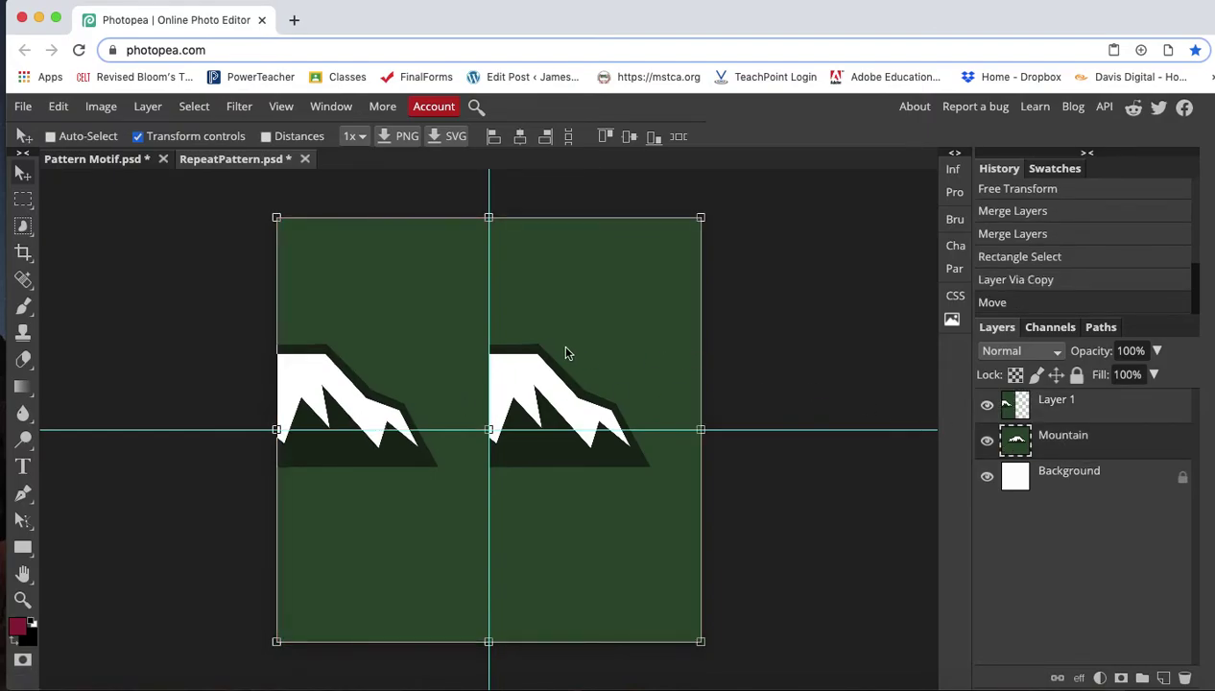
{"action": "left_click_drag", "start_coordinate": [555, 349], "coordinate": [767, 350]}
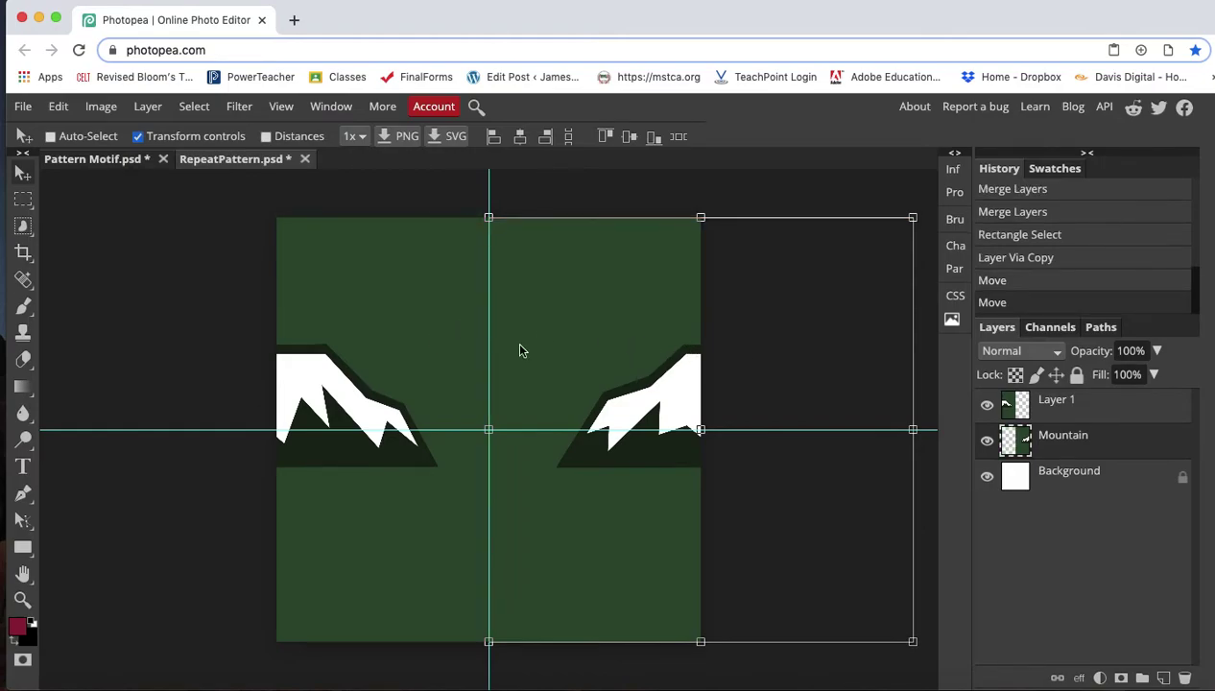
{"action": "key", "text": "ctrl+t"}
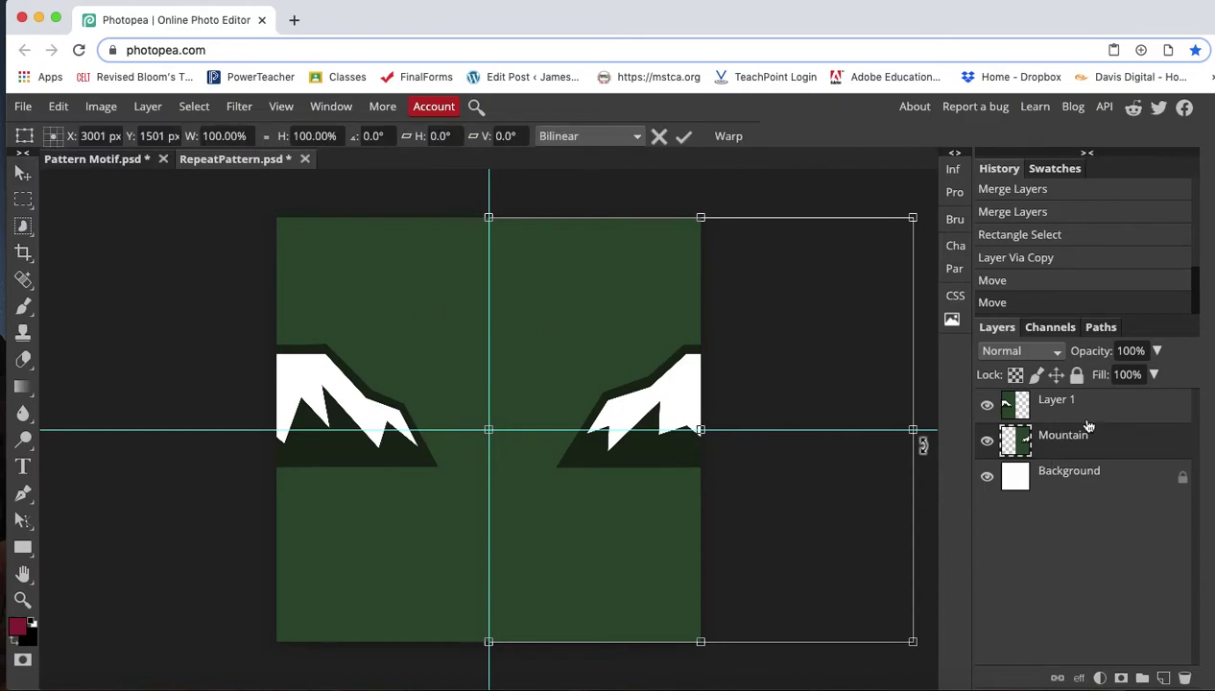
{"action": "key", "text": "Return"}
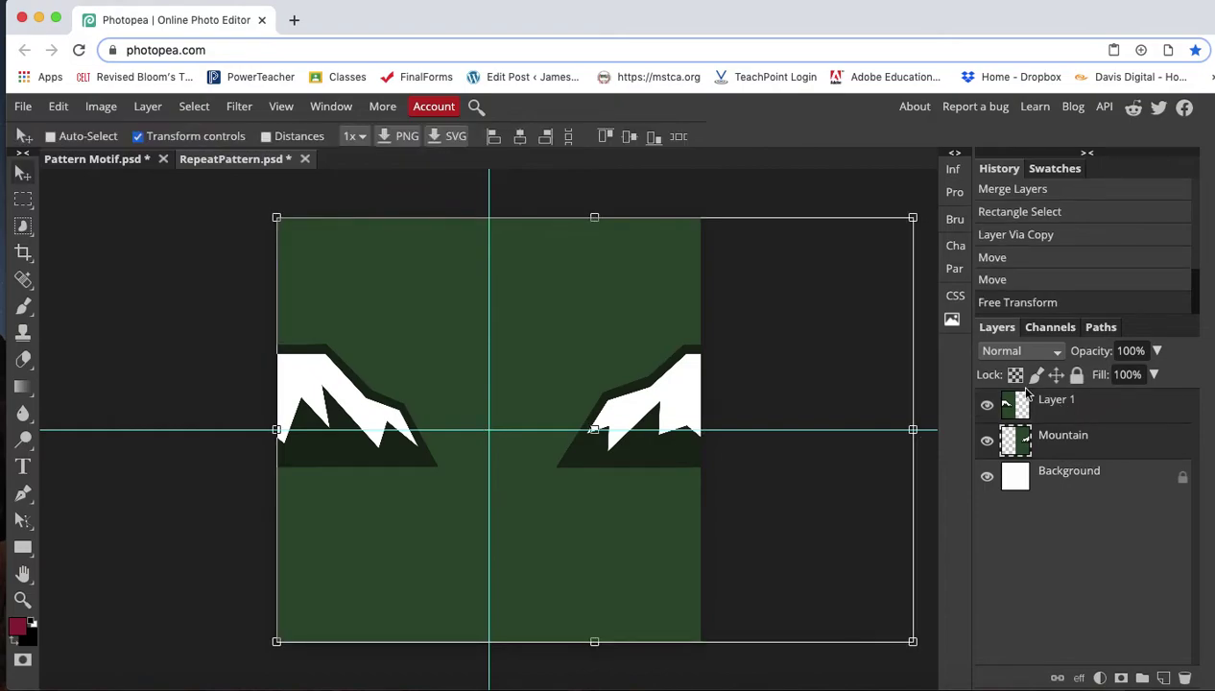
{"action": "left_click", "coordinate": [146, 107]}
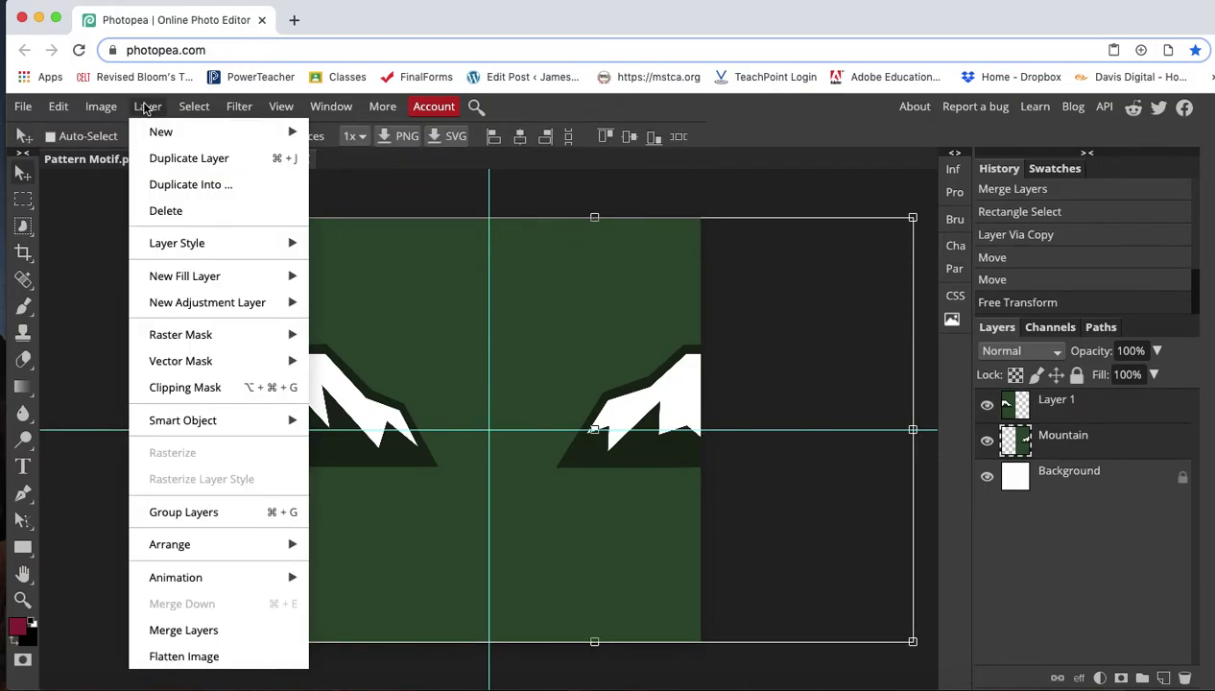
{"action": "left_click", "coordinate": [203, 629]}
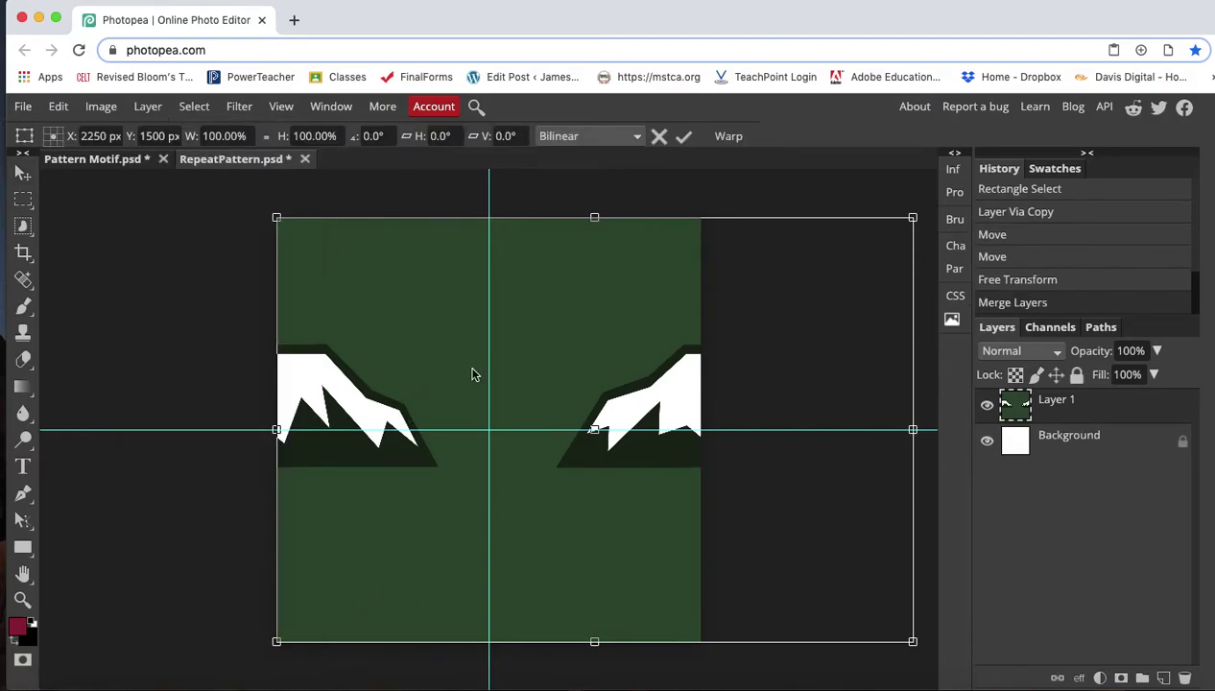
Copy the green W layer from Pattern Motif.psd into RepeatPattern.
{"action": "left_click", "coordinate": [101, 161]}
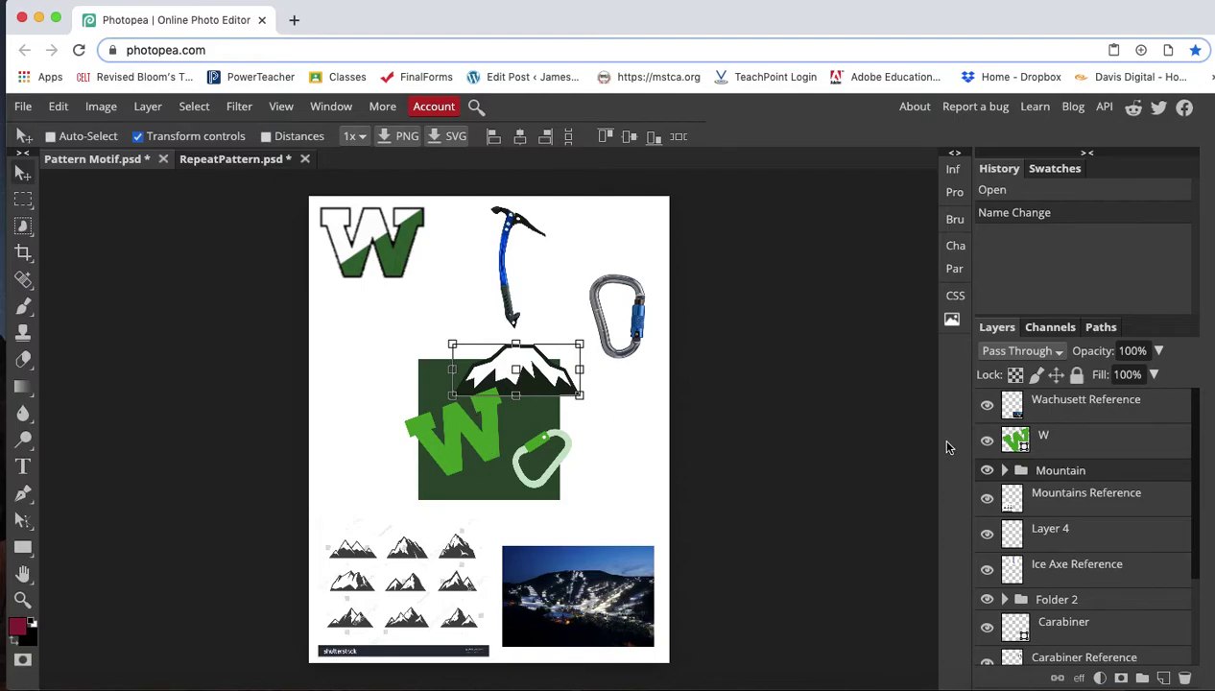
{"action": "left_click", "coordinate": [1111, 450]}
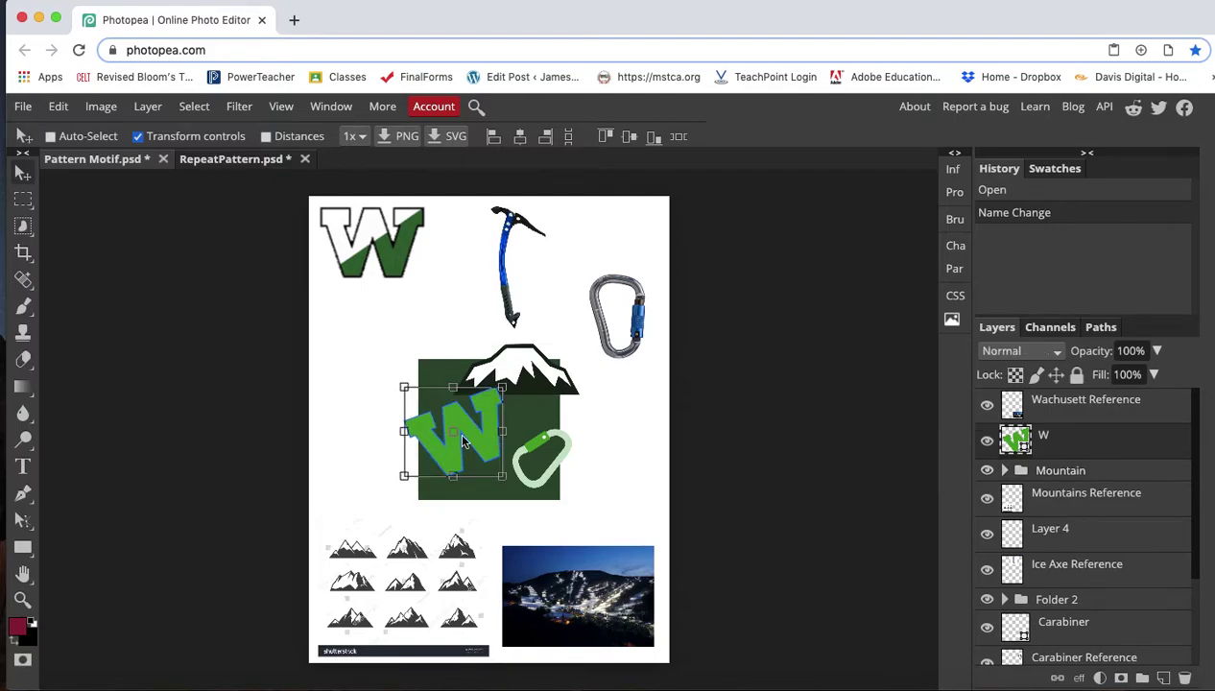
{"action": "left_click_drag", "start_coordinate": [482, 444], "coordinate": [515, 511]}
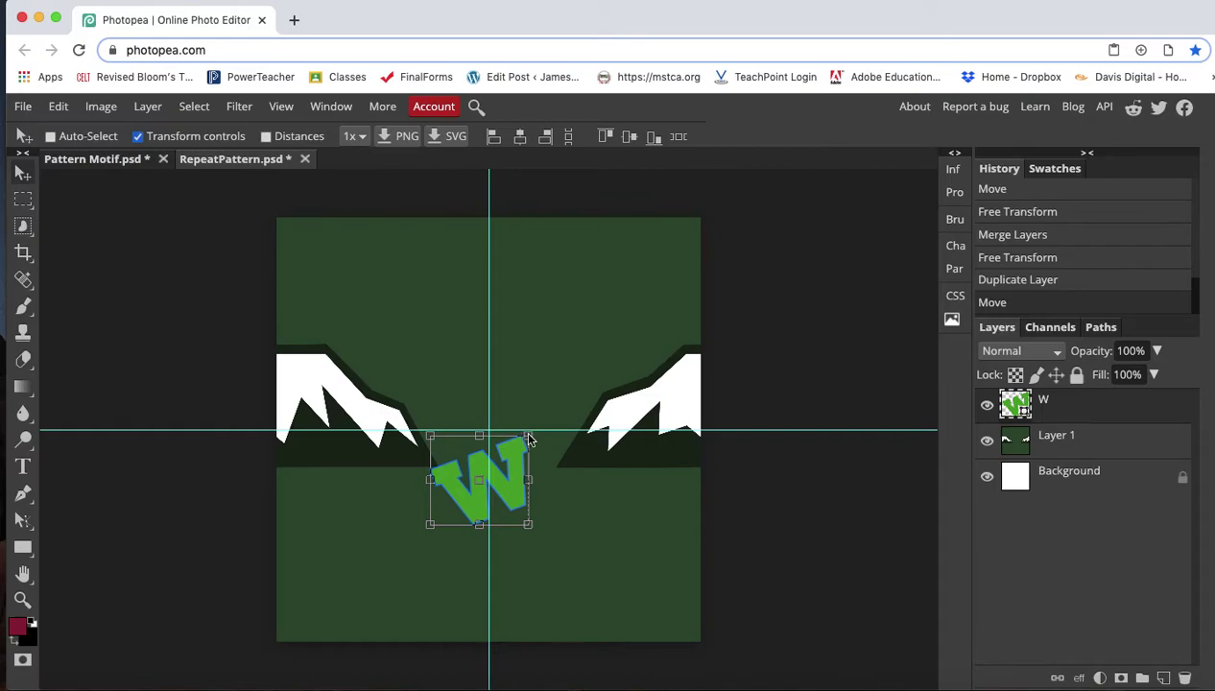
Scale the W to about 243% and centre it just below the mountain band.
{"action": "left_click_drag", "start_coordinate": [528, 439], "coordinate": [687, 290]}
{"action": "left_click_drag", "start_coordinate": [584, 404], "coordinate": [487, 498]}
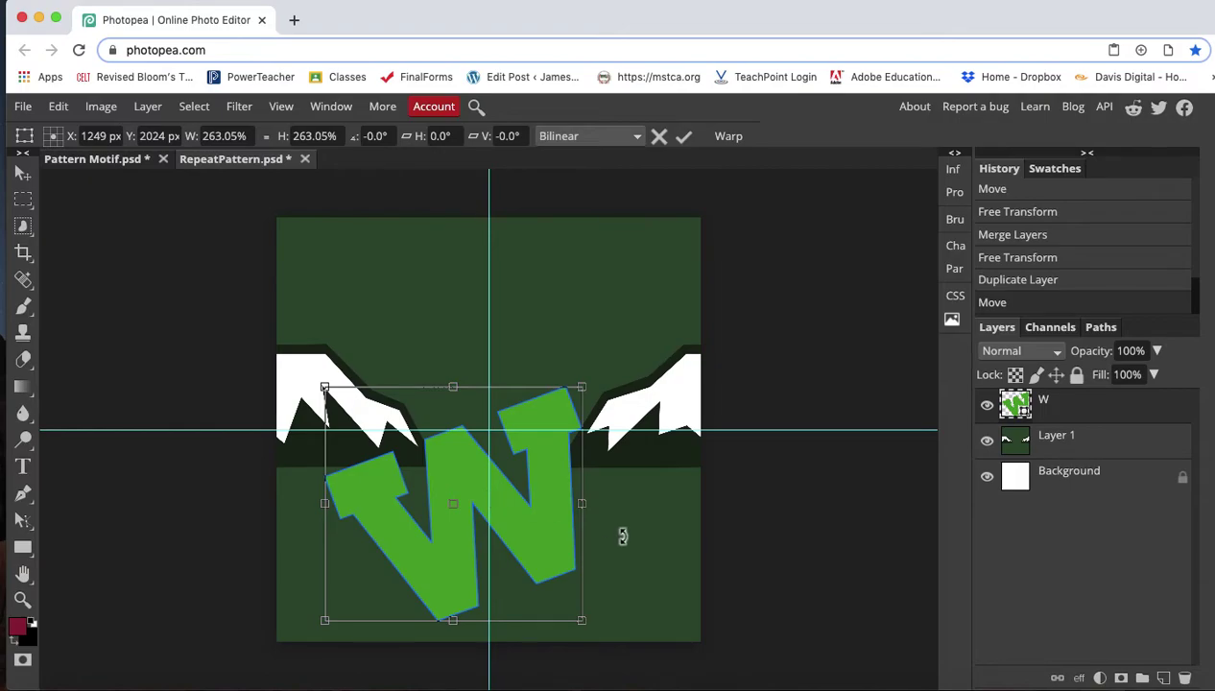
{"action": "mouse_move", "coordinate": [506, 518]}
{"action": "left_mouse_down"}
{"action": "mouse_move", "coordinate": [522, 322]}
{"action": "mouse_move", "coordinate": [534, 355]}
{"action": "mouse_move", "coordinate": [496, 455]}
{"action": "mouse_move", "coordinate": [502, 523]}
{"action": "mouse_move", "coordinate": [514, 516]}
{"action": "left_mouse_up"}
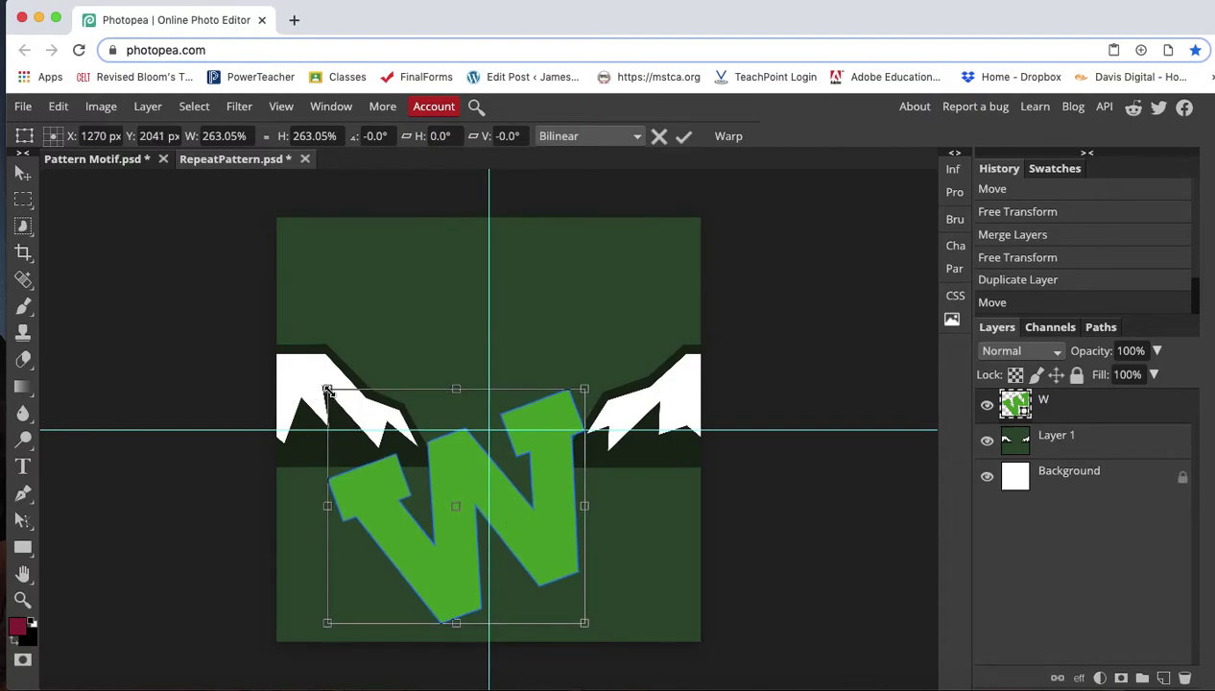
{"action": "left_click_drag", "start_coordinate": [327, 389], "coordinate": [347, 405]}
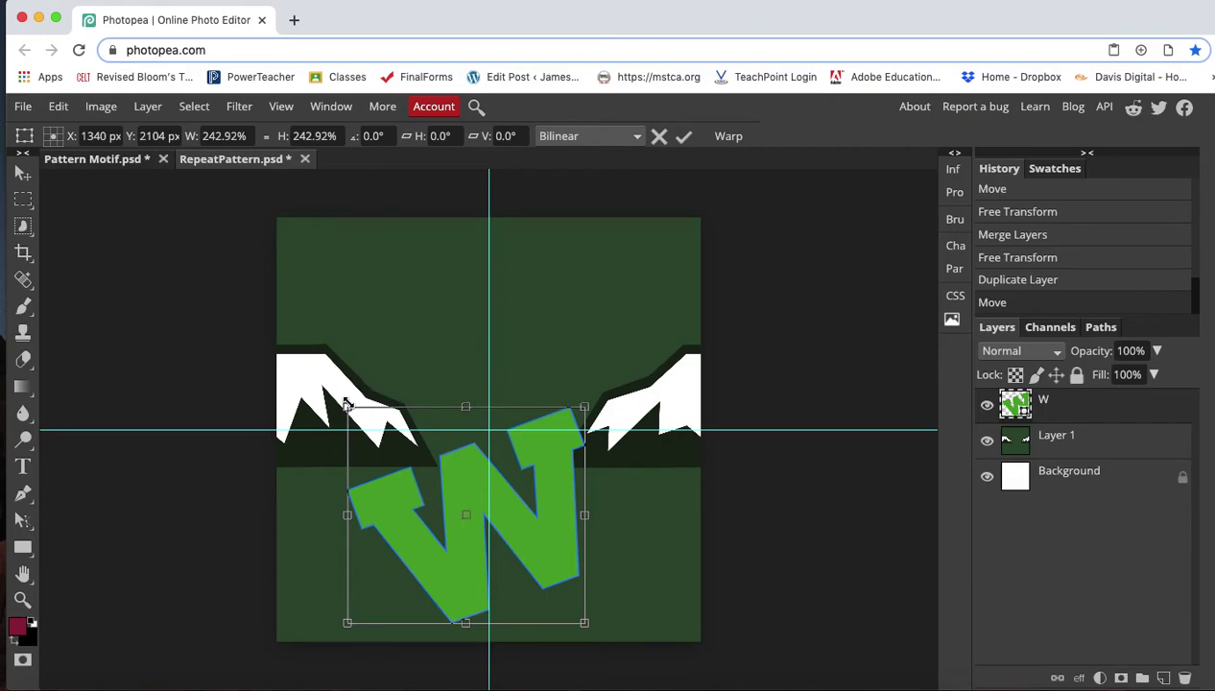
{"action": "mouse_move", "coordinate": [535, 523]}
{"action": "left_mouse_down"}
{"action": "mouse_move", "coordinate": [522, 520]}
{"action": "mouse_move", "coordinate": [555, 540]}
{"action": "mouse_move", "coordinate": [518, 527]}
{"action": "left_mouse_up"}
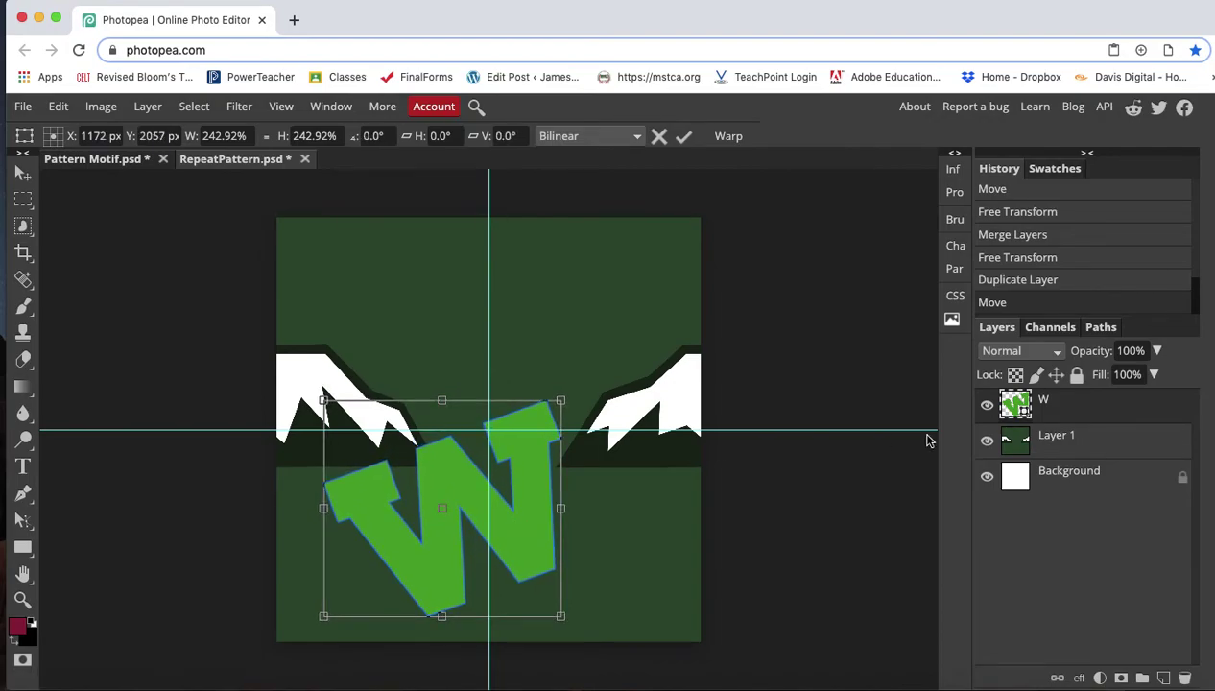
Merge the green W layer into the tile layer, Layer 1.
{"action": "left_click", "coordinate": [1062, 454]}
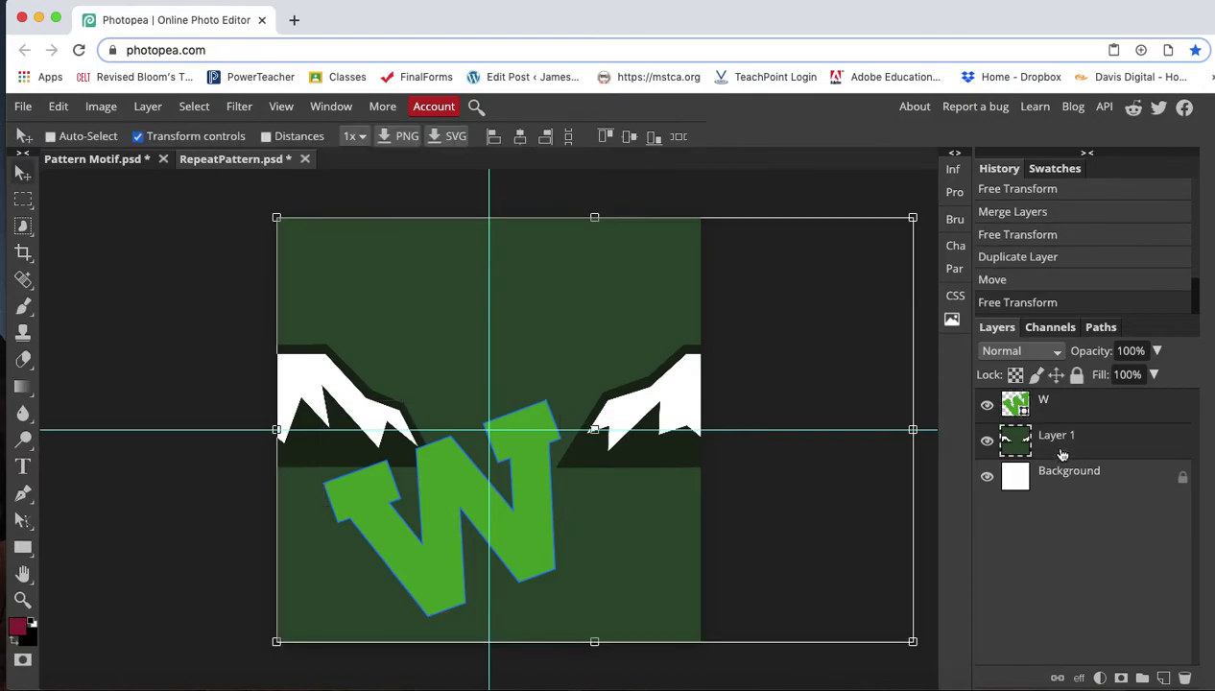
{"action": "left_click", "coordinate": [1038, 407]}
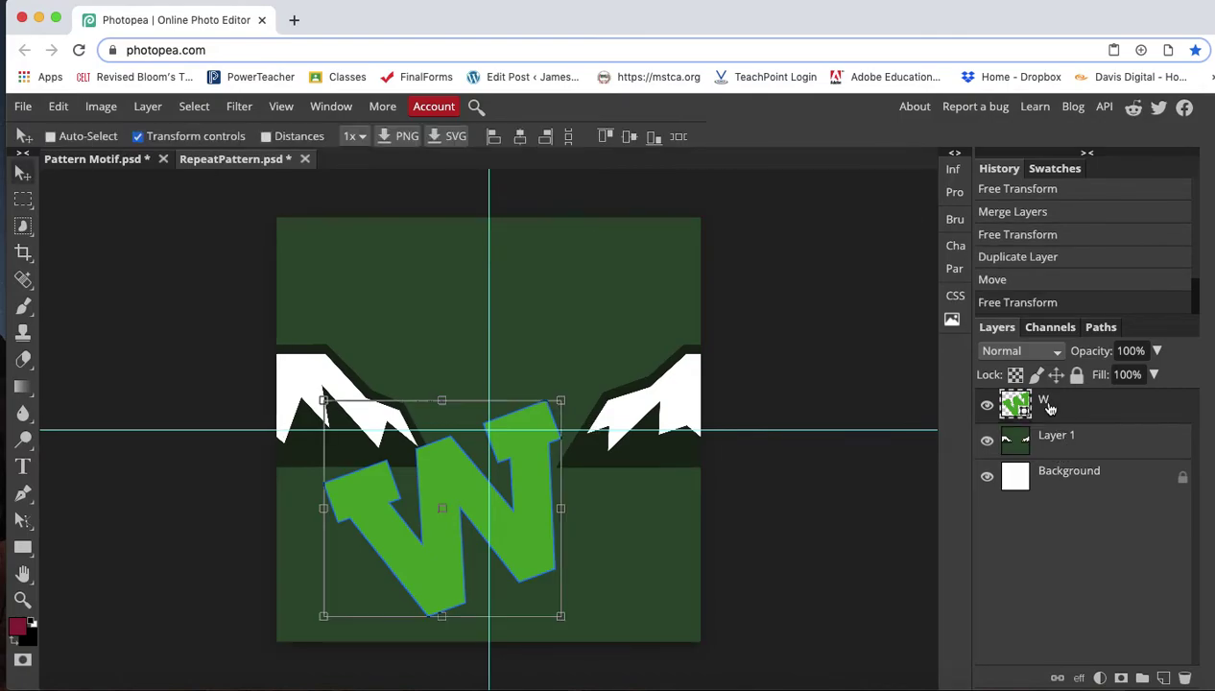
{"action": "left_click", "coordinate": [1055, 453]}
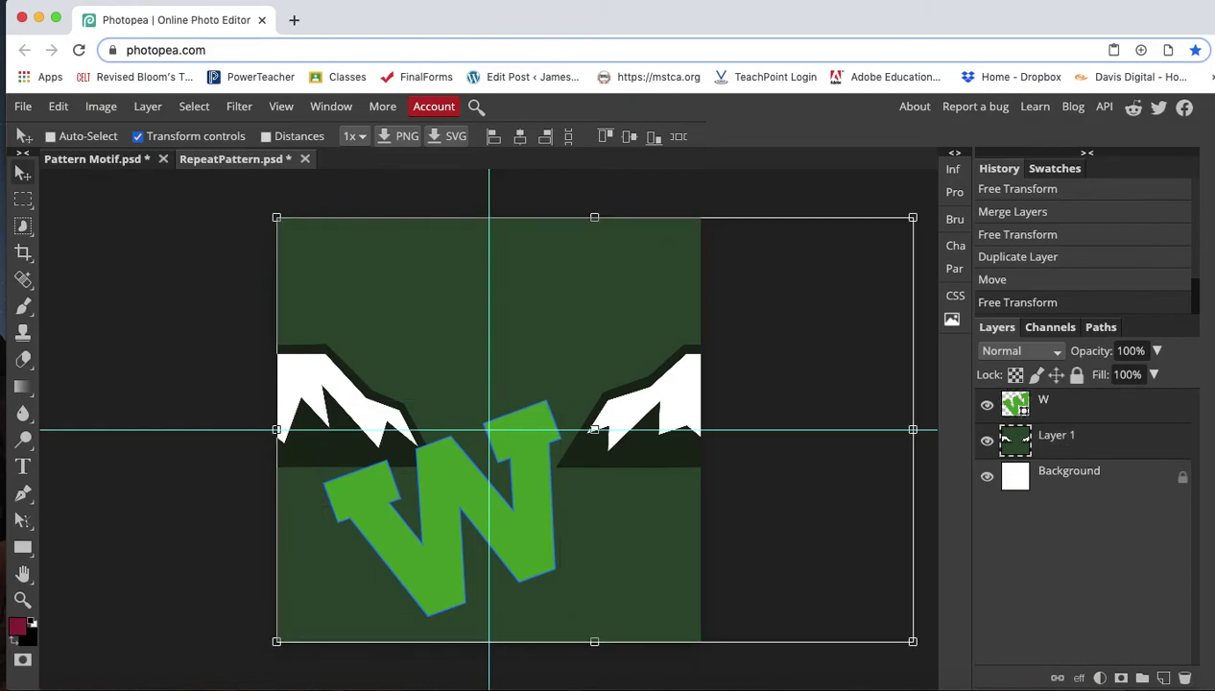
{"action": "left_click", "coordinate": [149, 107]}
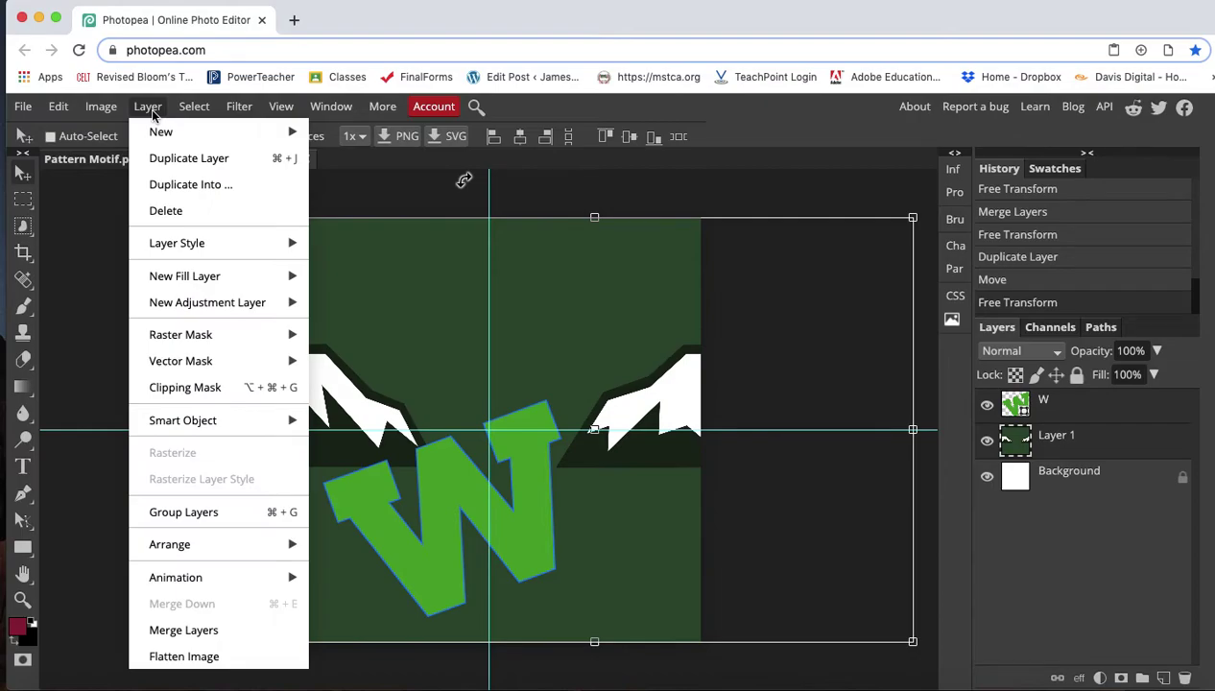
{"action": "left_click", "coordinate": [204, 640]}
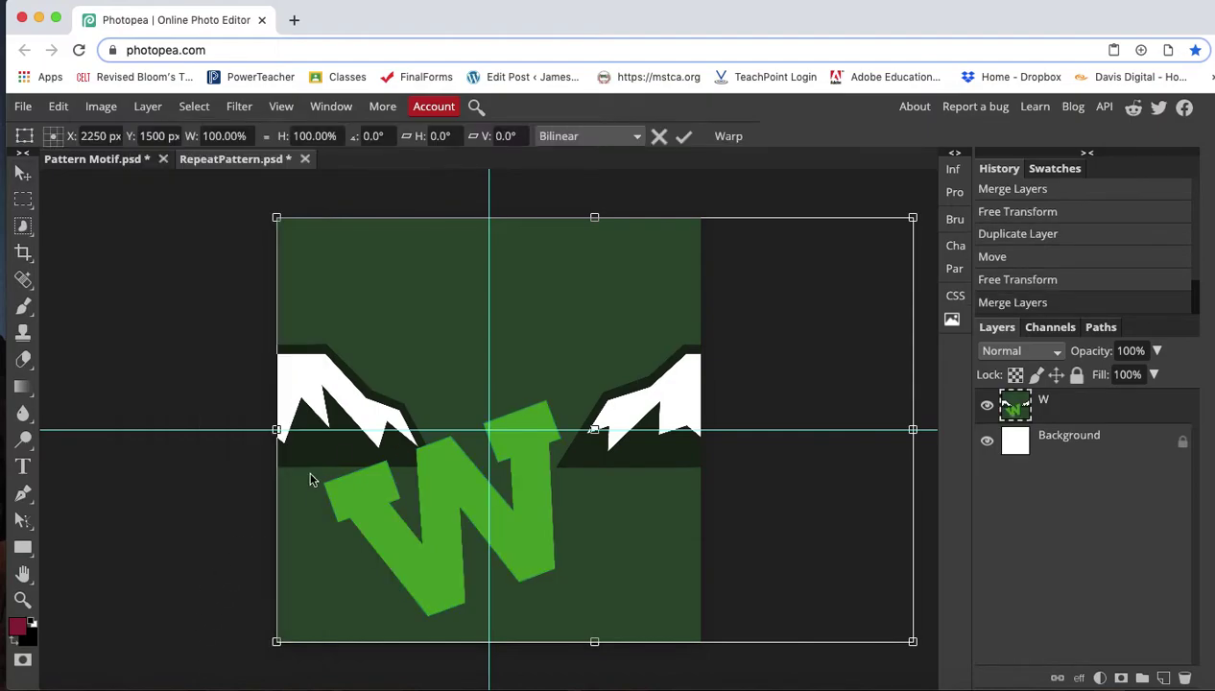
Select the tile's top half with the Rectangular Marquee.
{"action": "left_click", "coordinate": [23, 199]}
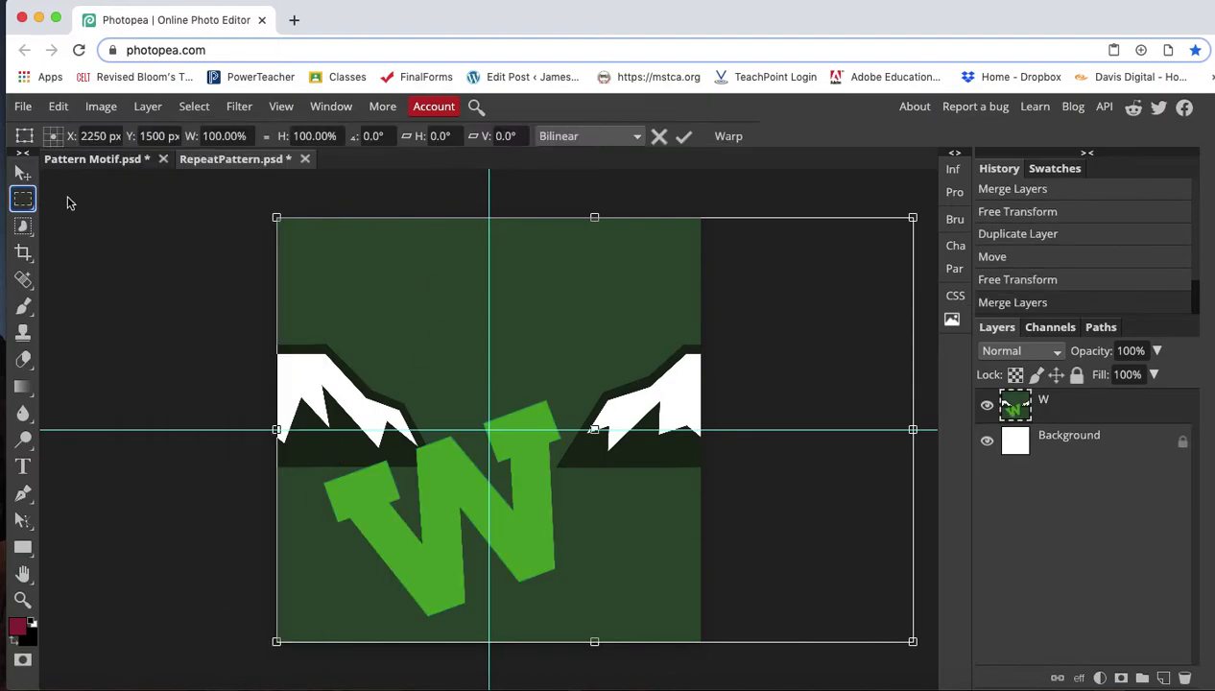
{"action": "key", "text": "Return"}
{"action": "left_click_drag", "start_coordinate": [267, 204], "coordinate": [708, 430]}
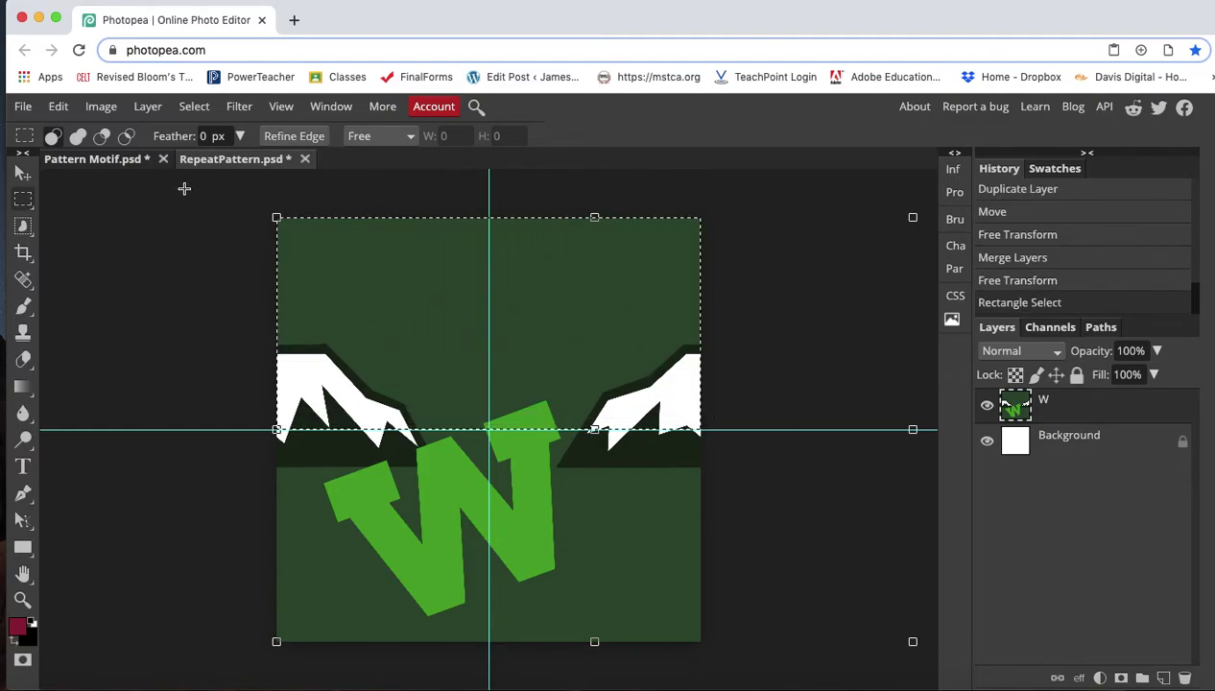
{"action": "left_click", "coordinate": [148, 107]}
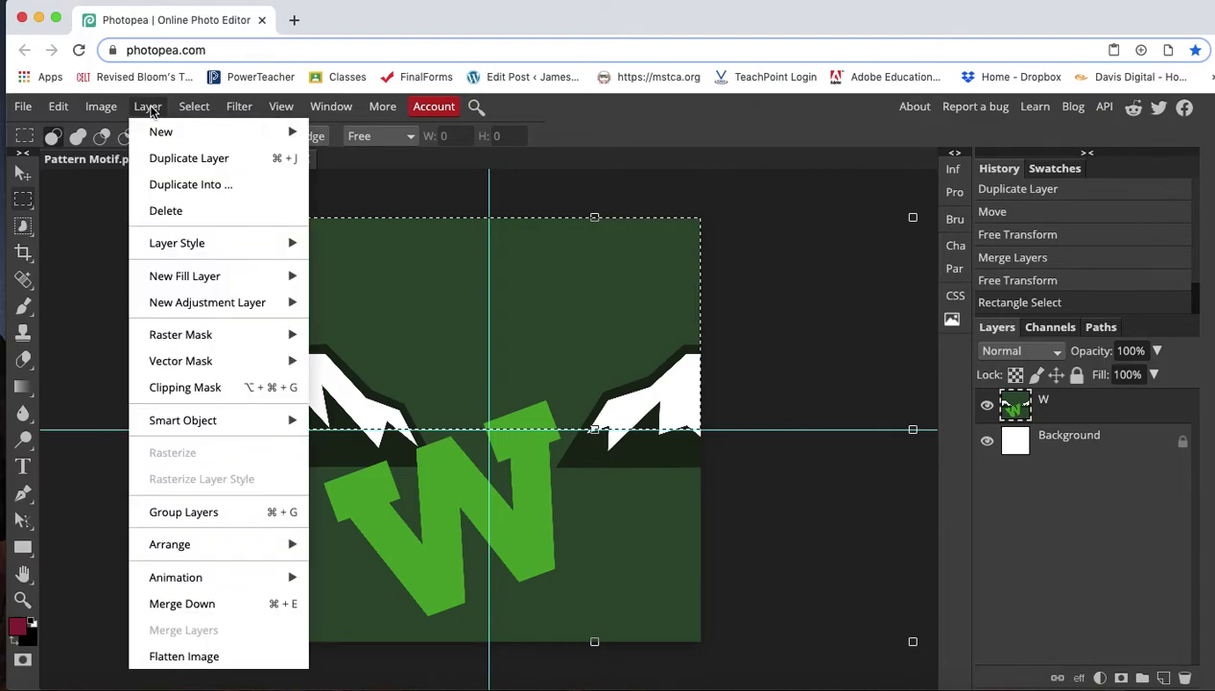
{"action": "mouse_move", "coordinate": [167, 142]}
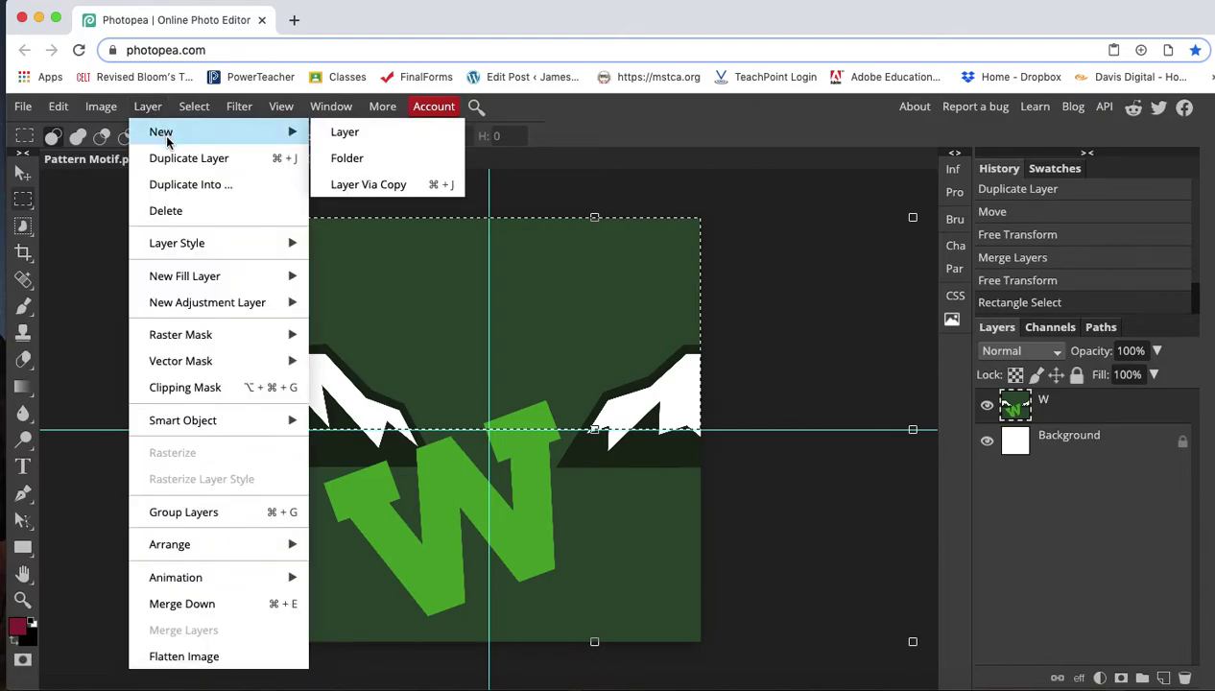
Copy the selected top half to a new layer and move it over the bottom half.
{"action": "left_click", "coordinate": [411, 186]}
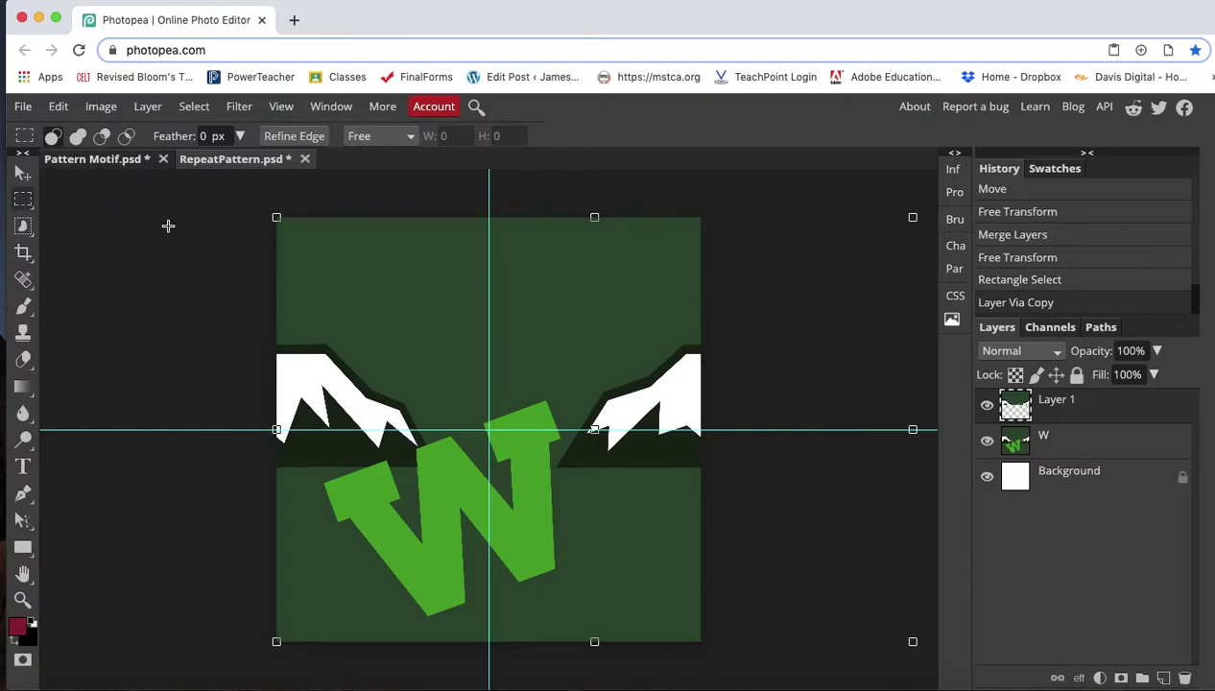
{"action": "left_click", "coordinate": [23, 172]}
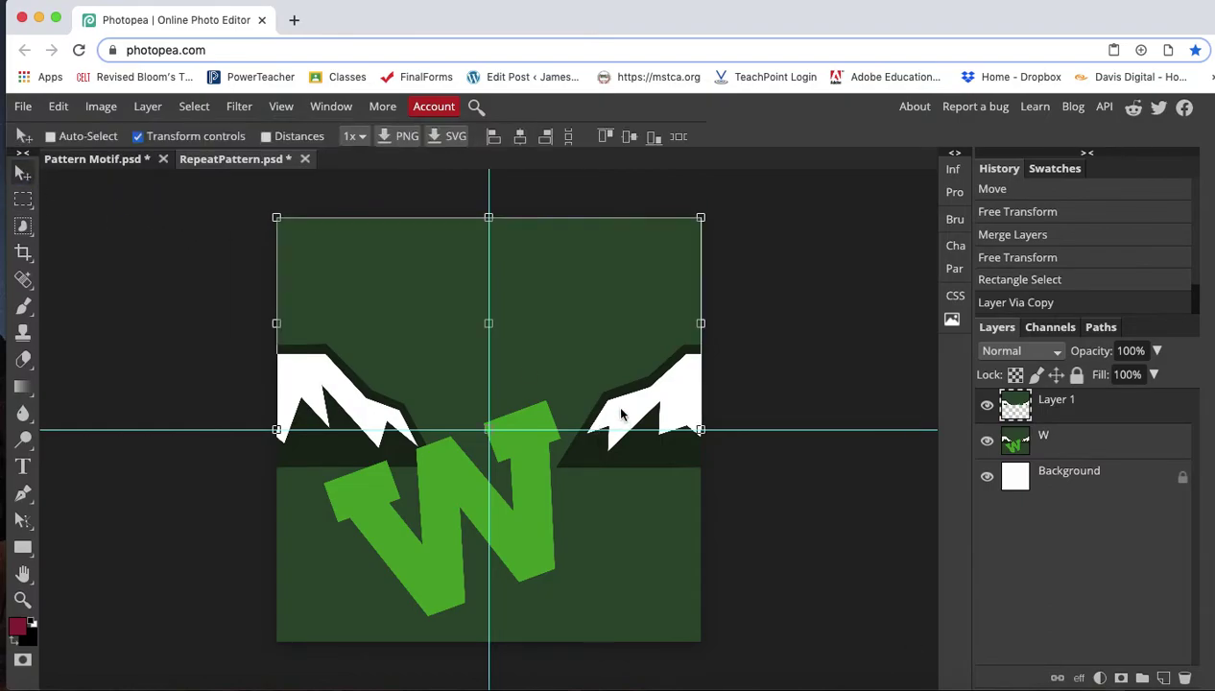
{"action": "left_click_drag", "start_coordinate": [583, 354], "coordinate": [587, 567]}
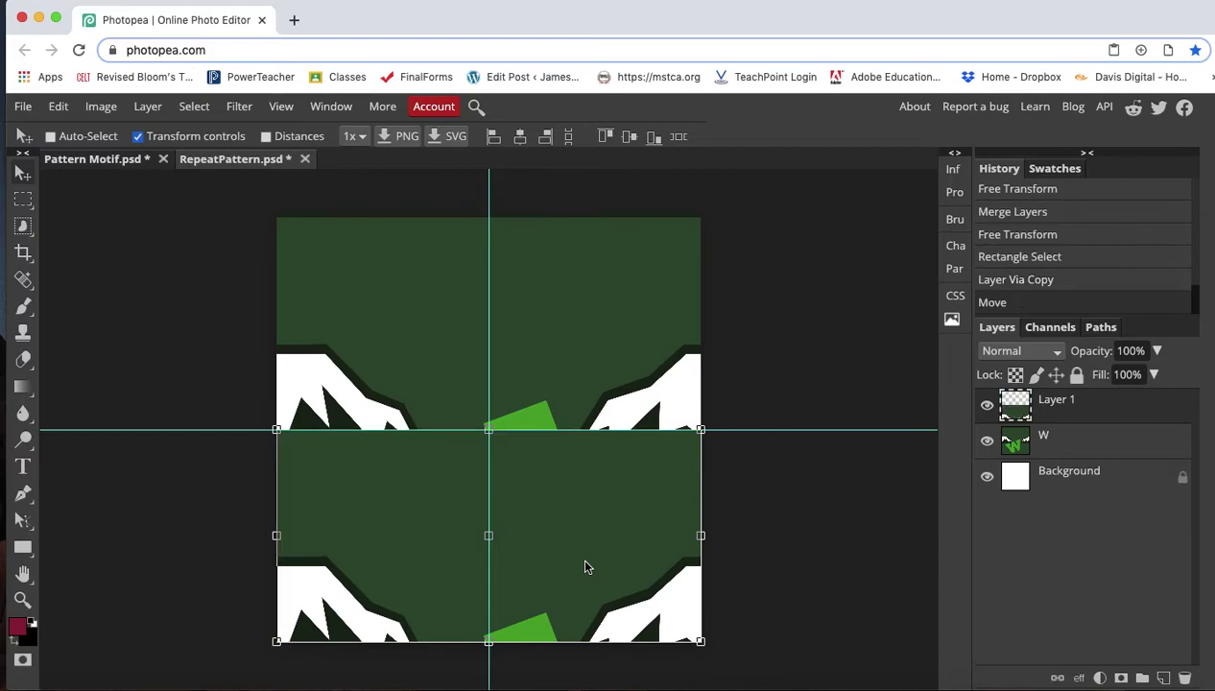
Shift the W layer upward into the top half, then return to Pattern Motif.psd.
{"action": "left_click", "coordinate": [1043, 437]}
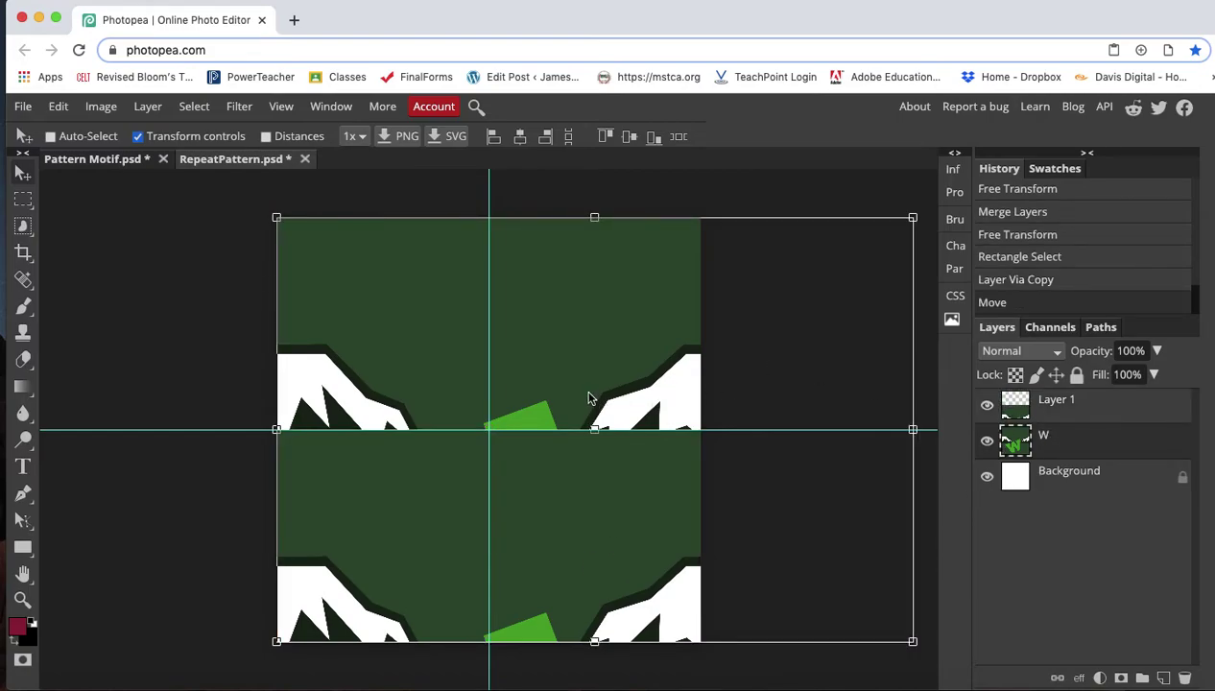
{"action": "left_click_drag", "start_coordinate": [590, 397], "coordinate": [589, 185]}
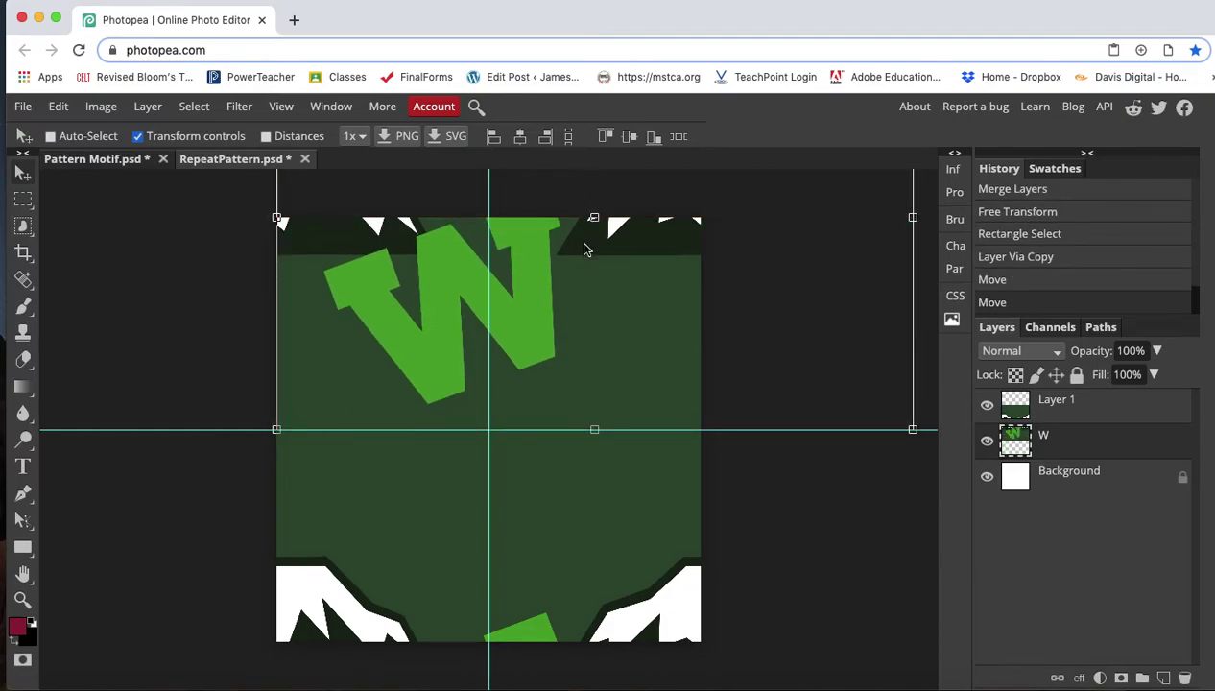
{"action": "mouse_move", "coordinate": [583, 254]}
{"action": "left_mouse_down"}
{"action": "mouse_move", "coordinate": [583, 271]}
{"action": "mouse_move", "coordinate": [588, 257]}
{"action": "left_mouse_up"}
{"action": "left_click", "coordinate": [123, 163]}
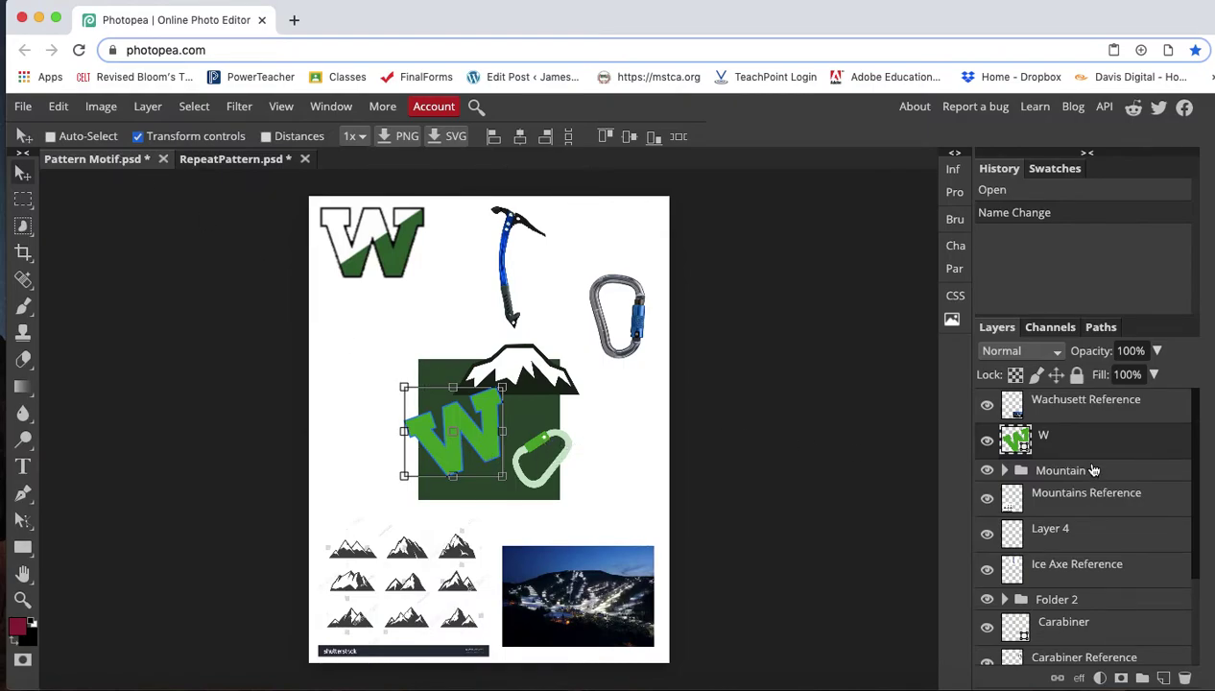
Rename the carabiner's folder to 'Carabiner'.
{"action": "scroll", "coordinate": [1068, 562], "scroll_direction": "down", "scroll_amount": 1}
{"action": "scroll", "coordinate": [1068, 562], "scroll_direction": "down", "scroll_amount": 1}
{"action": "left_click", "coordinate": [1051, 571]}
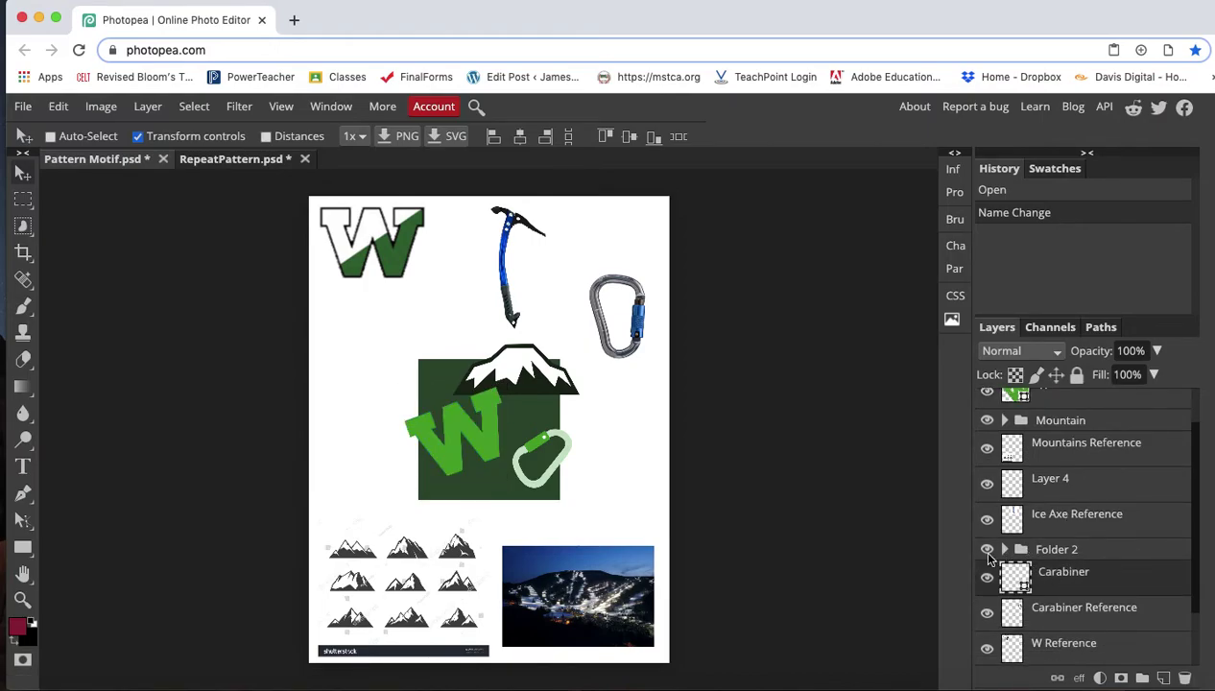
{"action": "left_click", "coordinate": [987, 550]}
{"action": "left_click", "coordinate": [987, 550]}
{"action": "left_click", "coordinate": [1060, 554]}
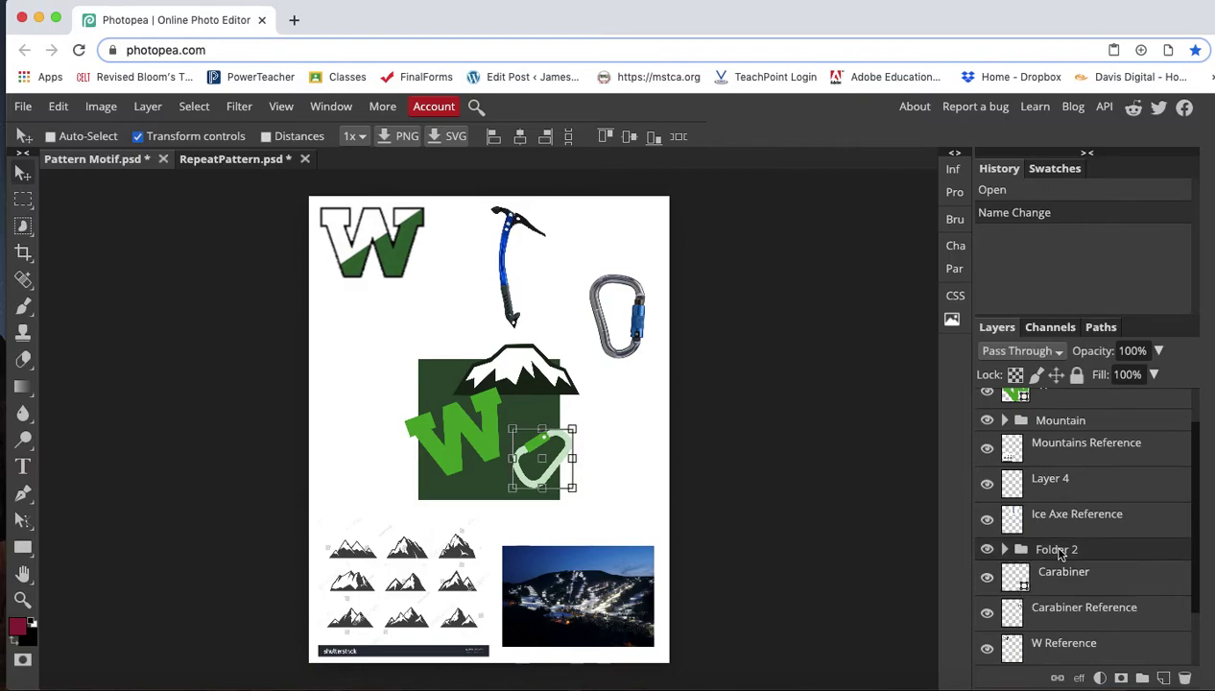
{"action": "double_click", "coordinate": [1060, 553]}
{"action": "type", "text": "Carabiner"}
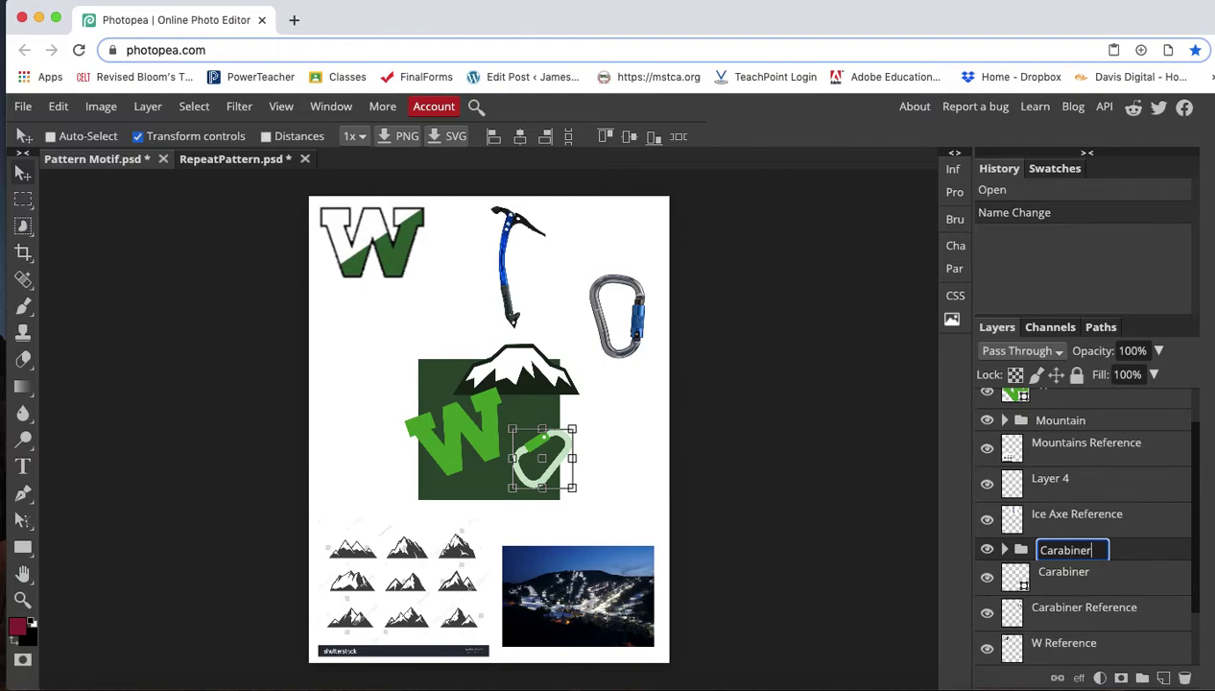
{"action": "key", "text": "Return"}
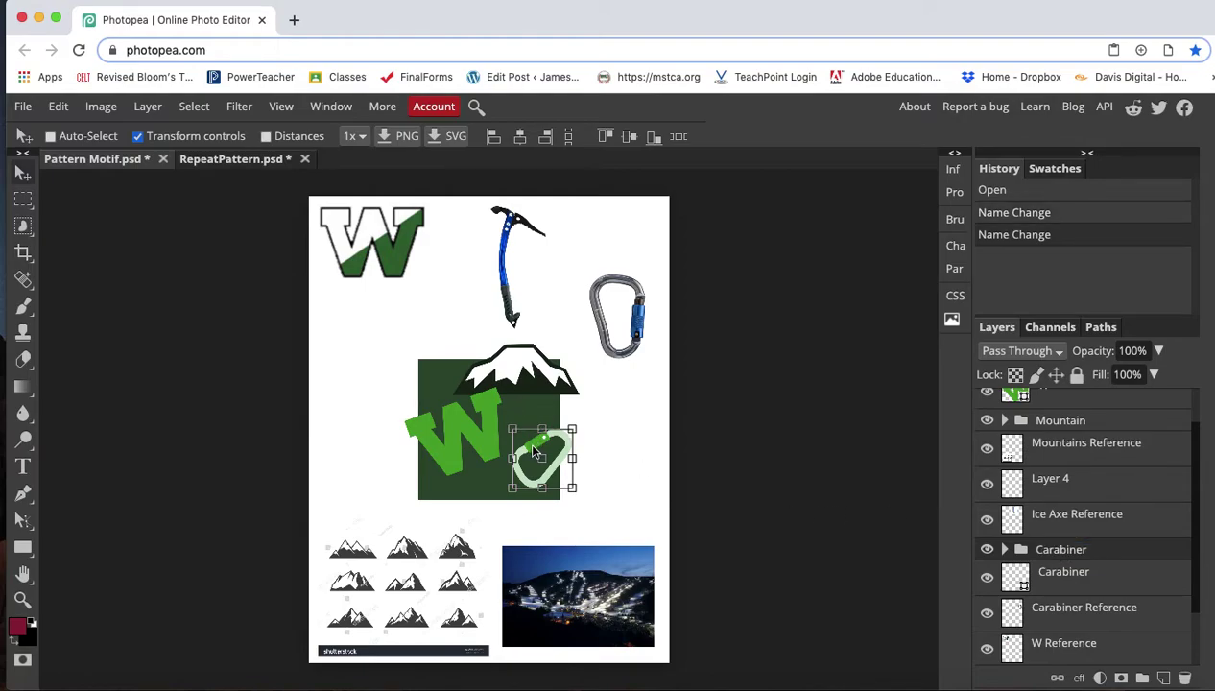
Copy the Carabiner group into RepeatPattern above Layer 1, enlarged to about 324% at centre.
{"action": "left_click_drag", "start_coordinate": [535, 451], "coordinate": [518, 518]}
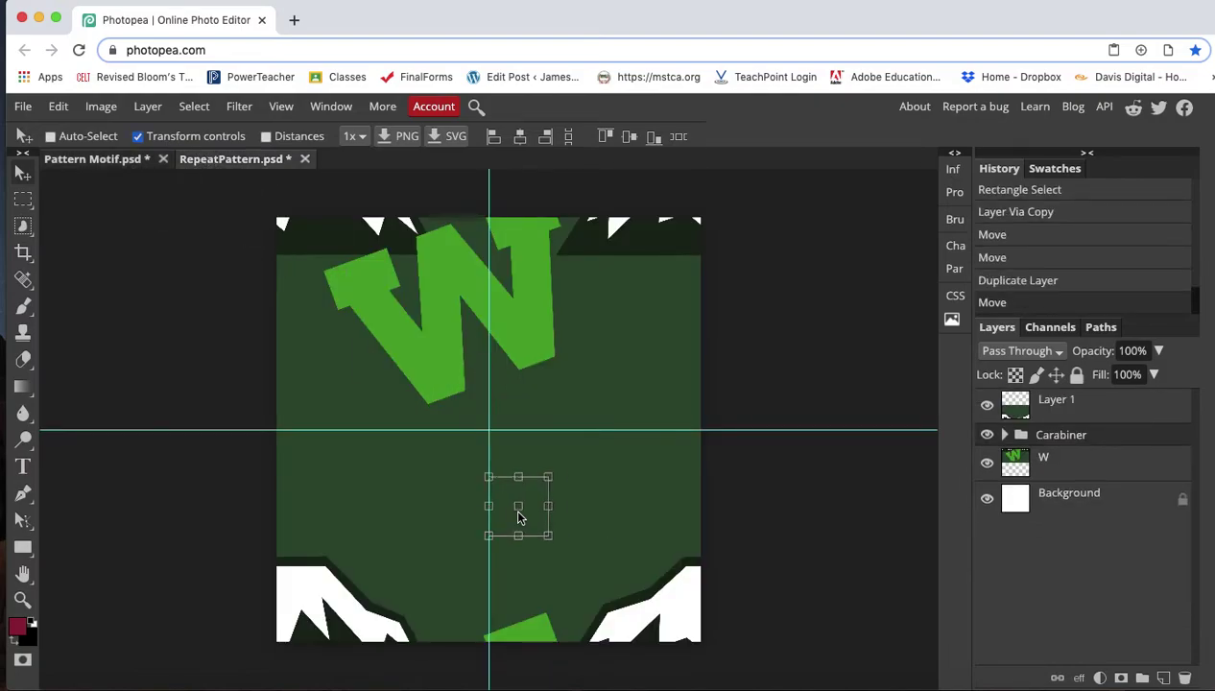
{"action": "left_click_drag", "start_coordinate": [1040, 438], "coordinate": [1045, 404]}
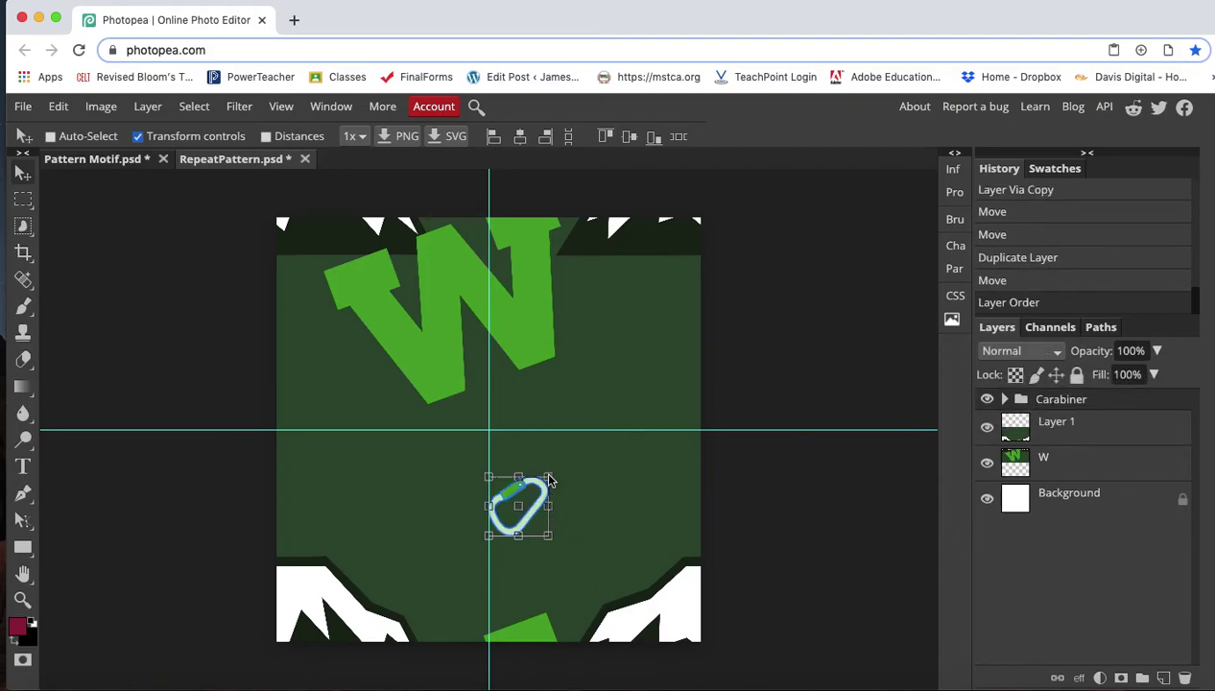
{"action": "left_click_drag", "start_coordinate": [548, 478], "coordinate": [641, 407]}
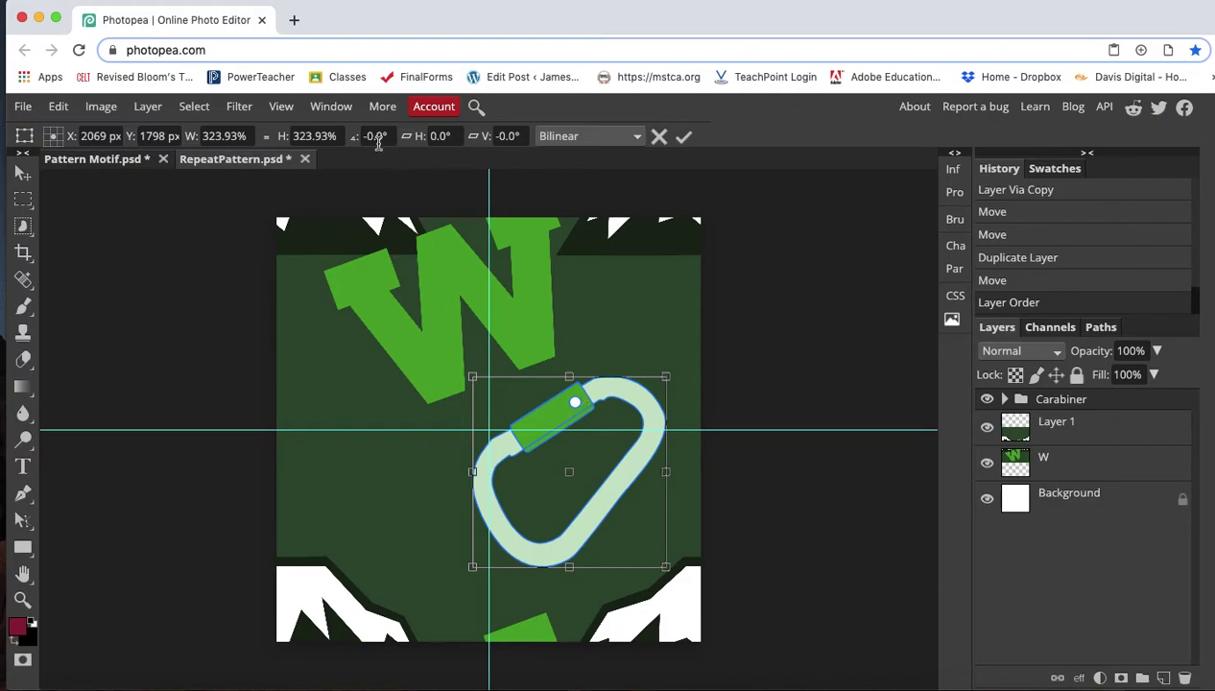
{"action": "left_click", "coordinate": [109, 165]}
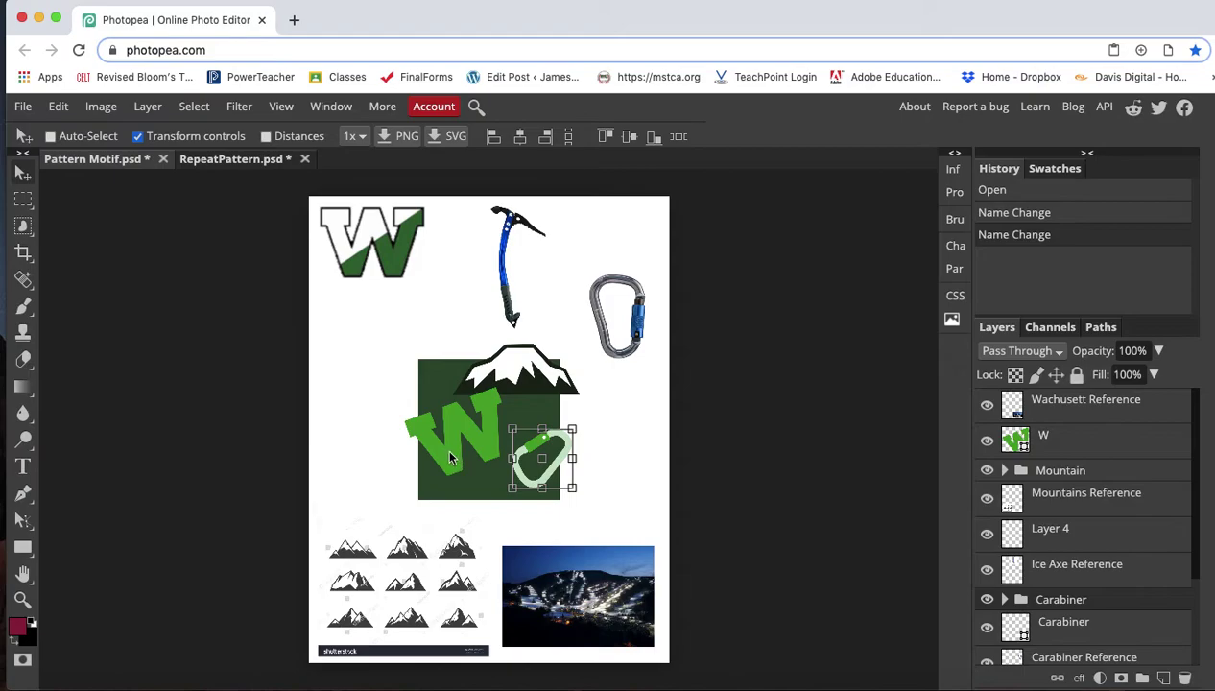
Copy the W into RepeatPattern, rotated 40.1° and scaled to 132.68%, left of the carabiner.
{"action": "left_click", "coordinate": [1054, 448]}
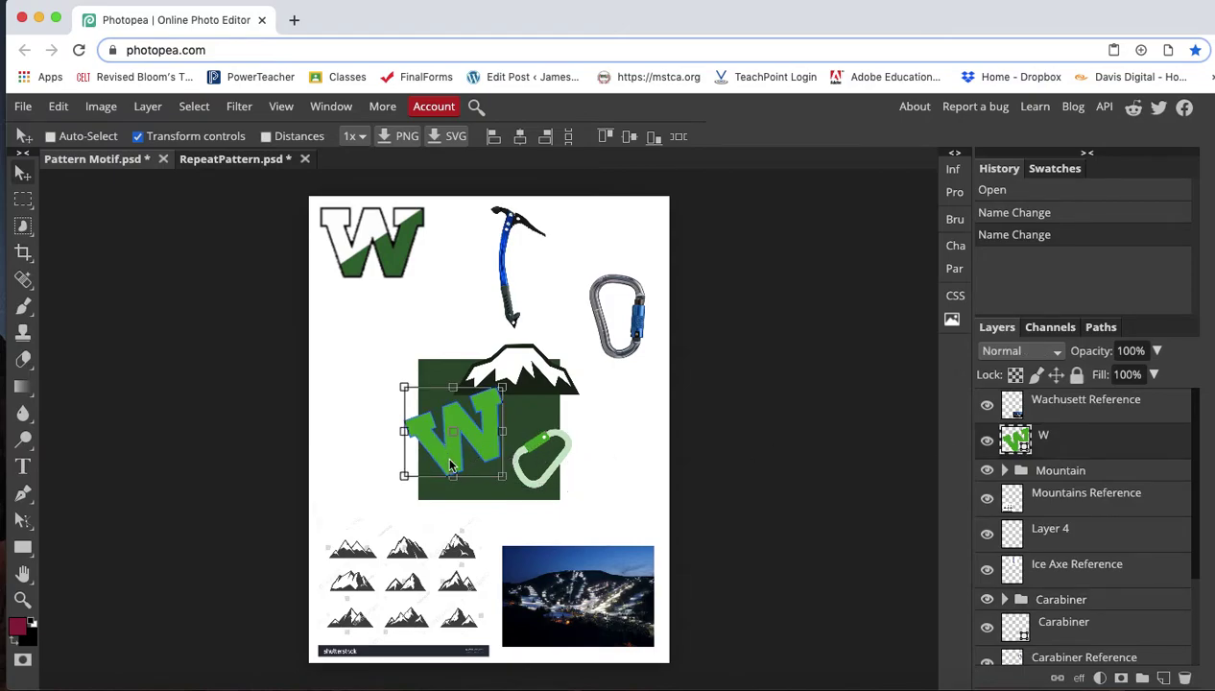
{"action": "left_click_drag", "start_coordinate": [449, 464], "coordinate": [390, 478]}
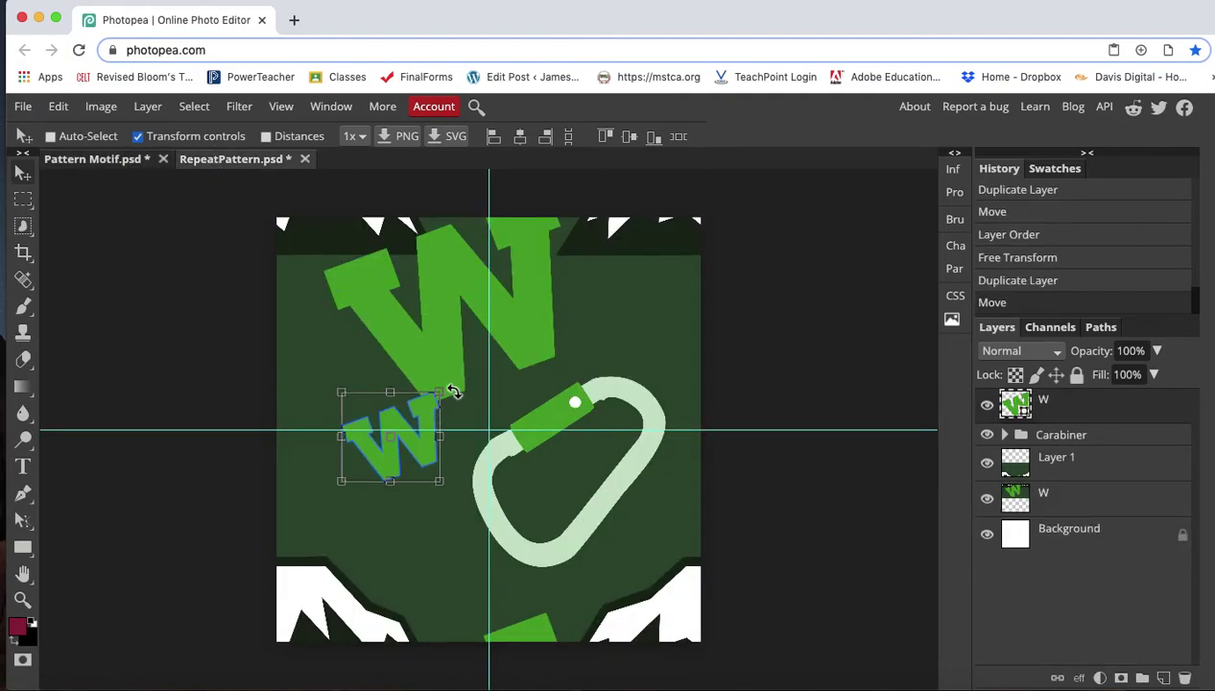
{"action": "left_click_drag", "start_coordinate": [453, 392], "coordinate": [479, 449]}
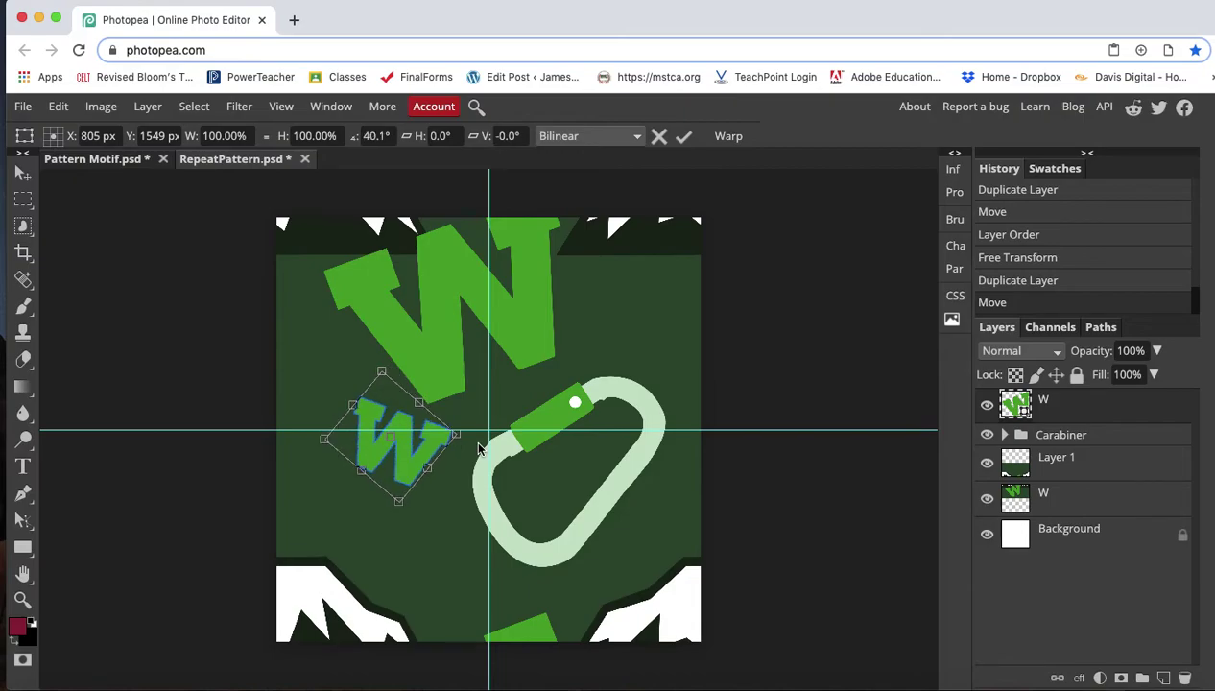
{"action": "left_click_drag", "start_coordinate": [381, 371], "coordinate": [376, 332]}
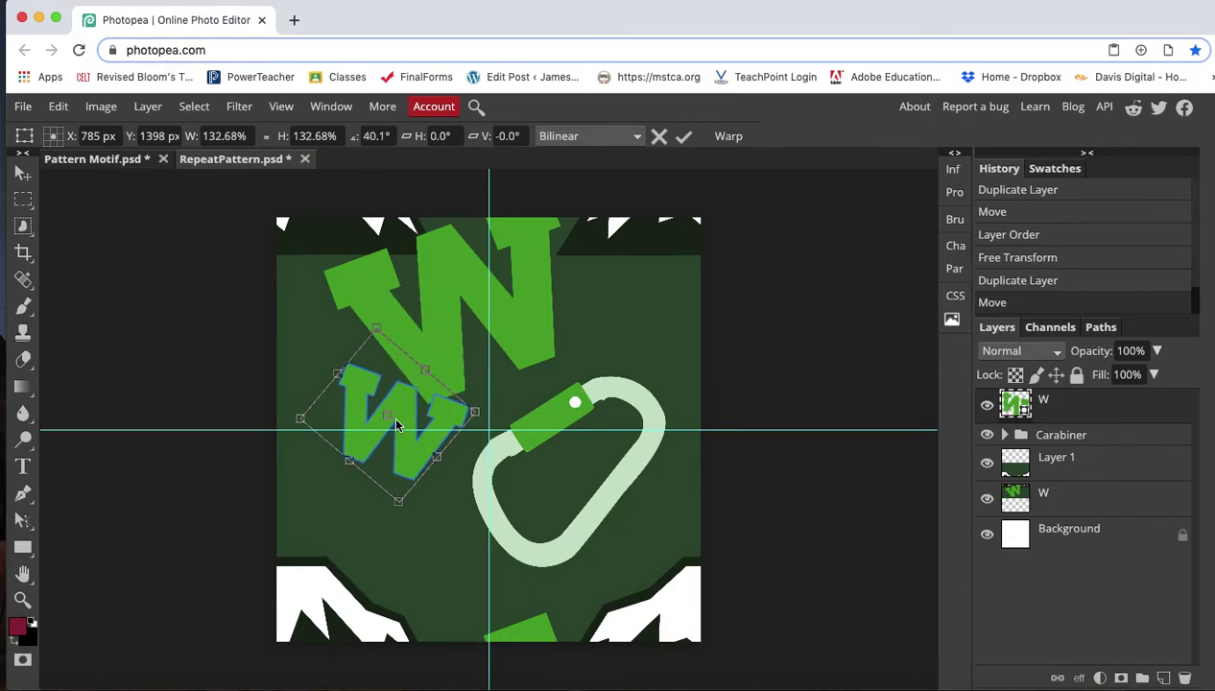
{"action": "left_click_drag", "start_coordinate": [396, 414], "coordinate": [371, 483]}
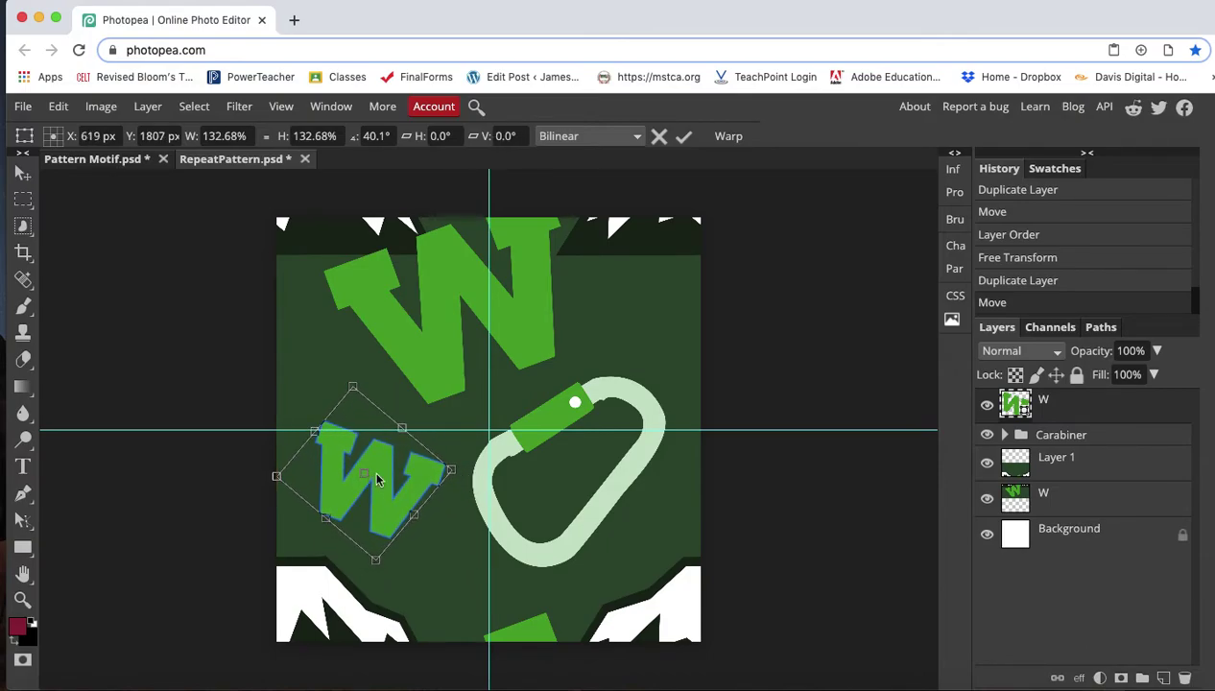
{"action": "left_click", "coordinate": [1051, 500]}
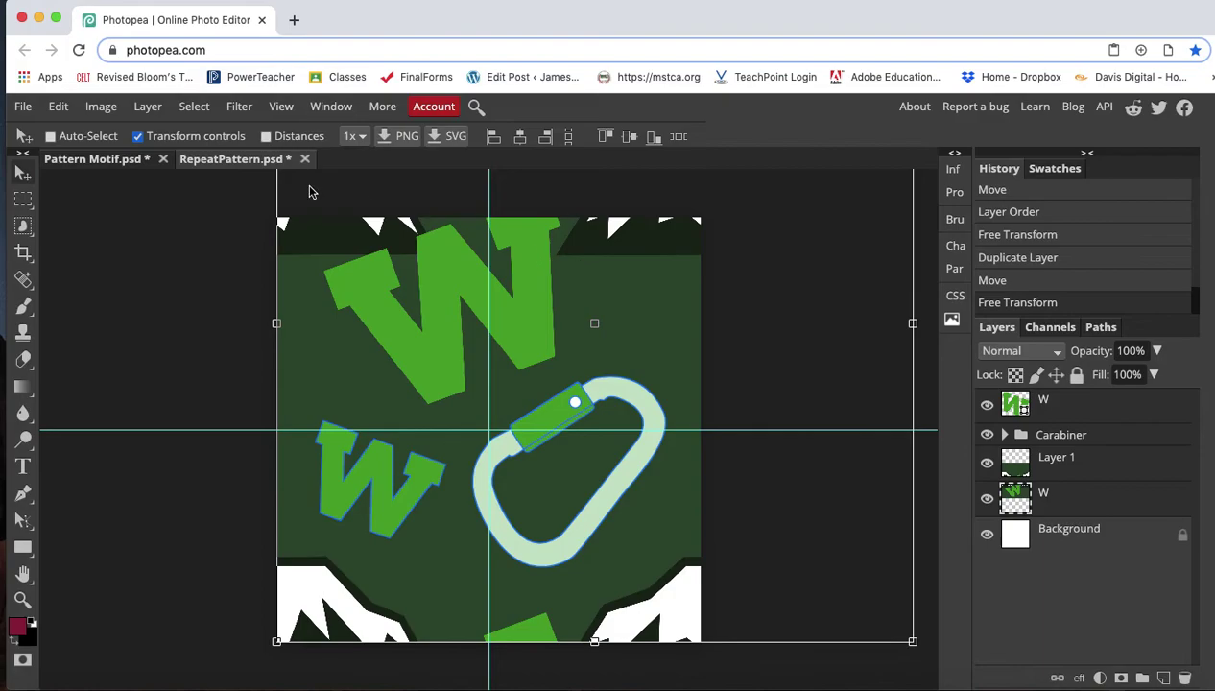
Merge all the tile's motif layers into a single W layer.
{"action": "left_click", "coordinate": [144, 107]}
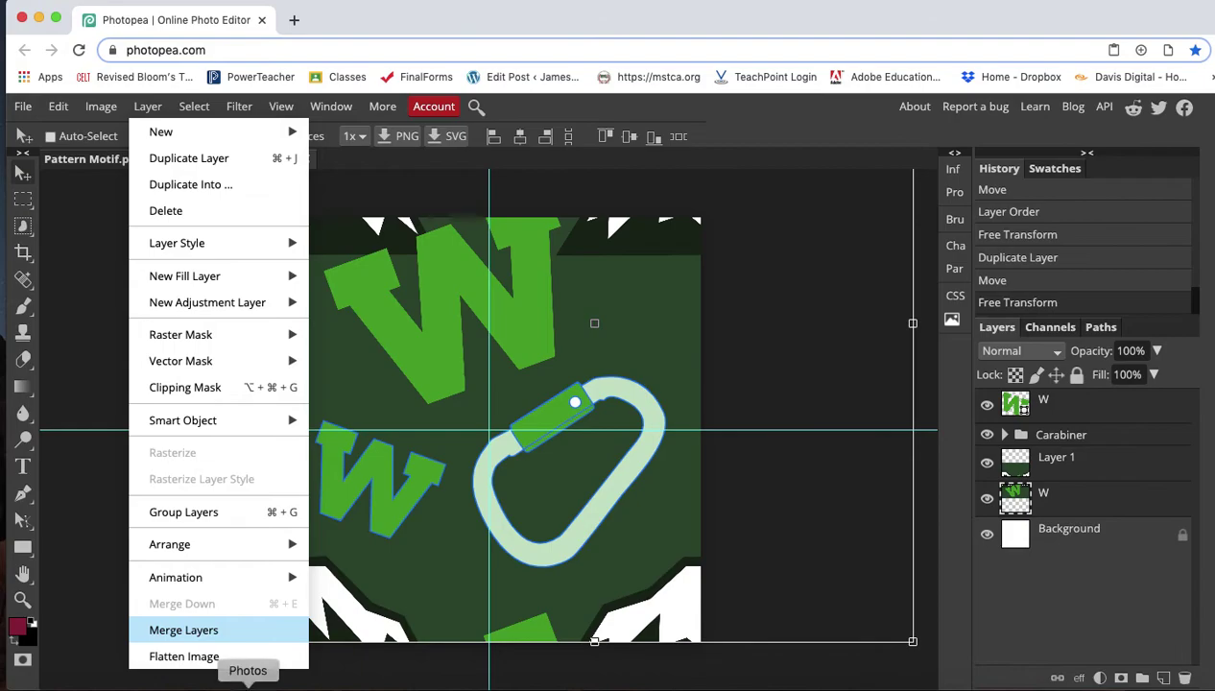
{"action": "left_click", "coordinate": [206, 629]}
{"action": "key", "text": "super+t"}
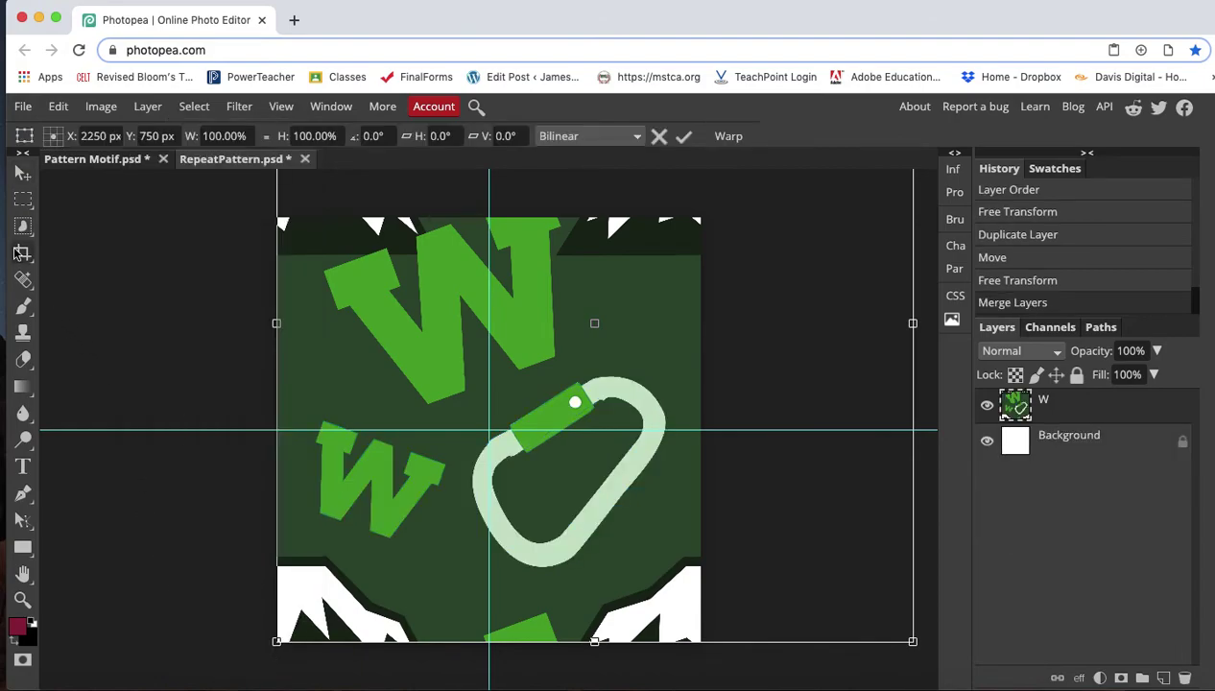
{"action": "left_click", "coordinate": [23, 199]}
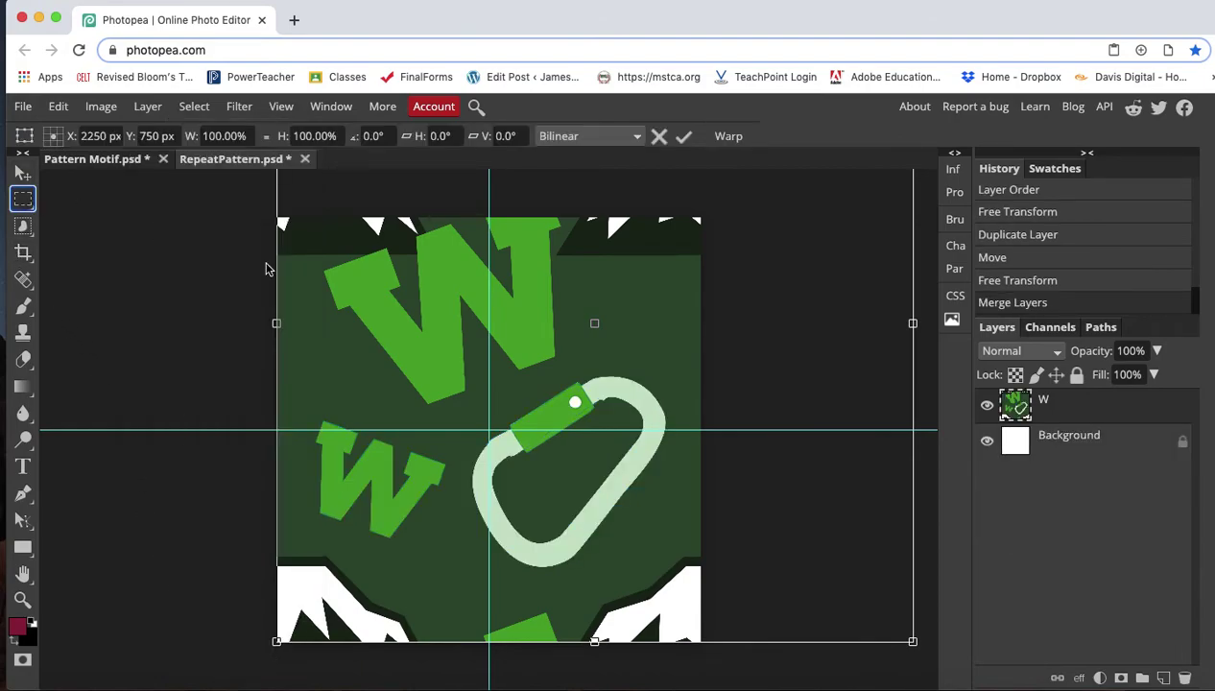
Shrink the merged tile to 50% (1500 × 1500 px) in the top-left quarter.
{"action": "left_click", "coordinate": [281, 222]}
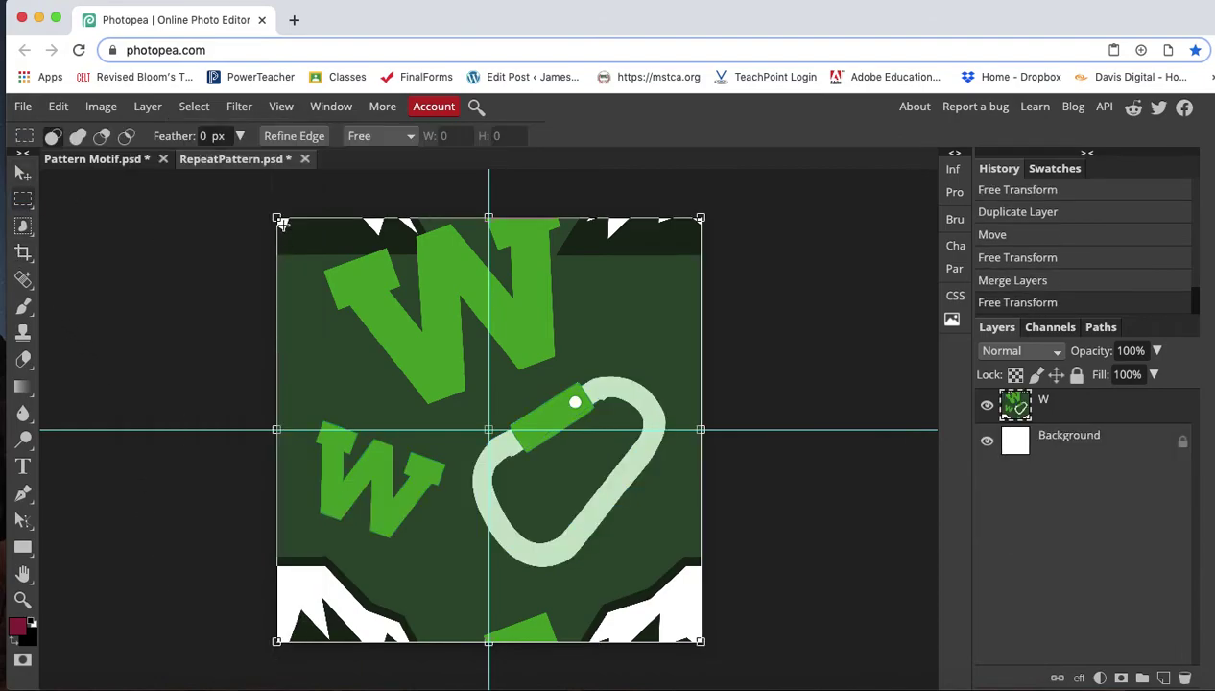
{"action": "left_click", "coordinate": [23, 176]}
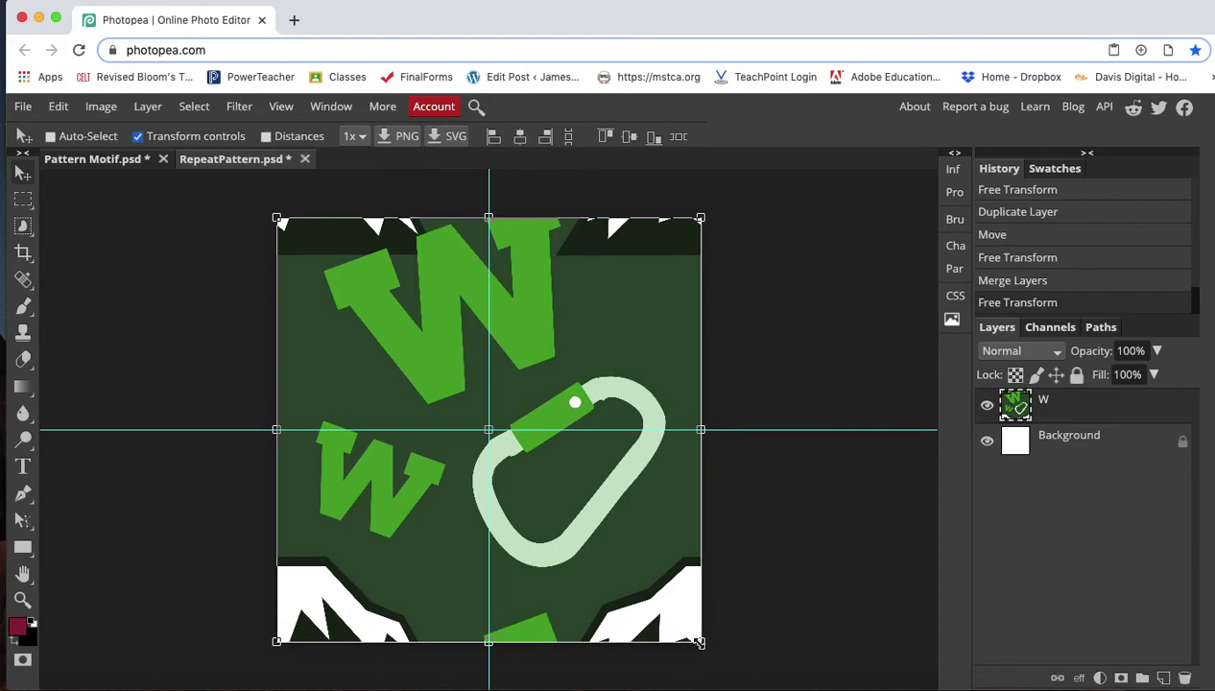
{"action": "left_click_drag", "start_coordinate": [702, 641], "coordinate": [486, 422]}
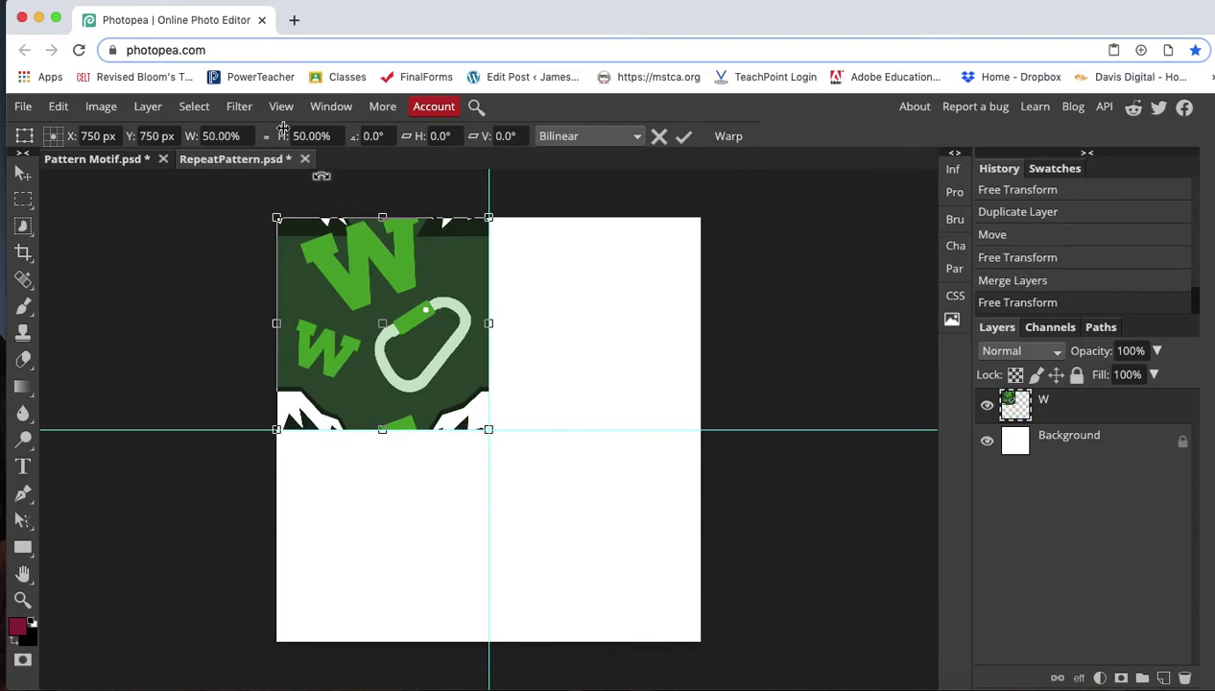
Duplicate the tile layer and move the copy into the bottom-left quadrant.
{"action": "left_click", "coordinate": [150, 106]}
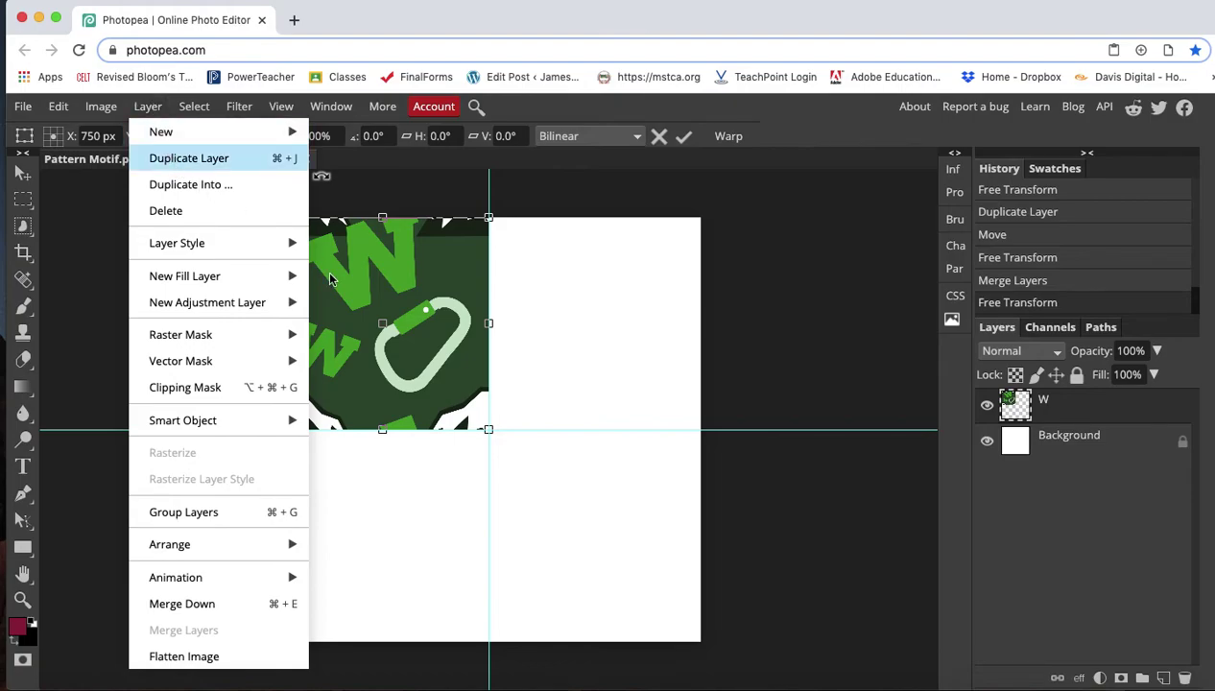
{"action": "key", "text": "super+j"}
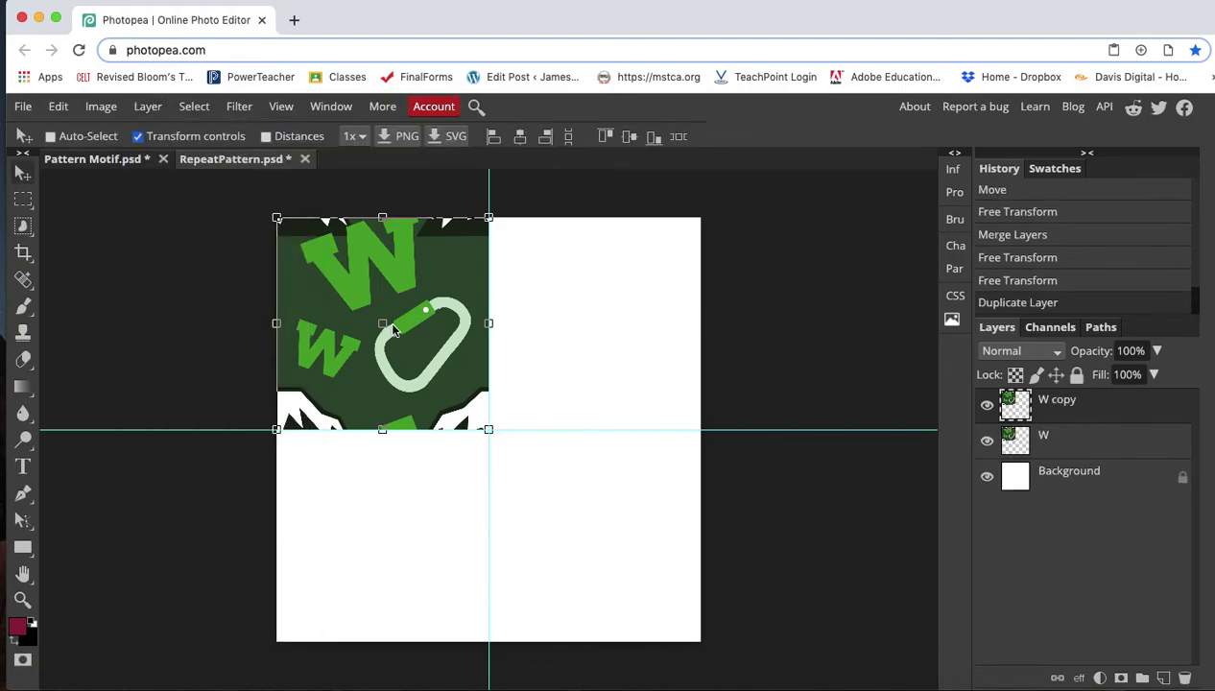
{"action": "left_click_drag", "start_coordinate": [392, 329], "coordinate": [390, 530]}
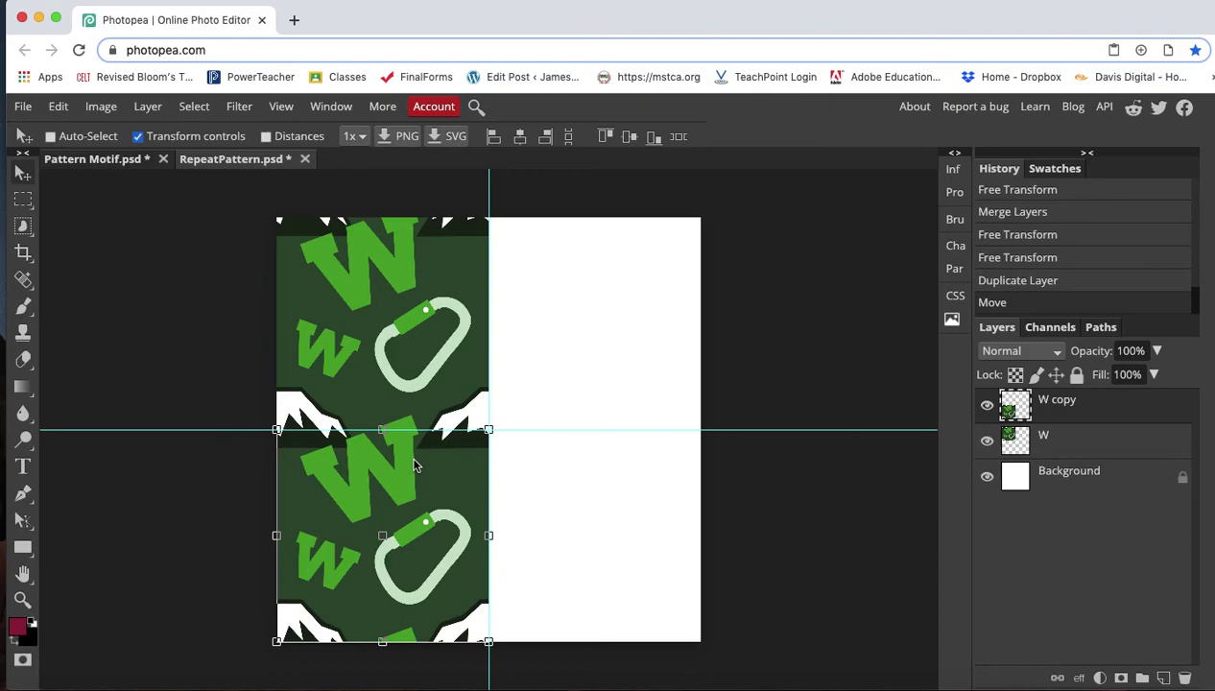
{"action": "scroll", "coordinate": [414, 464], "scroll_direction": "up", "scroll_amount": 5}
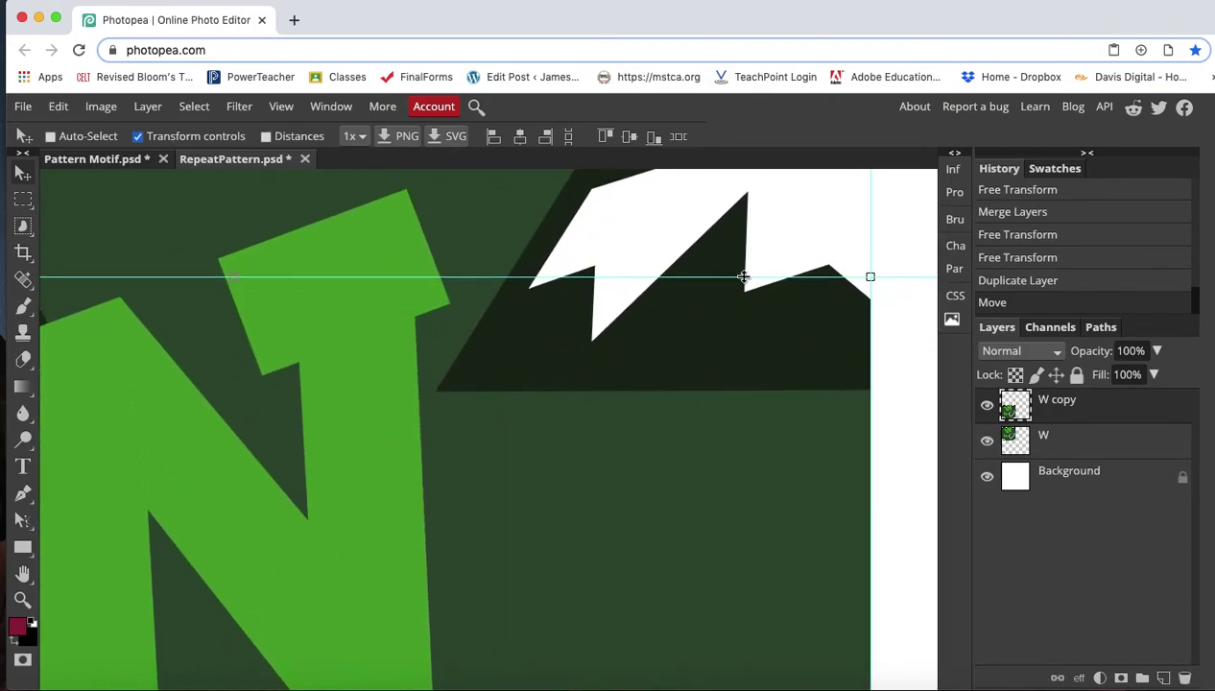
{"action": "scroll", "coordinate": [334, 339], "scroll_direction": "down", "scroll_amount": 5}
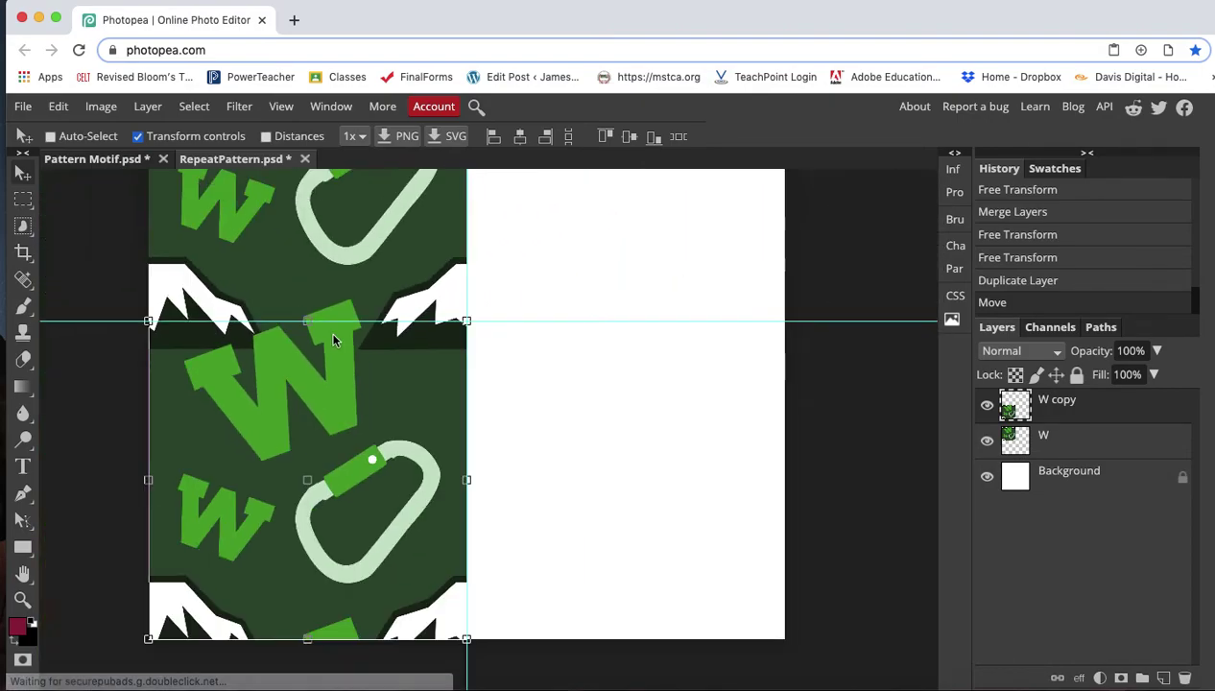
{"action": "scroll", "coordinate": [334, 339], "scroll_direction": "down", "scroll_amount": 2}
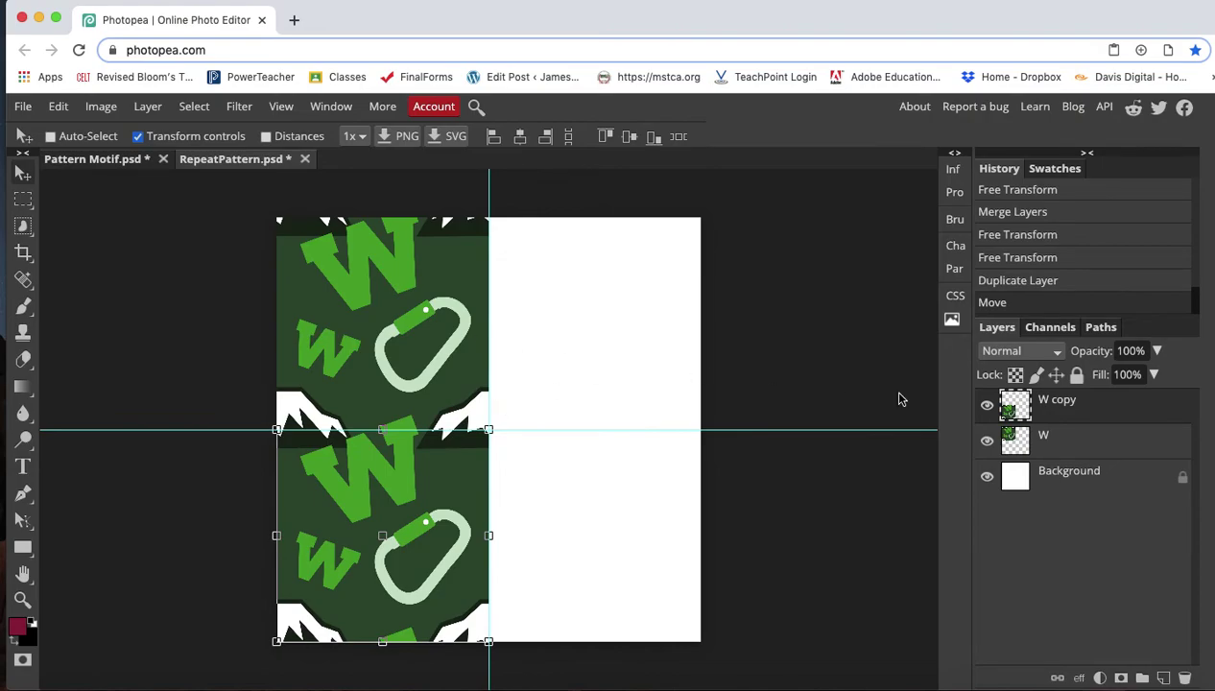
Duplicate the left column of tiles and move the copies into the right half.
{"action": "left_click", "coordinate": [1068, 443]}
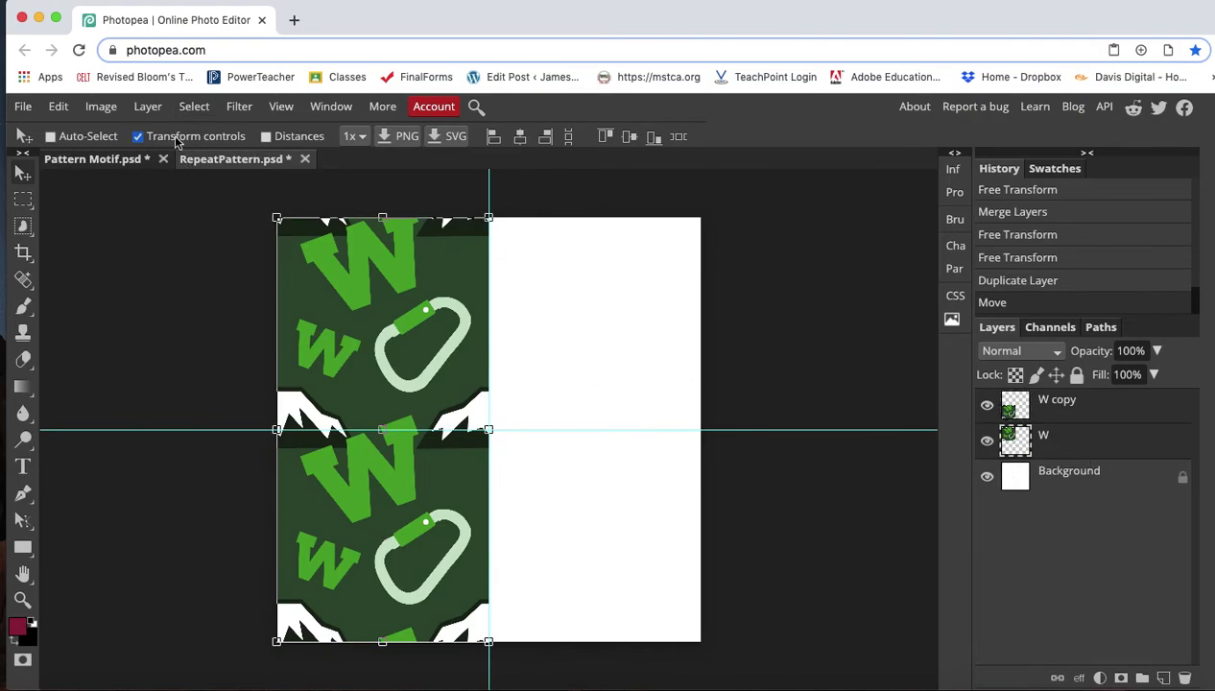
{"action": "left_click", "coordinate": [148, 106]}
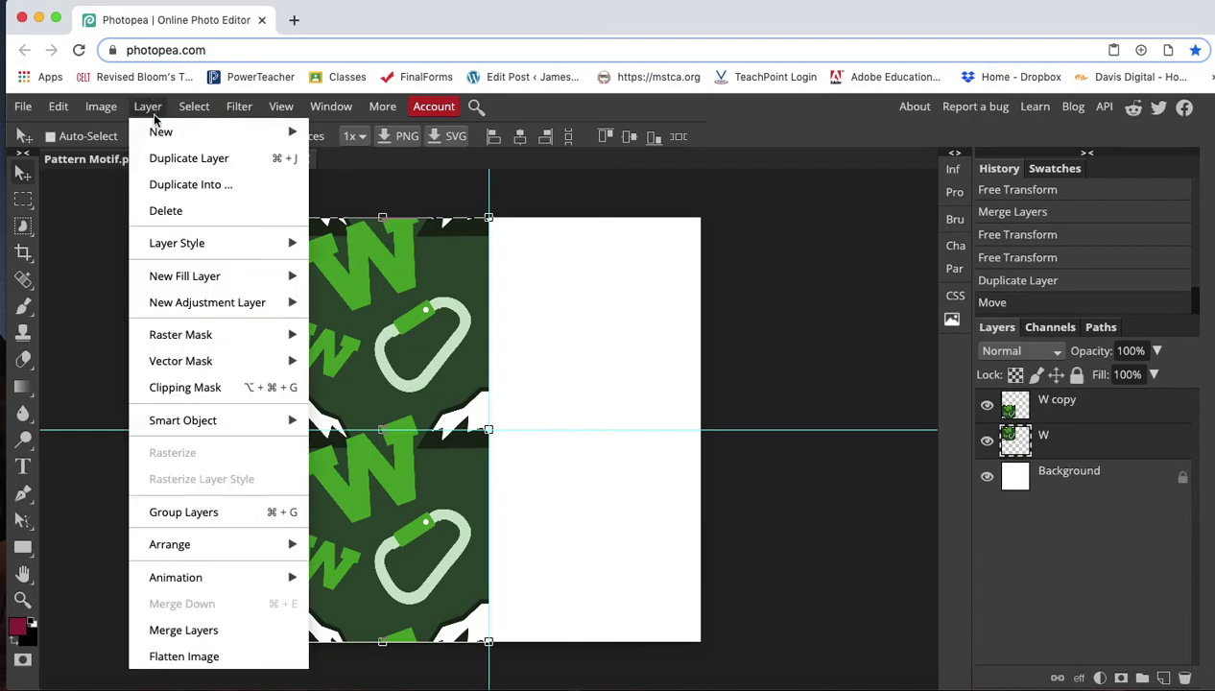
{"action": "left_click", "coordinate": [172, 169]}
{"action": "left_click_drag", "start_coordinate": [323, 340], "coordinate": [533, 339]}
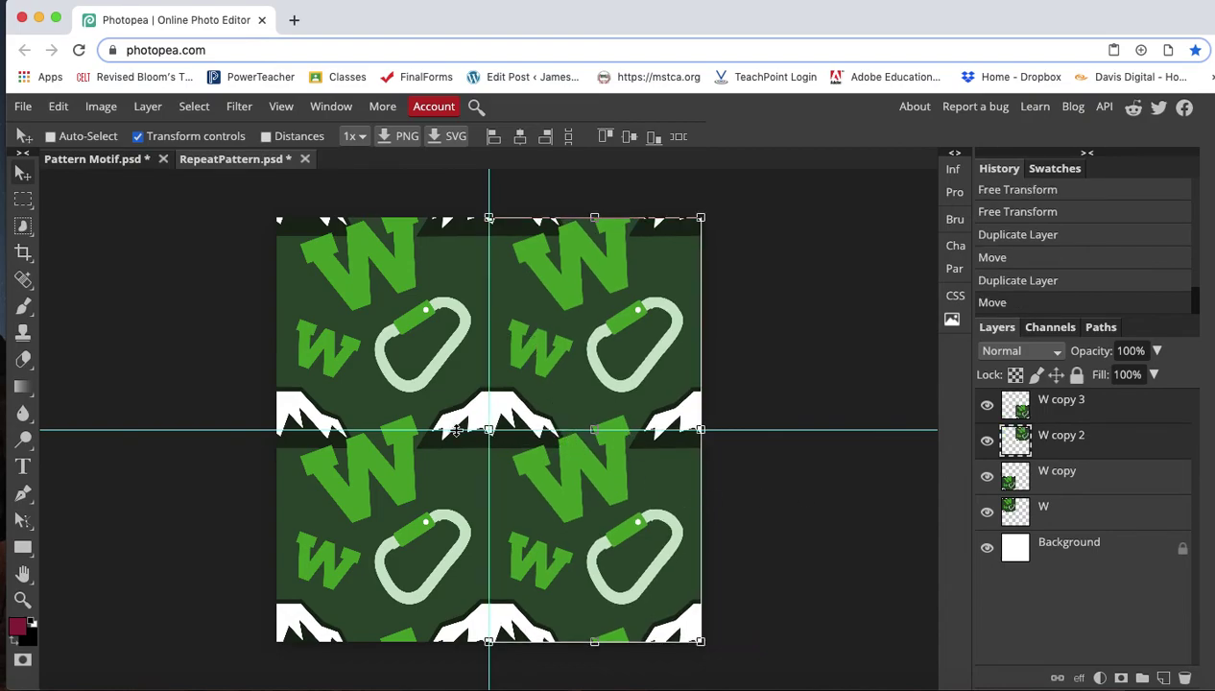
{"action": "scroll", "coordinate": [489, 437], "scroll_direction": "up", "scroll_amount": 5}
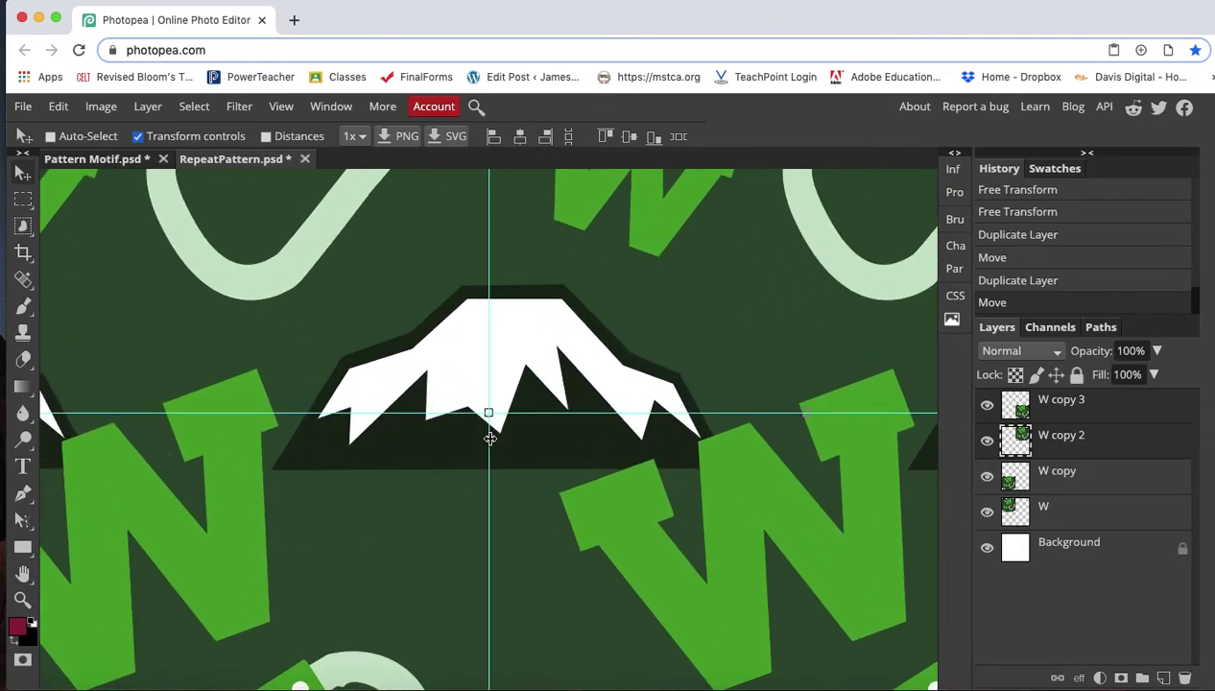
{"action": "scroll", "coordinate": [490, 438], "scroll_direction": "up", "scroll_amount": 6}
{"action": "scroll", "coordinate": [489, 438], "scroll_direction": "down", "scroll_amount": 10}
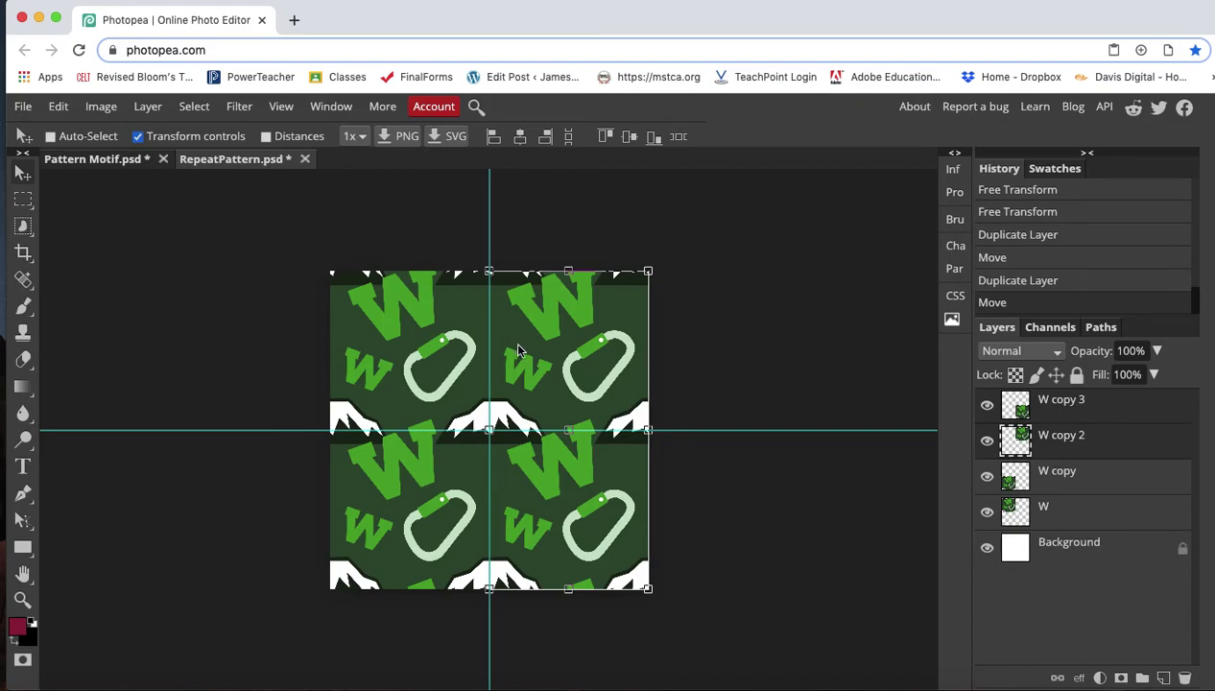
{"action": "left_click", "coordinate": [1050, 547]}
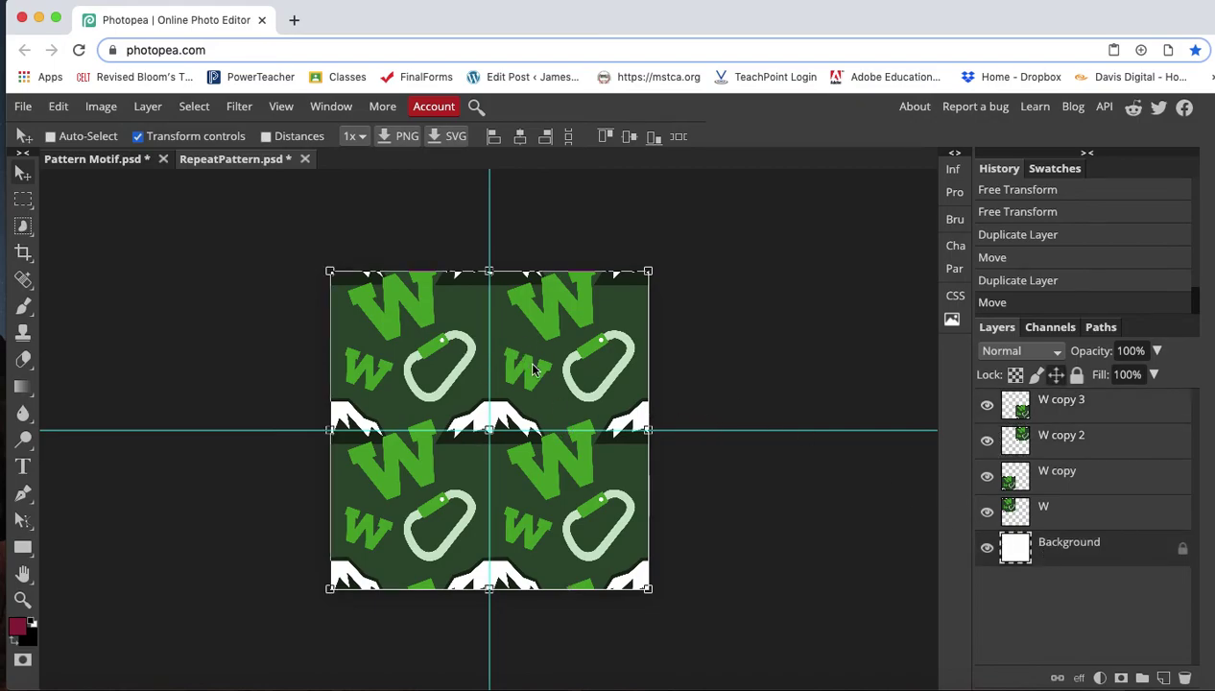
Merge the four tile layers and shrink the result into the top-left quarter.
{"action": "left_click", "coordinate": [1065, 511]}
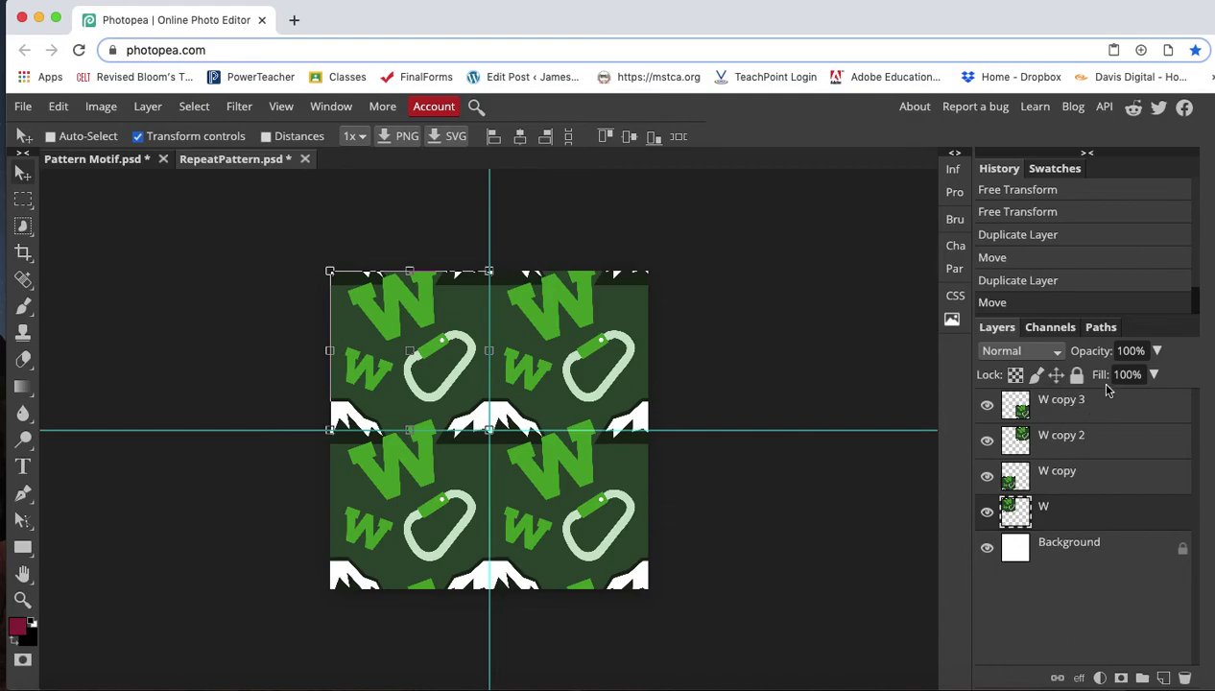
{"action": "left_click", "coordinate": [1082, 415], "text": "shift"}
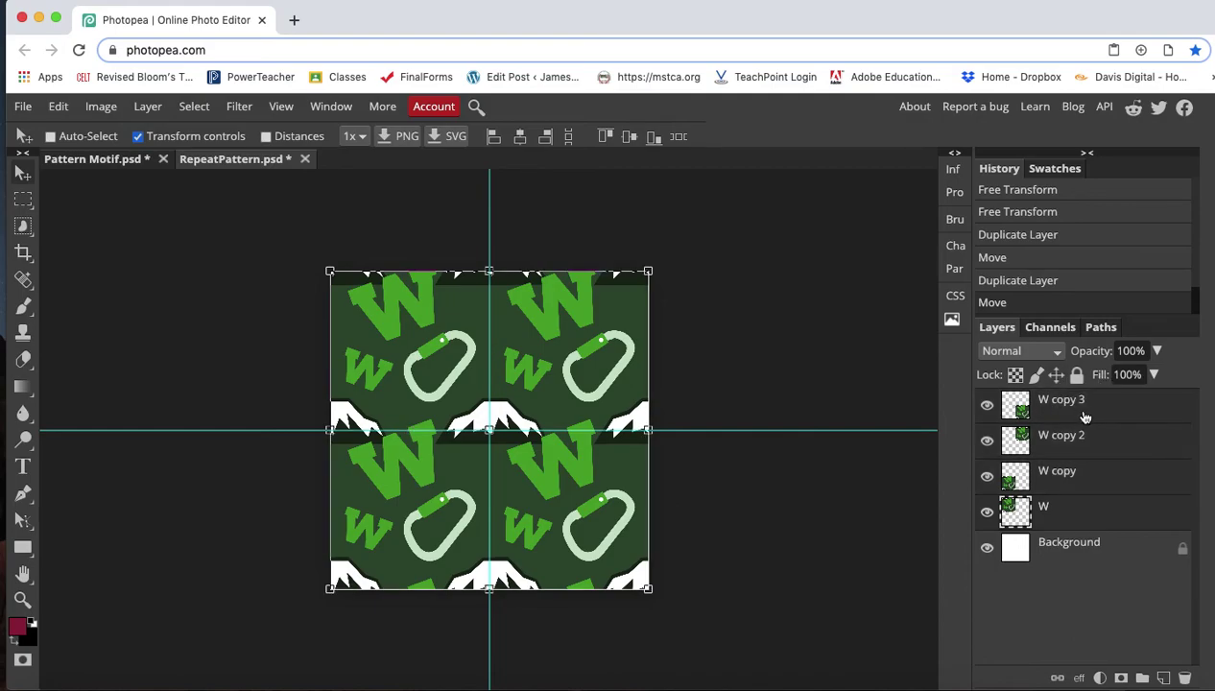
{"action": "left_click", "coordinate": [148, 106]}
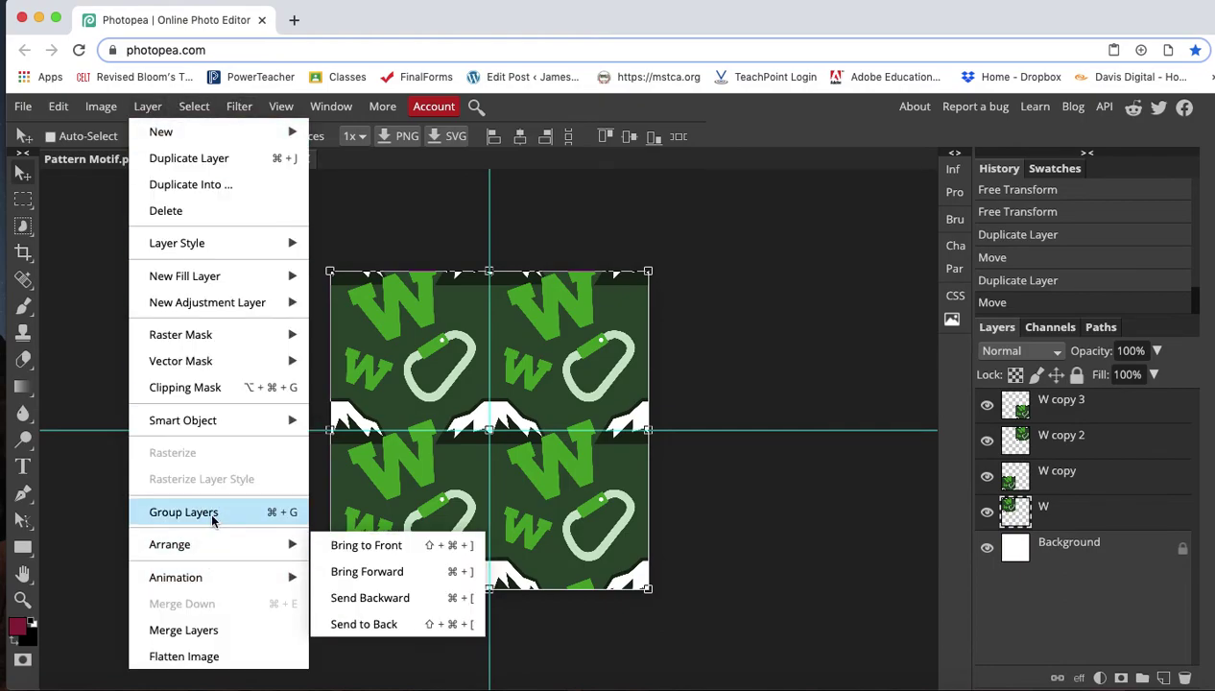
{"action": "left_click", "coordinate": [196, 630]}
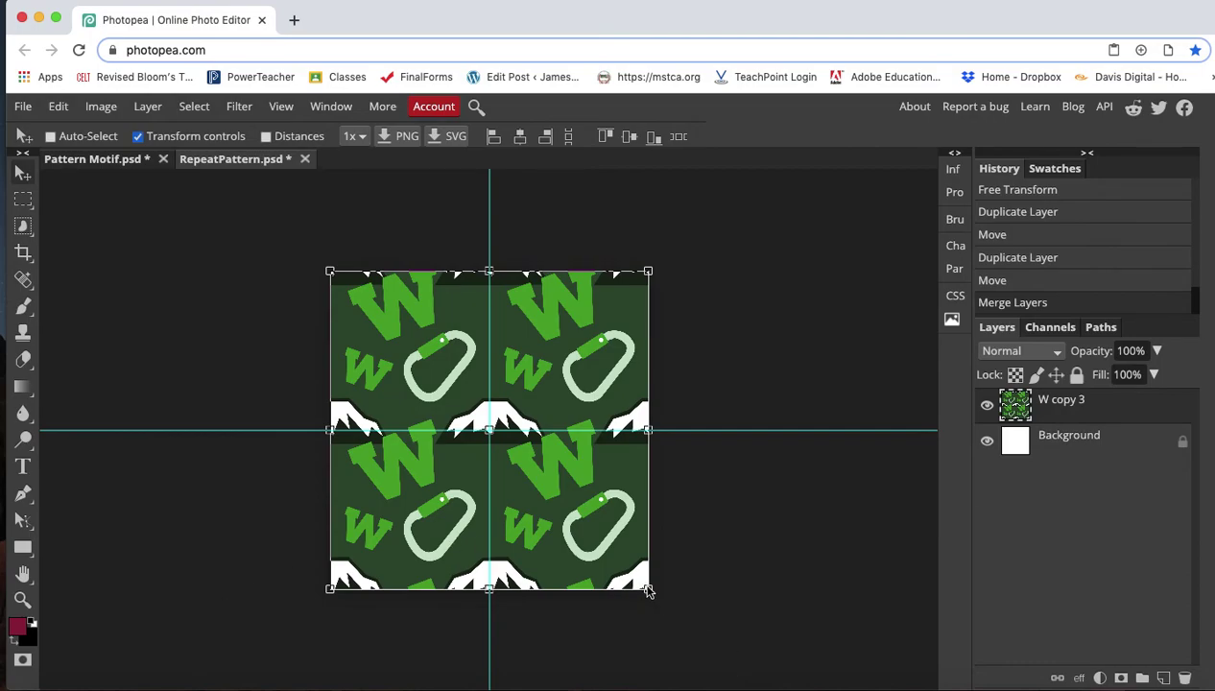
{"action": "left_click_drag", "start_coordinate": [648, 590], "coordinate": [489, 436]}
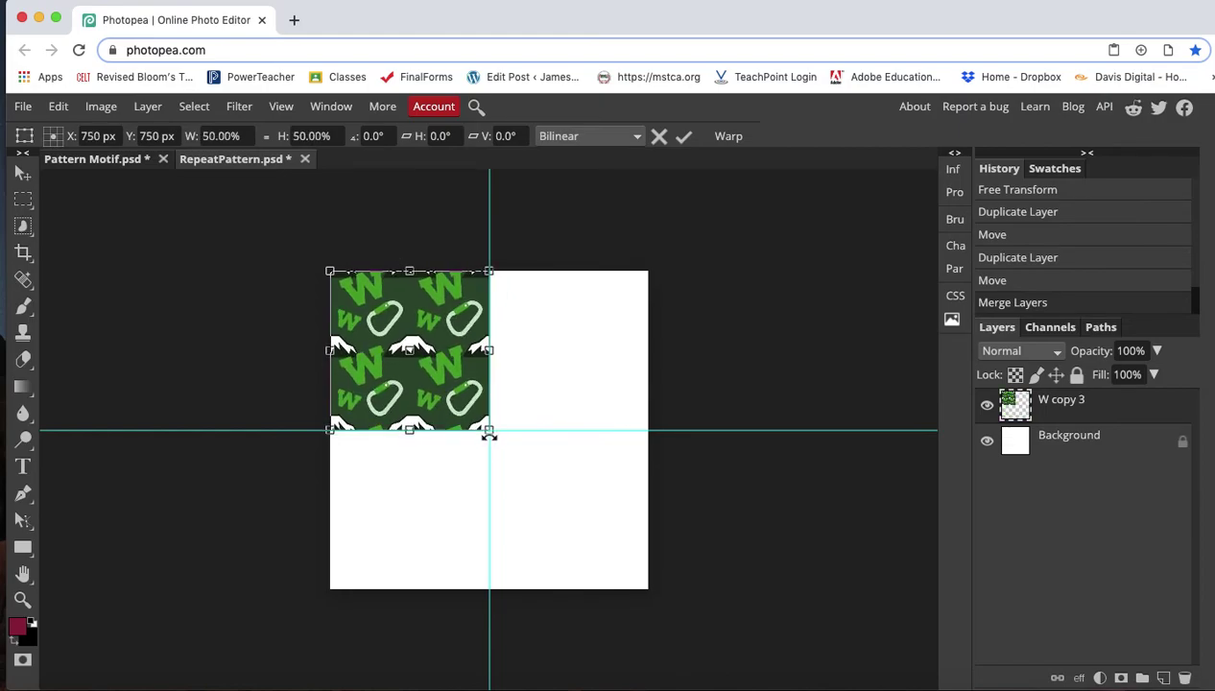
Duplicate the block into the bottom-left, then copy both left blocks into the right half.
{"action": "left_click", "coordinate": [154, 107]}
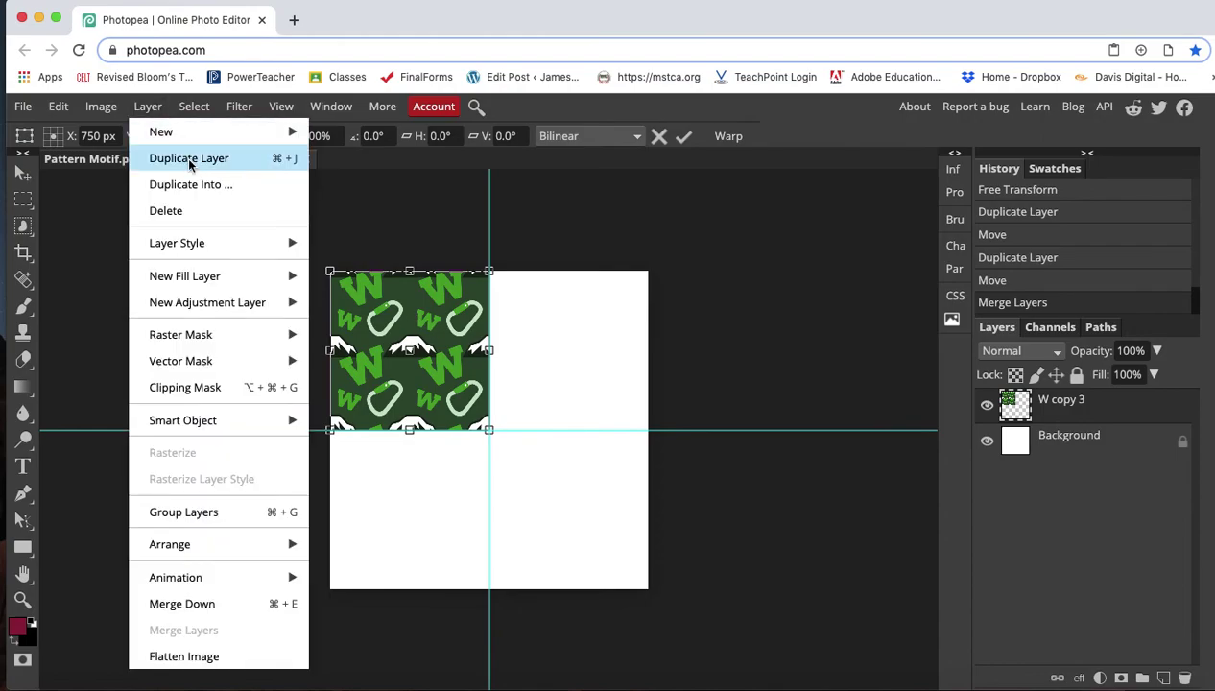
{"action": "left_click", "coordinate": [226, 161]}
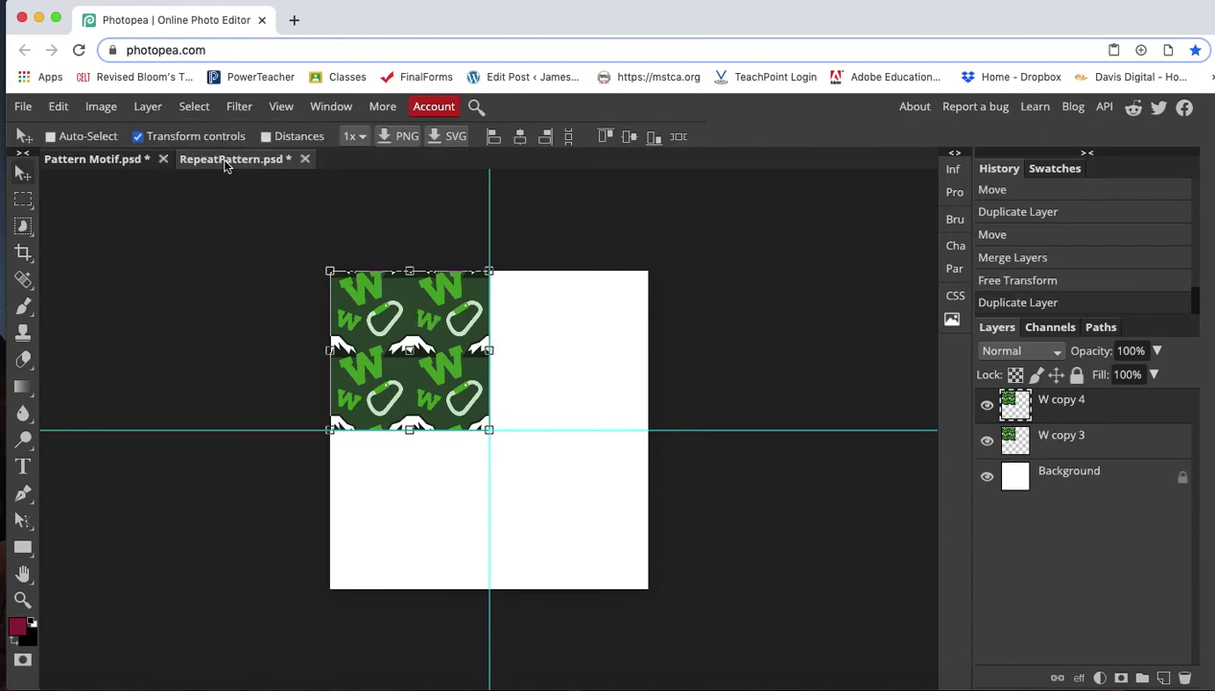
{"action": "left_click_drag", "start_coordinate": [423, 369], "coordinate": [422, 533]}
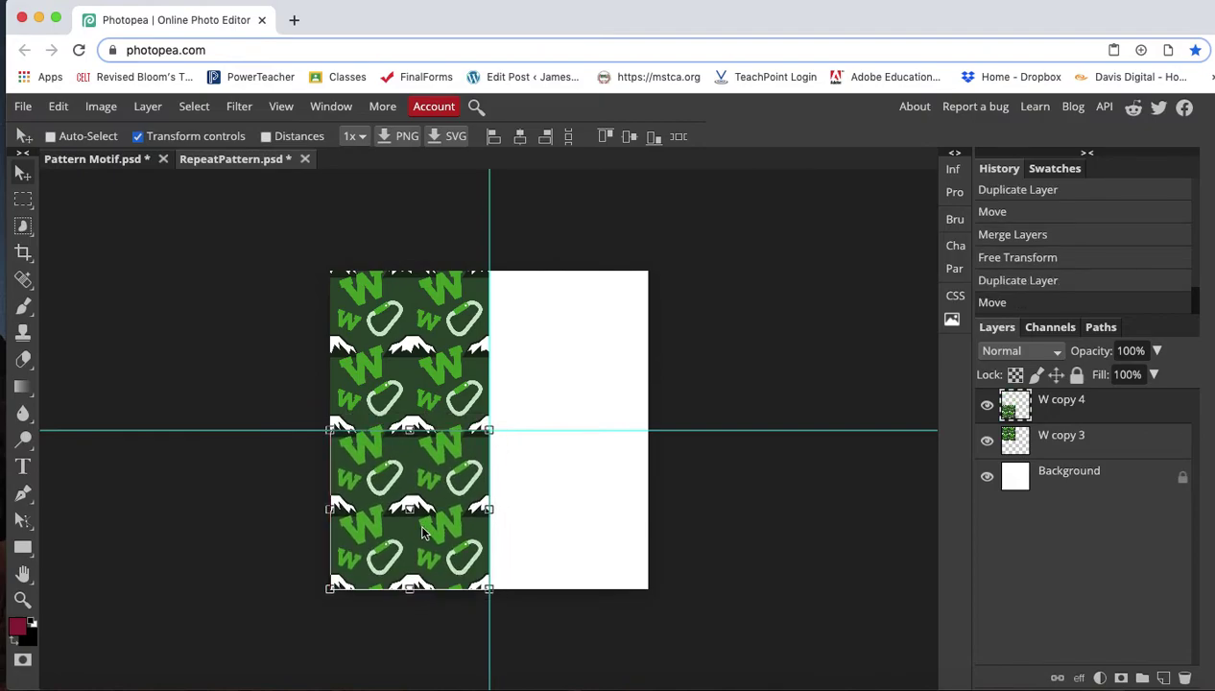
{"action": "left_click", "coordinate": [1056, 447]}
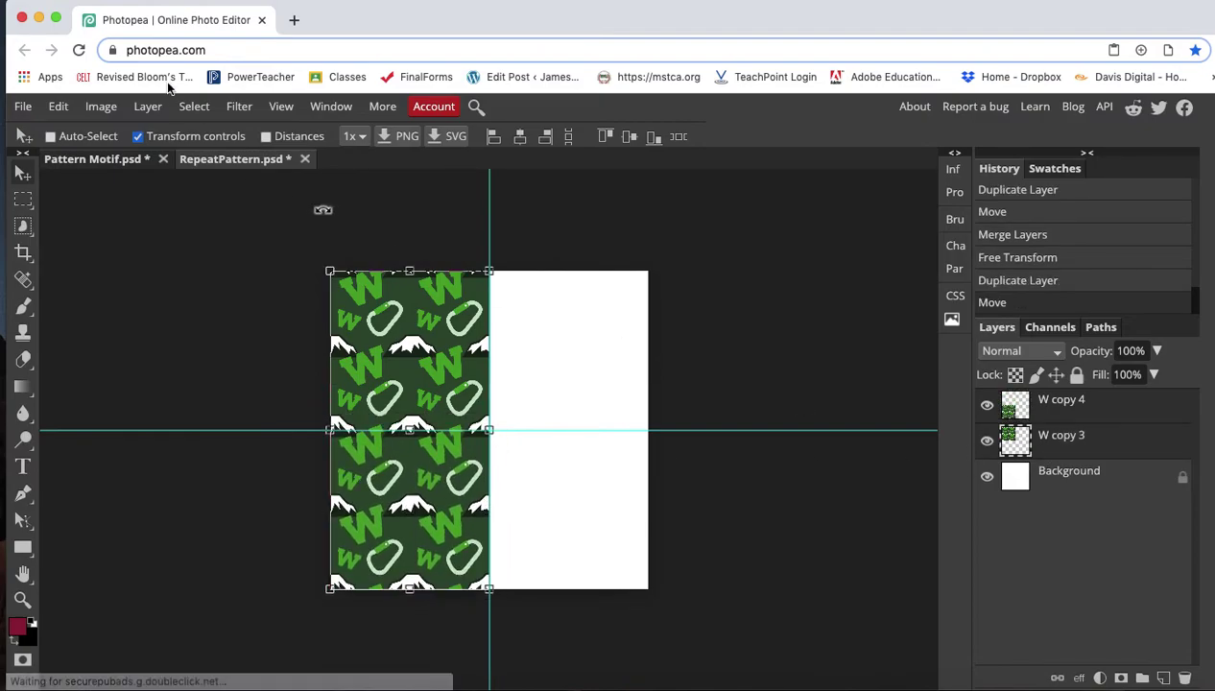
{"action": "left_click", "coordinate": [148, 106]}
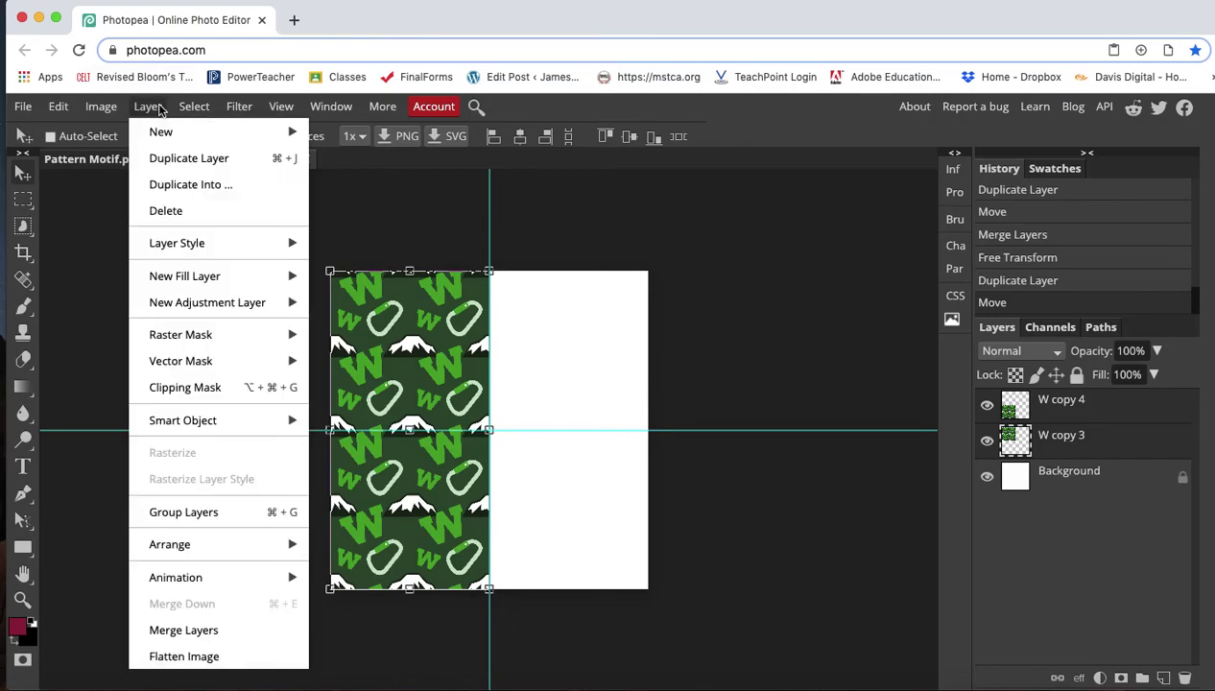
{"action": "left_click", "coordinate": [178, 159]}
{"action": "left_click_drag", "start_coordinate": [416, 389], "coordinate": [575, 386]}
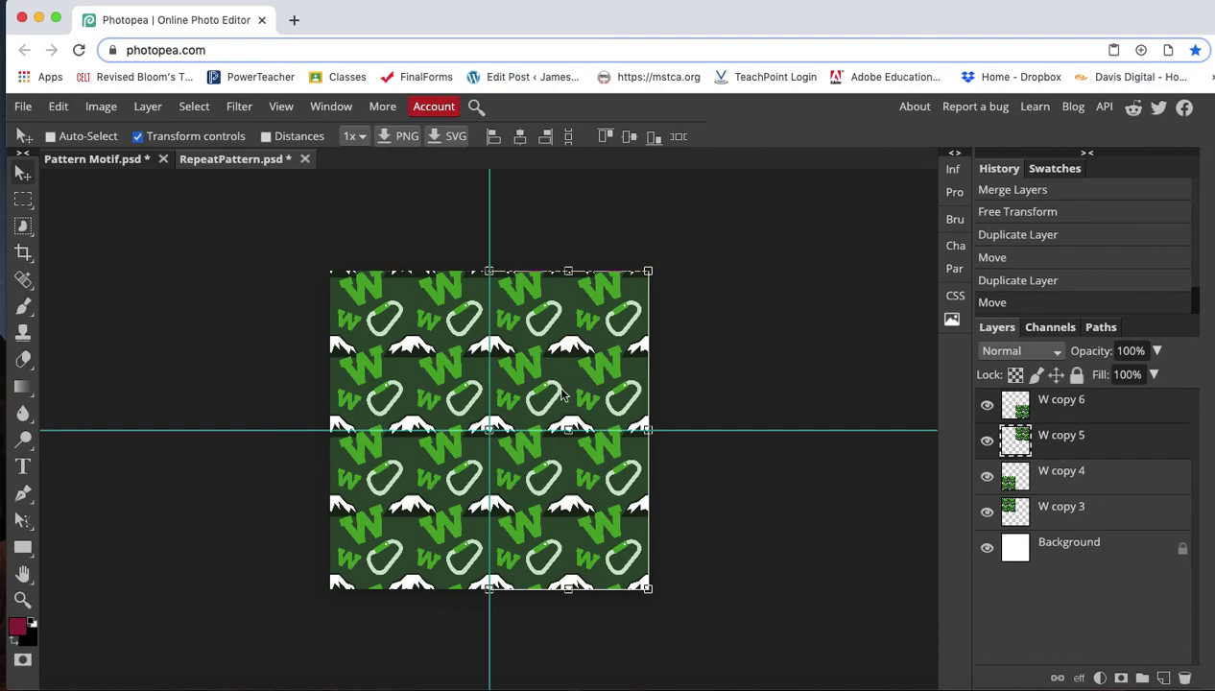
{"action": "scroll", "coordinate": [488, 450], "scroll_direction": "up", "scroll_amount": 4}
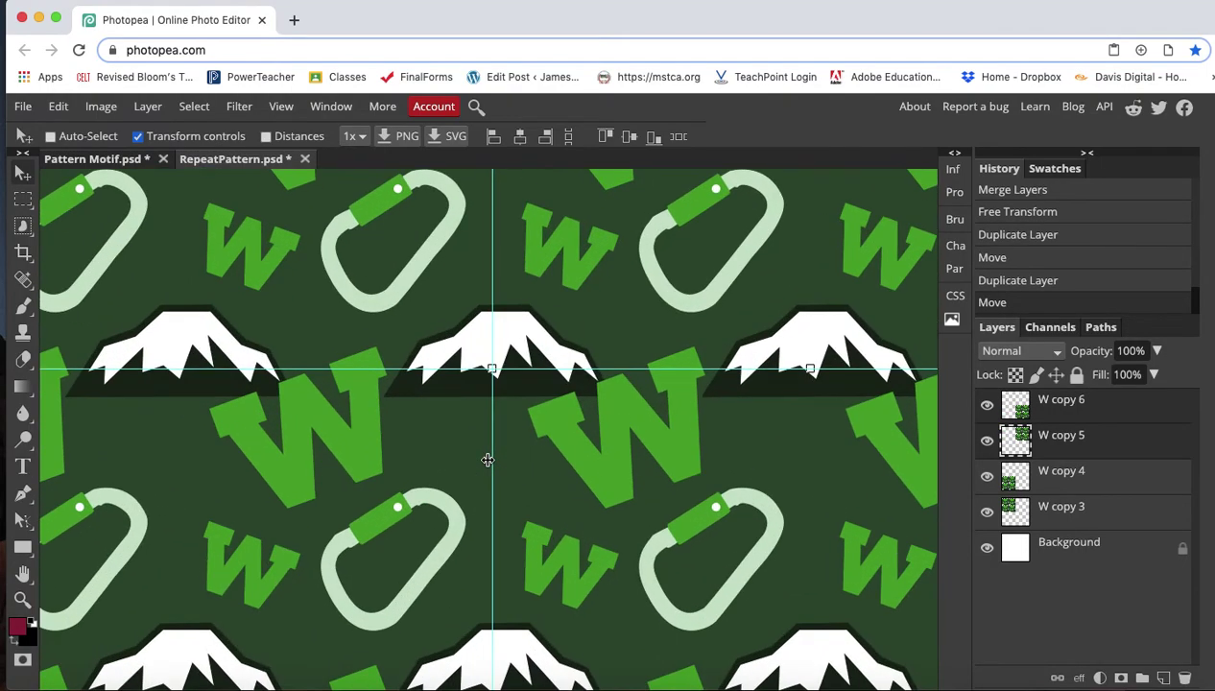
{"action": "scroll", "coordinate": [488, 460], "scroll_direction": "up", "scroll_amount": 3}
{"action": "scroll", "coordinate": [487, 459], "scroll_direction": "down", "scroll_amount": 2}
{"action": "scroll", "coordinate": [488, 459], "scroll_direction": "down", "scroll_amount": 2}
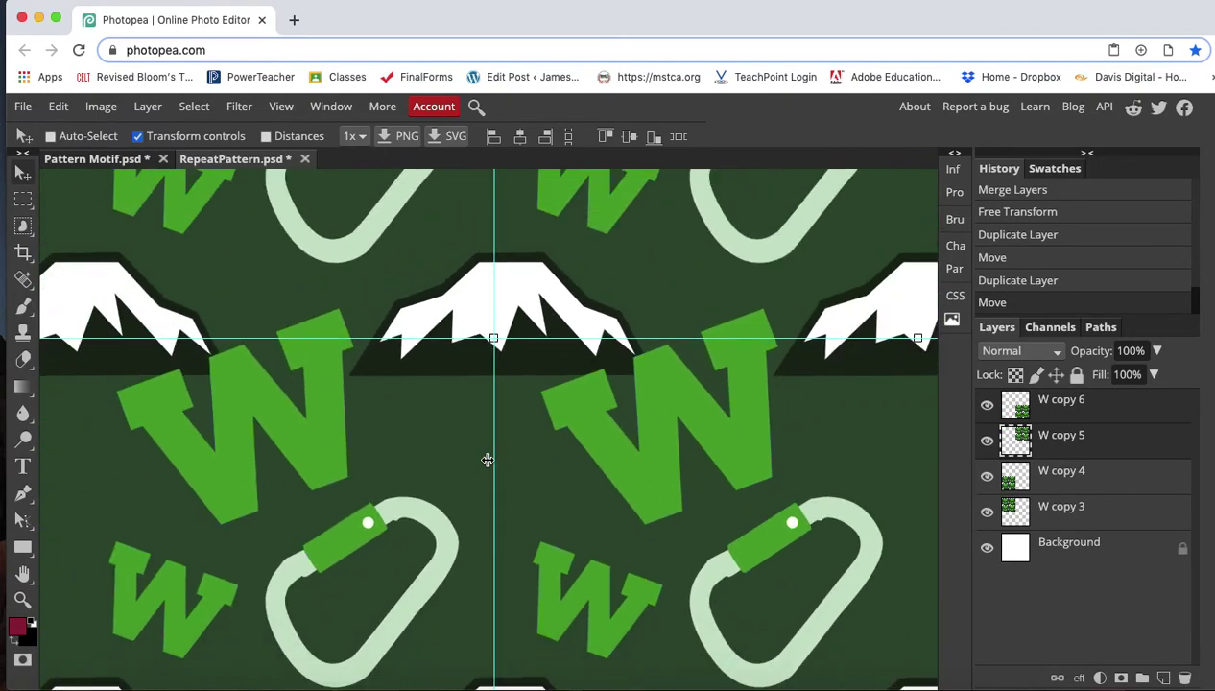
{"action": "scroll", "coordinate": [488, 460], "scroll_direction": "down", "scroll_amount": 4}
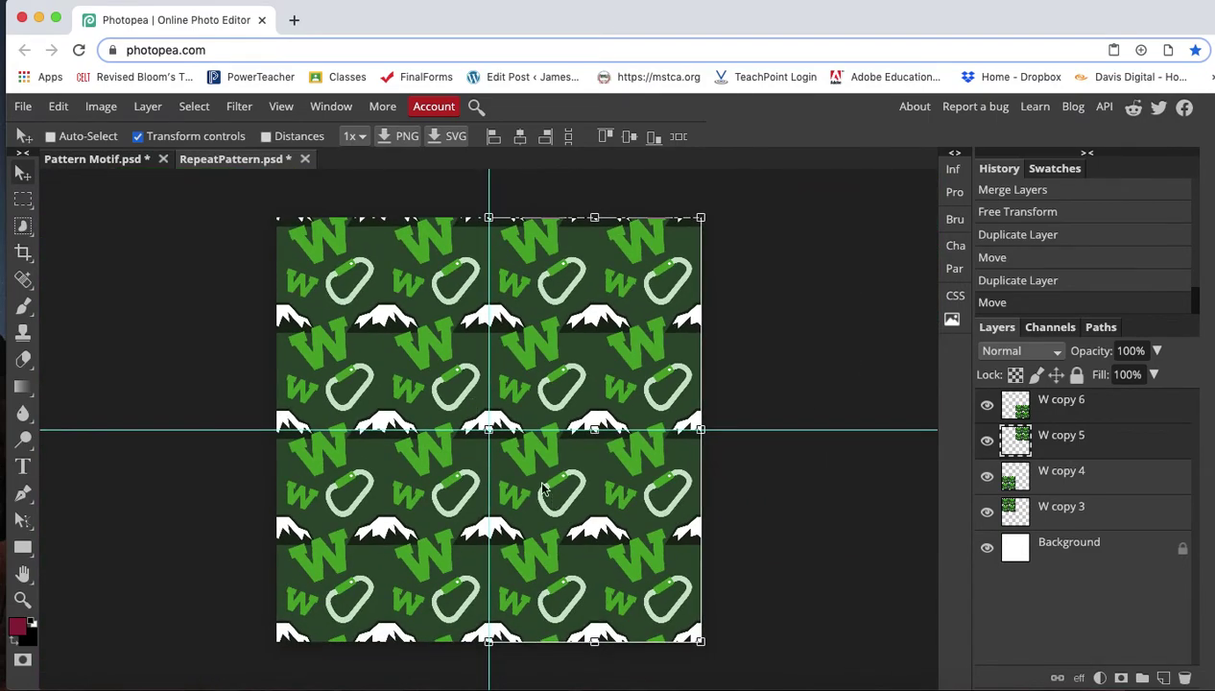
{"action": "left_click", "coordinate": [1045, 516]}
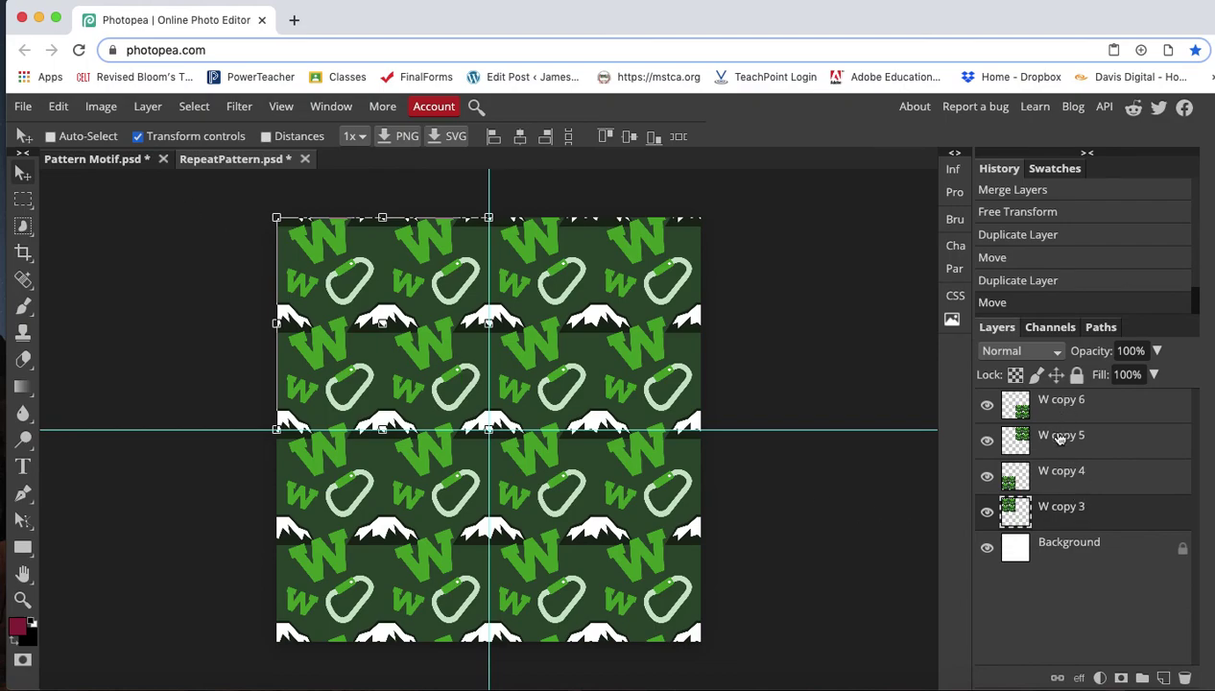
Flatten all four block layers into one Background and save as RepeatPattern.psd.
{"action": "left_click", "coordinate": [1062, 400], "text": "shift"}
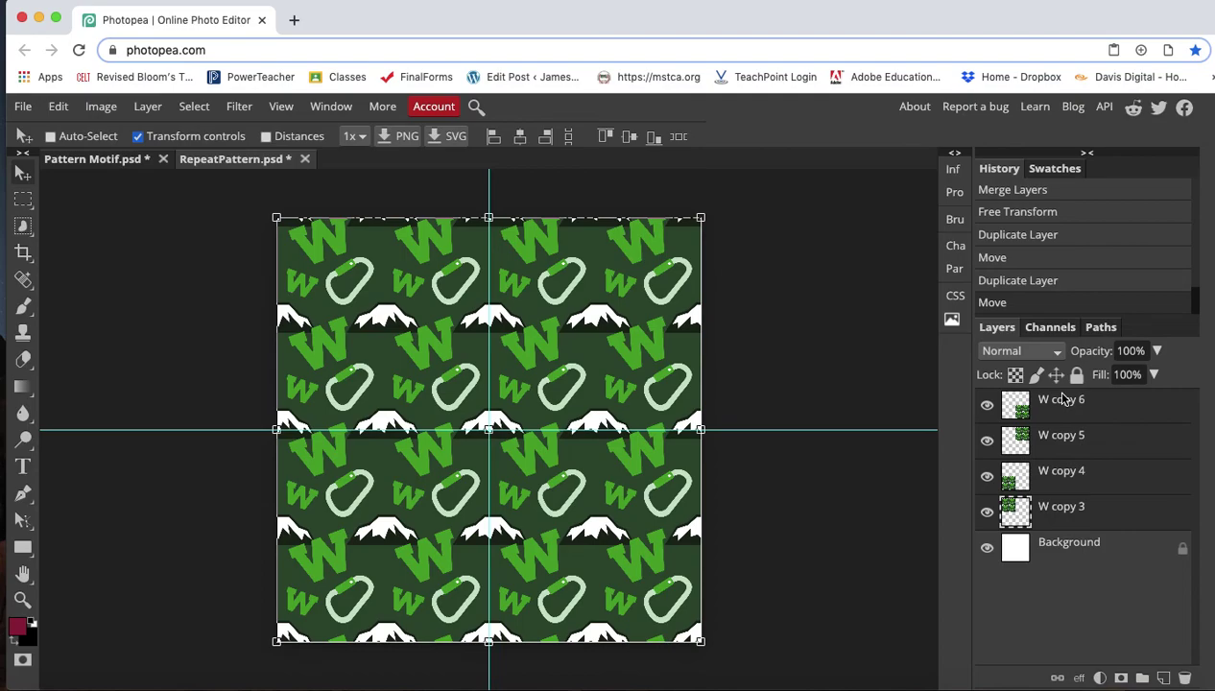
{"action": "left_click", "coordinate": [147, 107]}
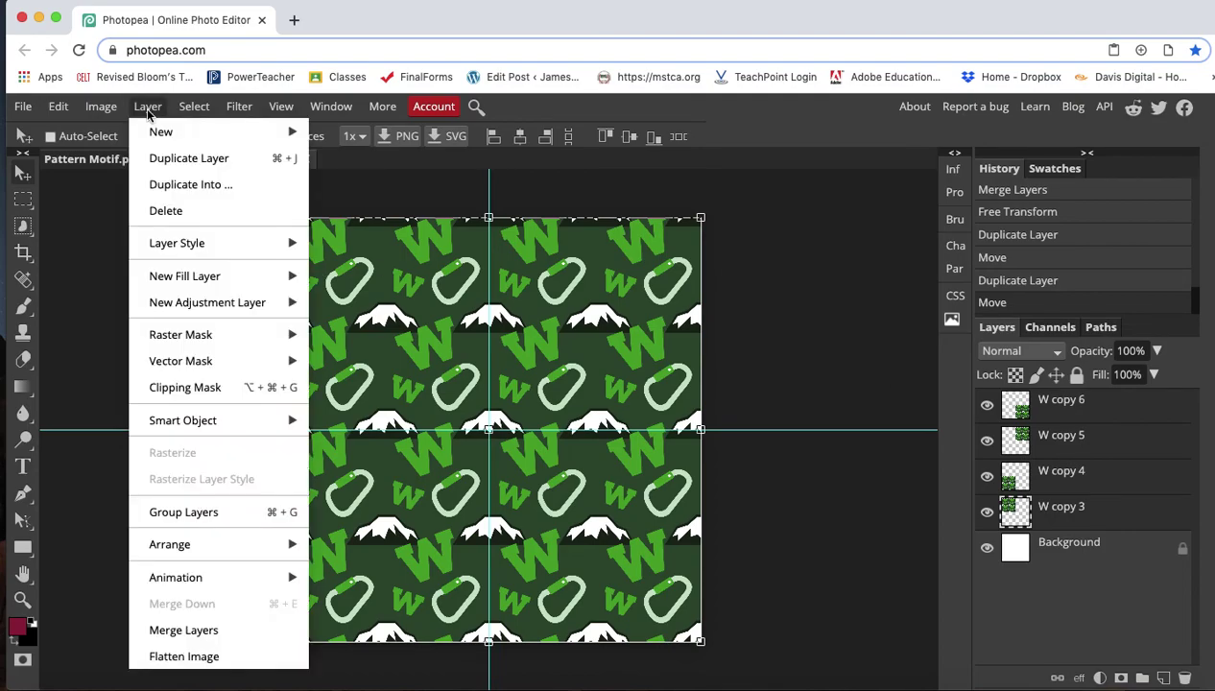
{"action": "left_click", "coordinate": [196, 655]}
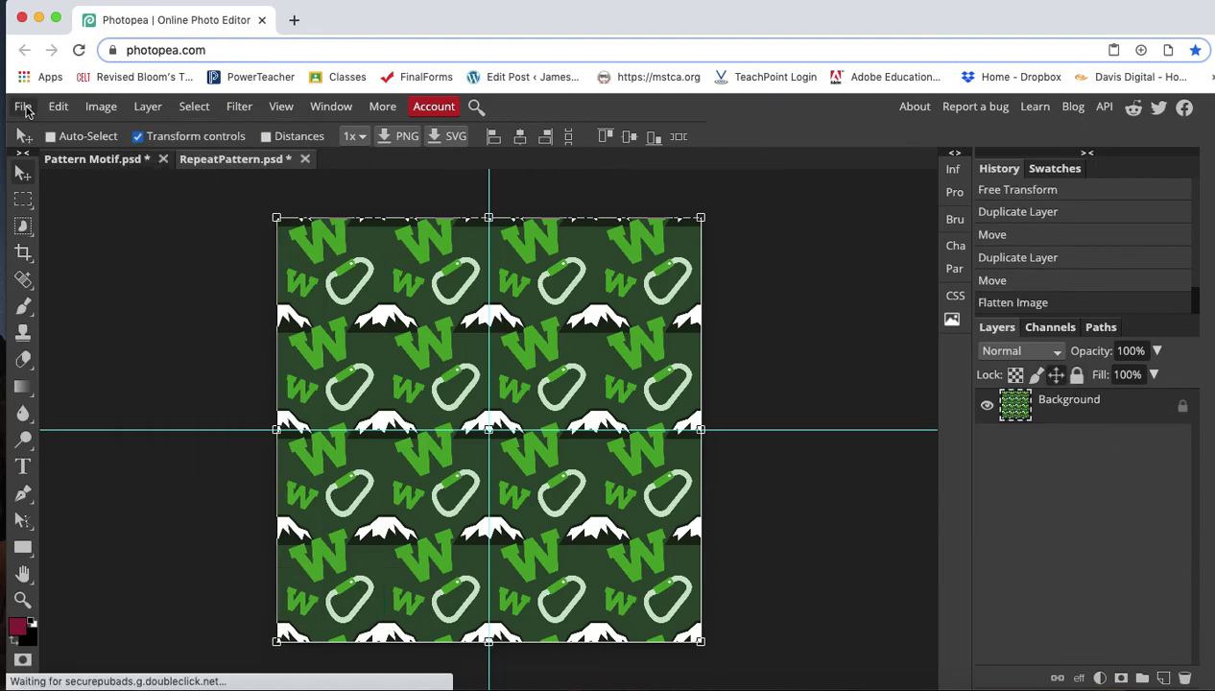
{"action": "left_click", "coordinate": [22, 107]}
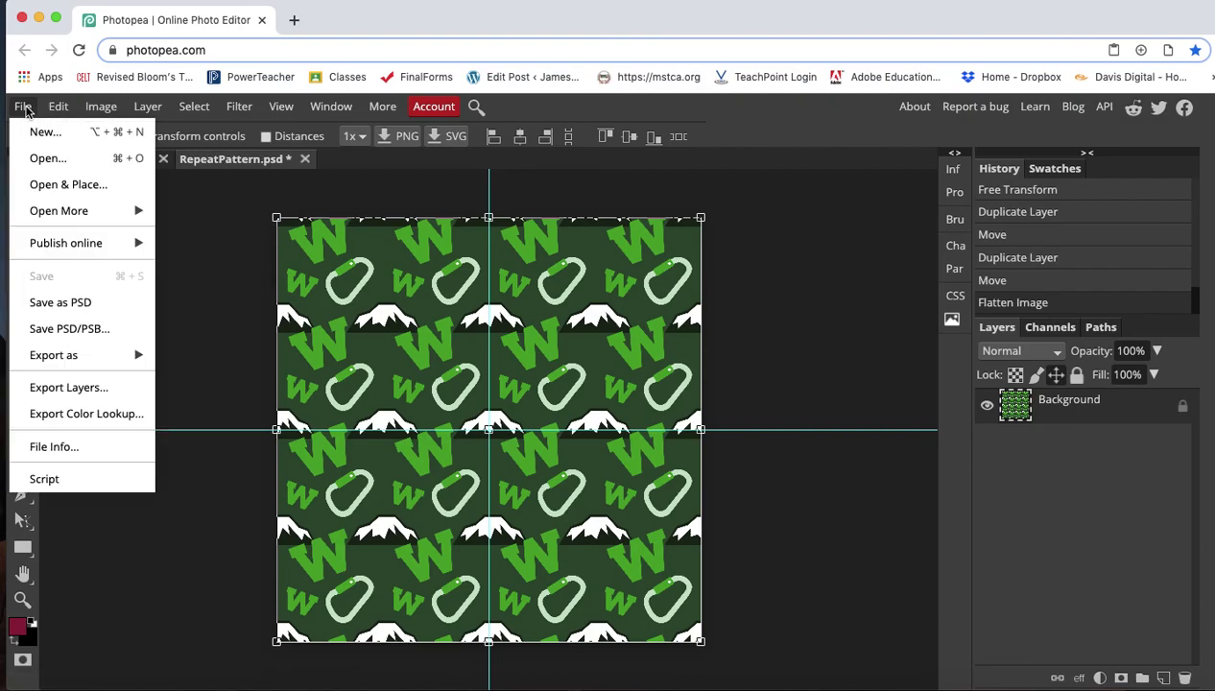
{"action": "left_click", "coordinate": [76, 307]}
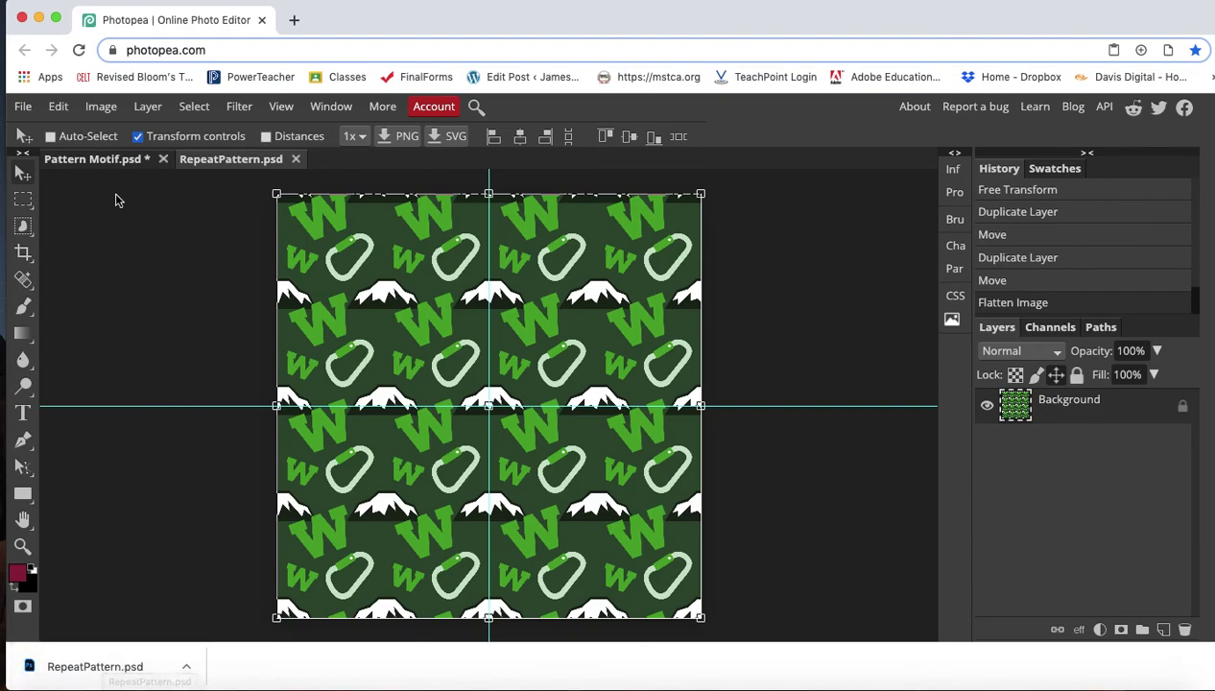
Export the flattened pattern as a 3000 × 3000 px RepeatPattern.png.
{"action": "left_click", "coordinate": [23, 108]}
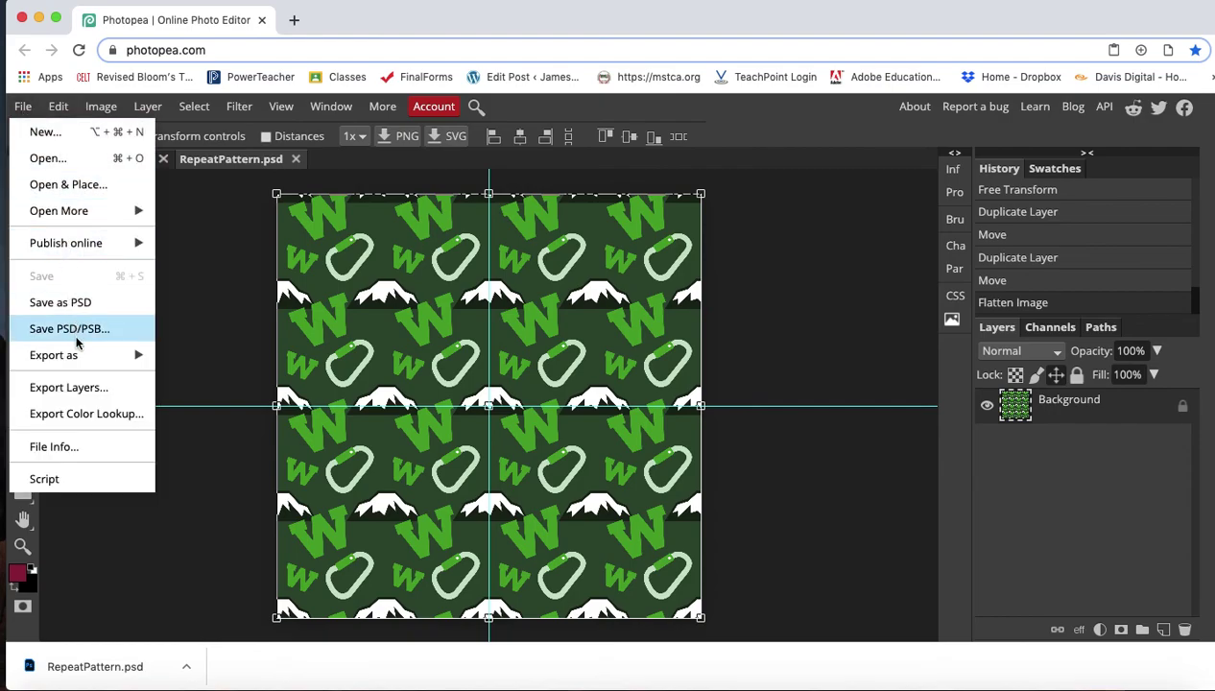
{"action": "mouse_move", "coordinate": [76, 355]}
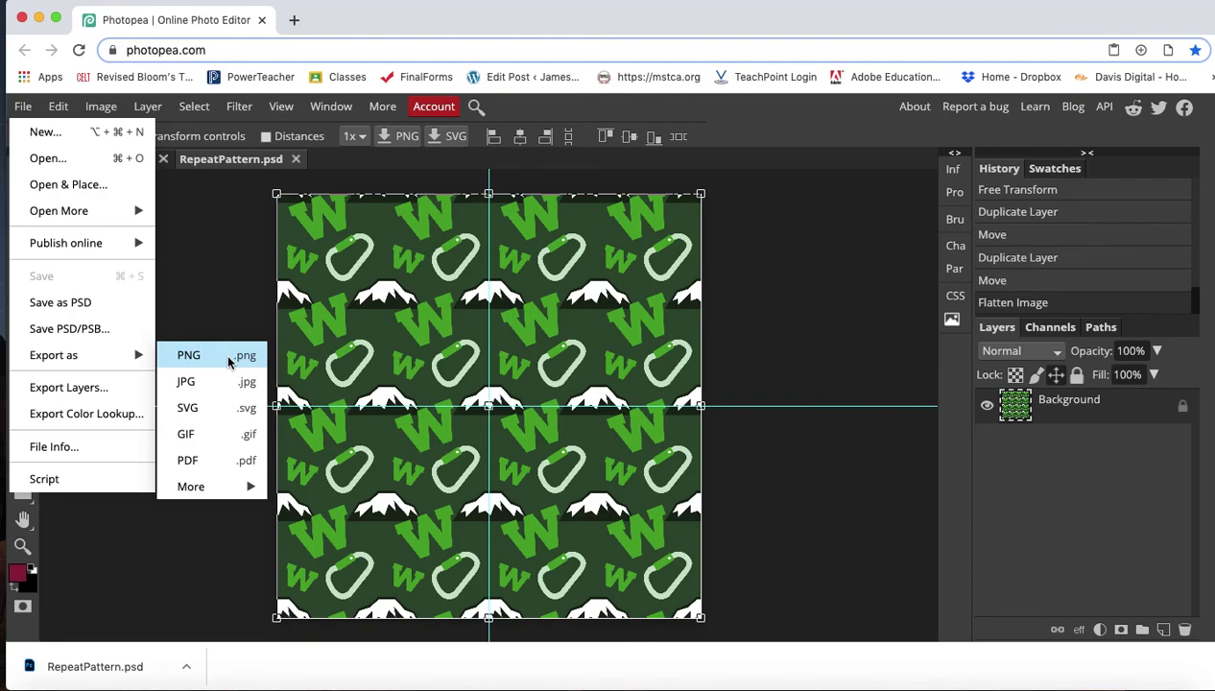
{"action": "left_click", "coordinate": [198, 353]}
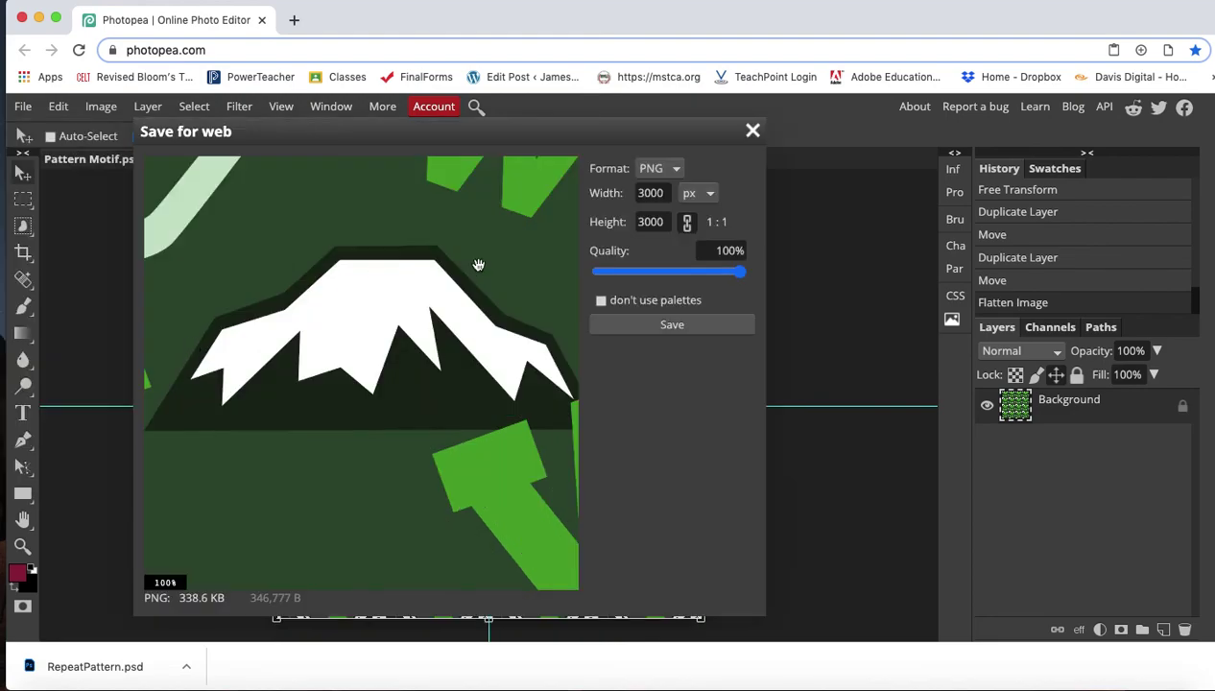
{"action": "left_click", "coordinate": [677, 325]}
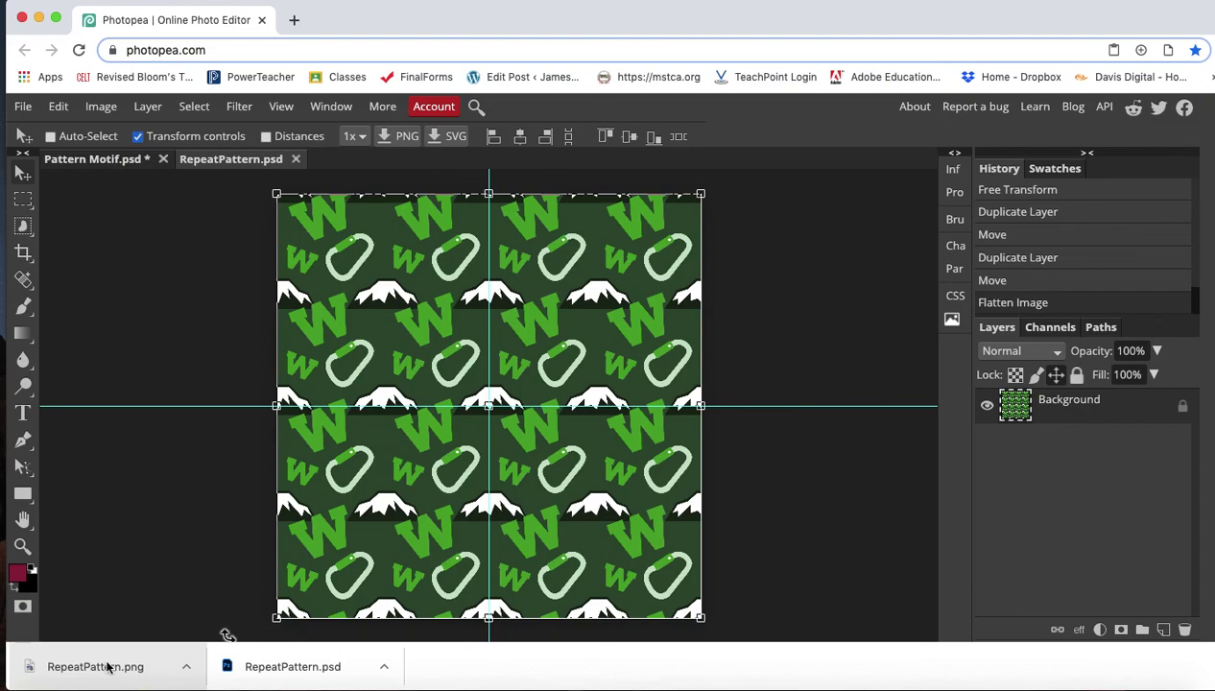
Open the downloaded RepeatPattern.png in Preview and move its window to the right.
{"action": "left_click", "coordinate": [108, 667]}
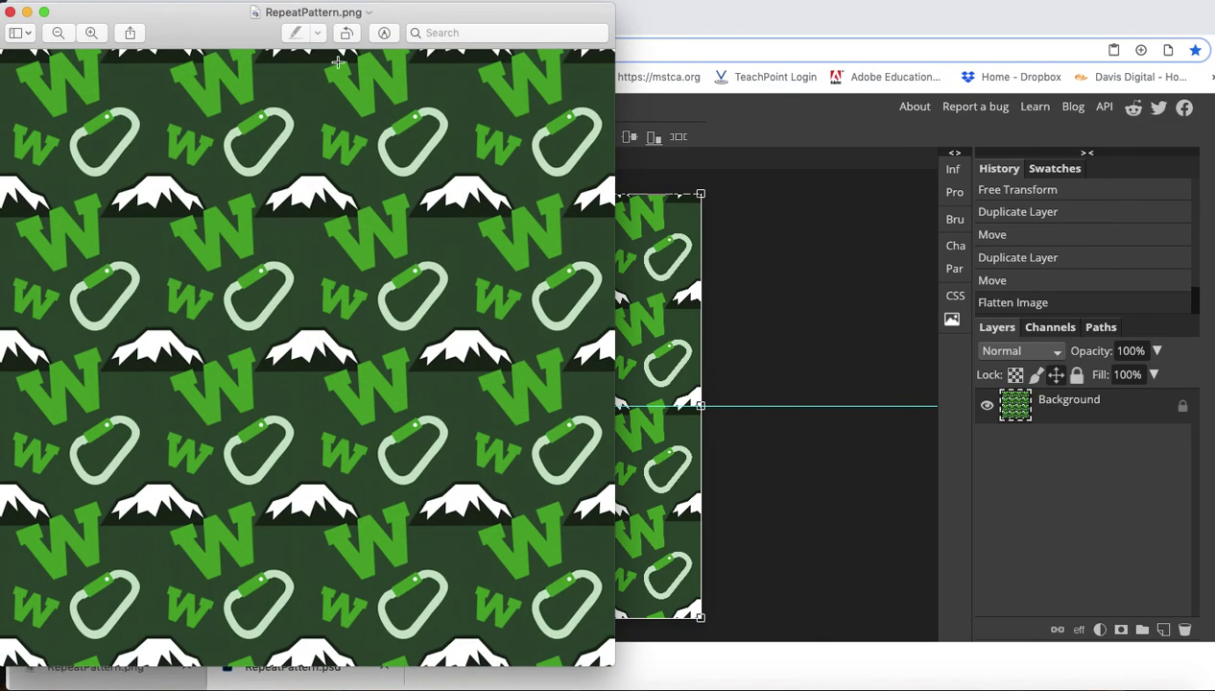
{"action": "left_click_drag", "start_coordinate": [223, 16], "coordinate": [434, 12]}
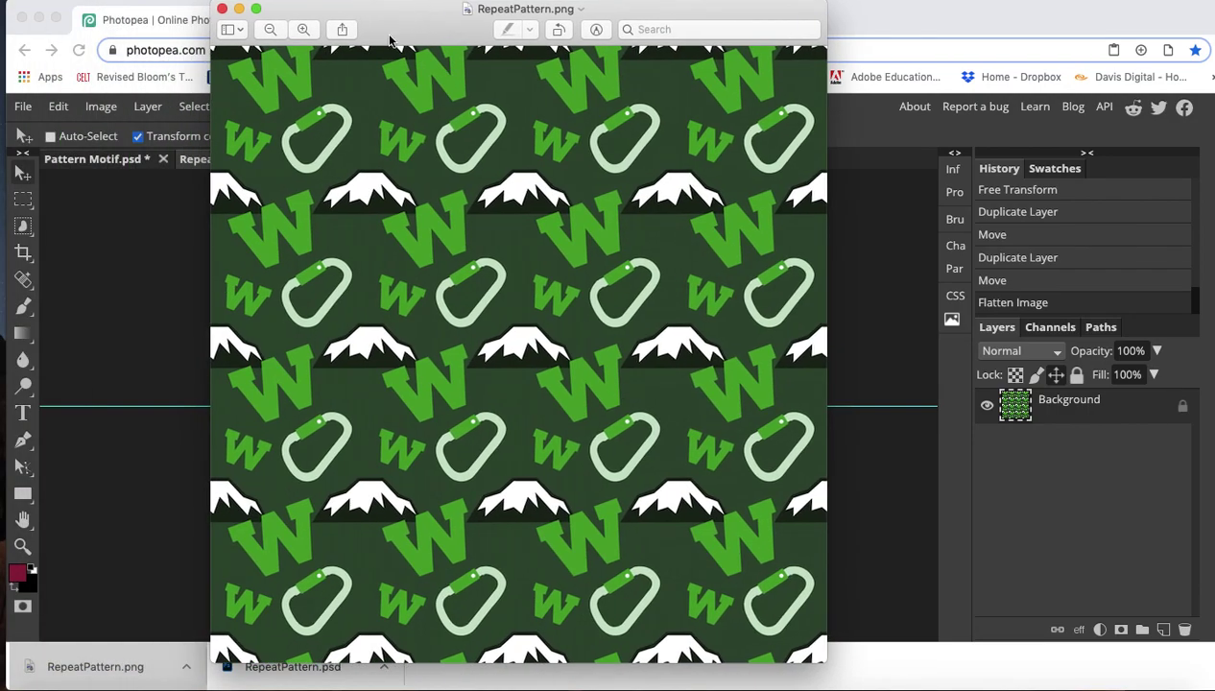